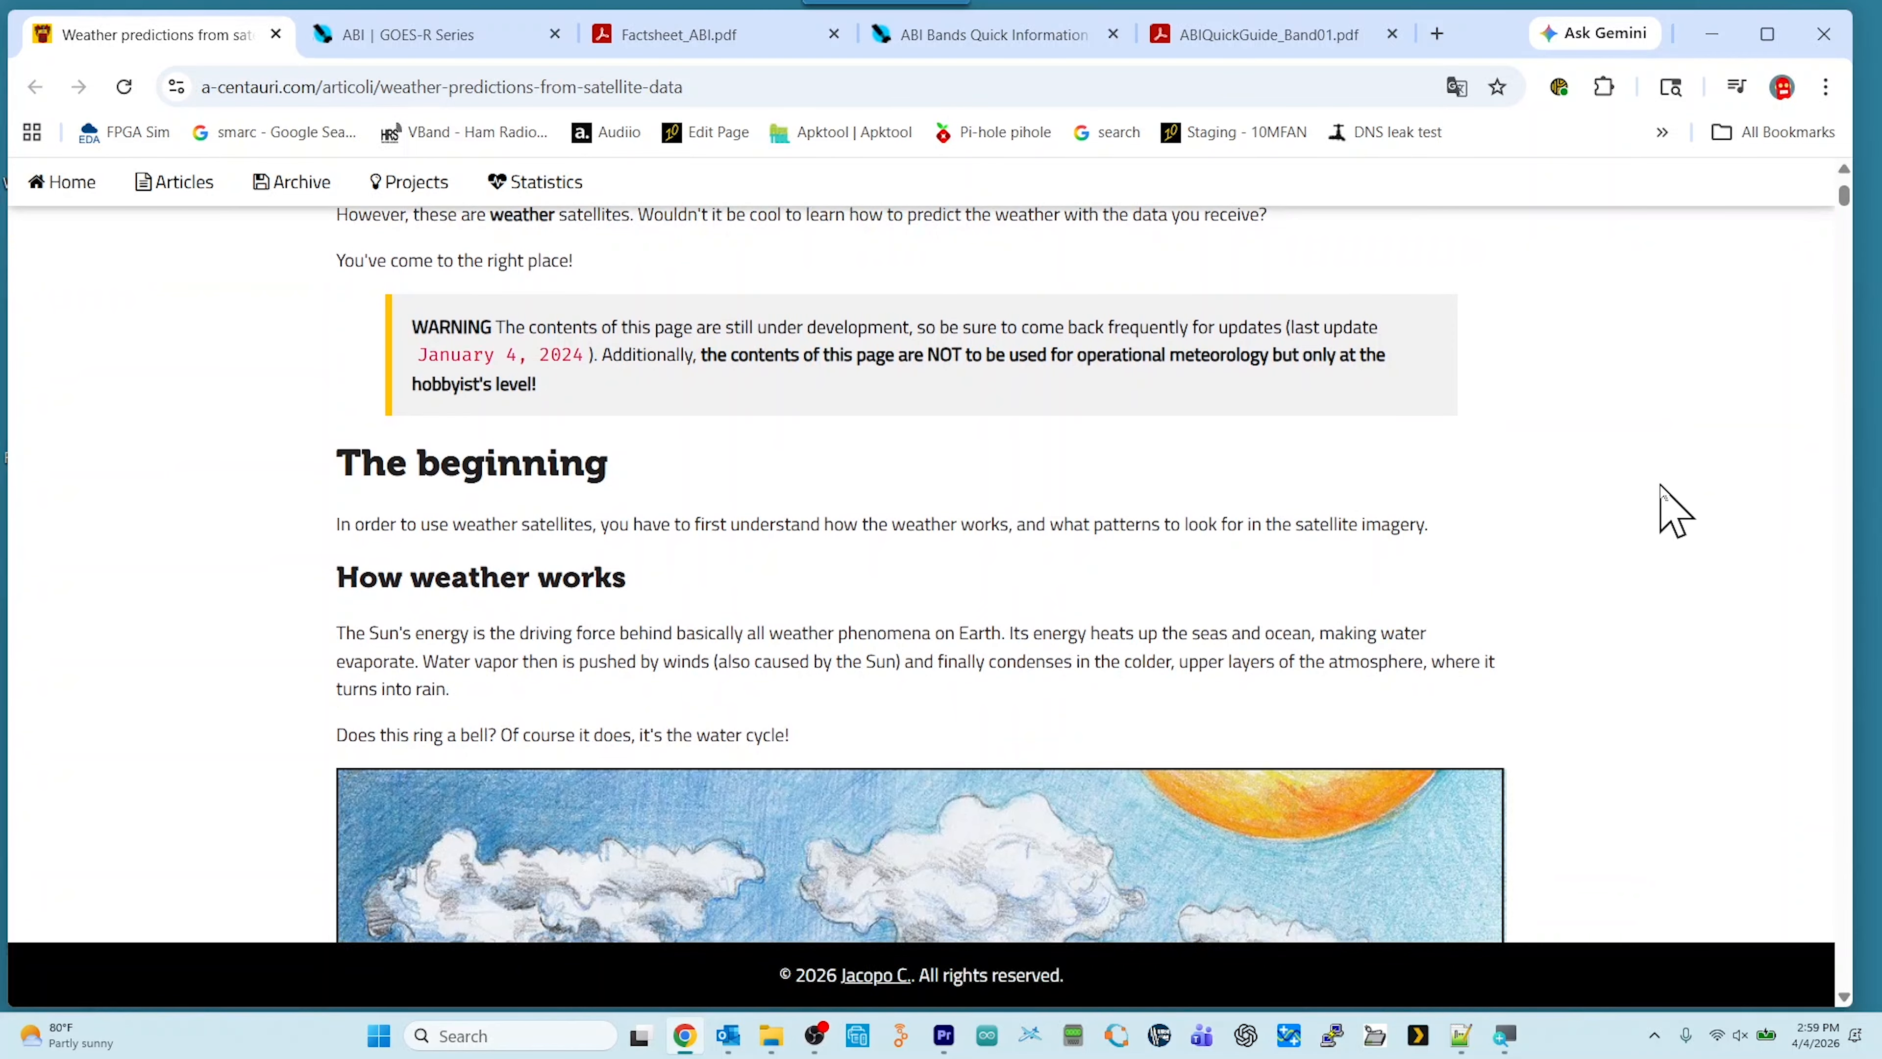
# Skim the weather predictions article's sections on how weather works, cloud classification and classifying clouds on the satellite.
pyautogui.scroll(-4, 1676, 512)
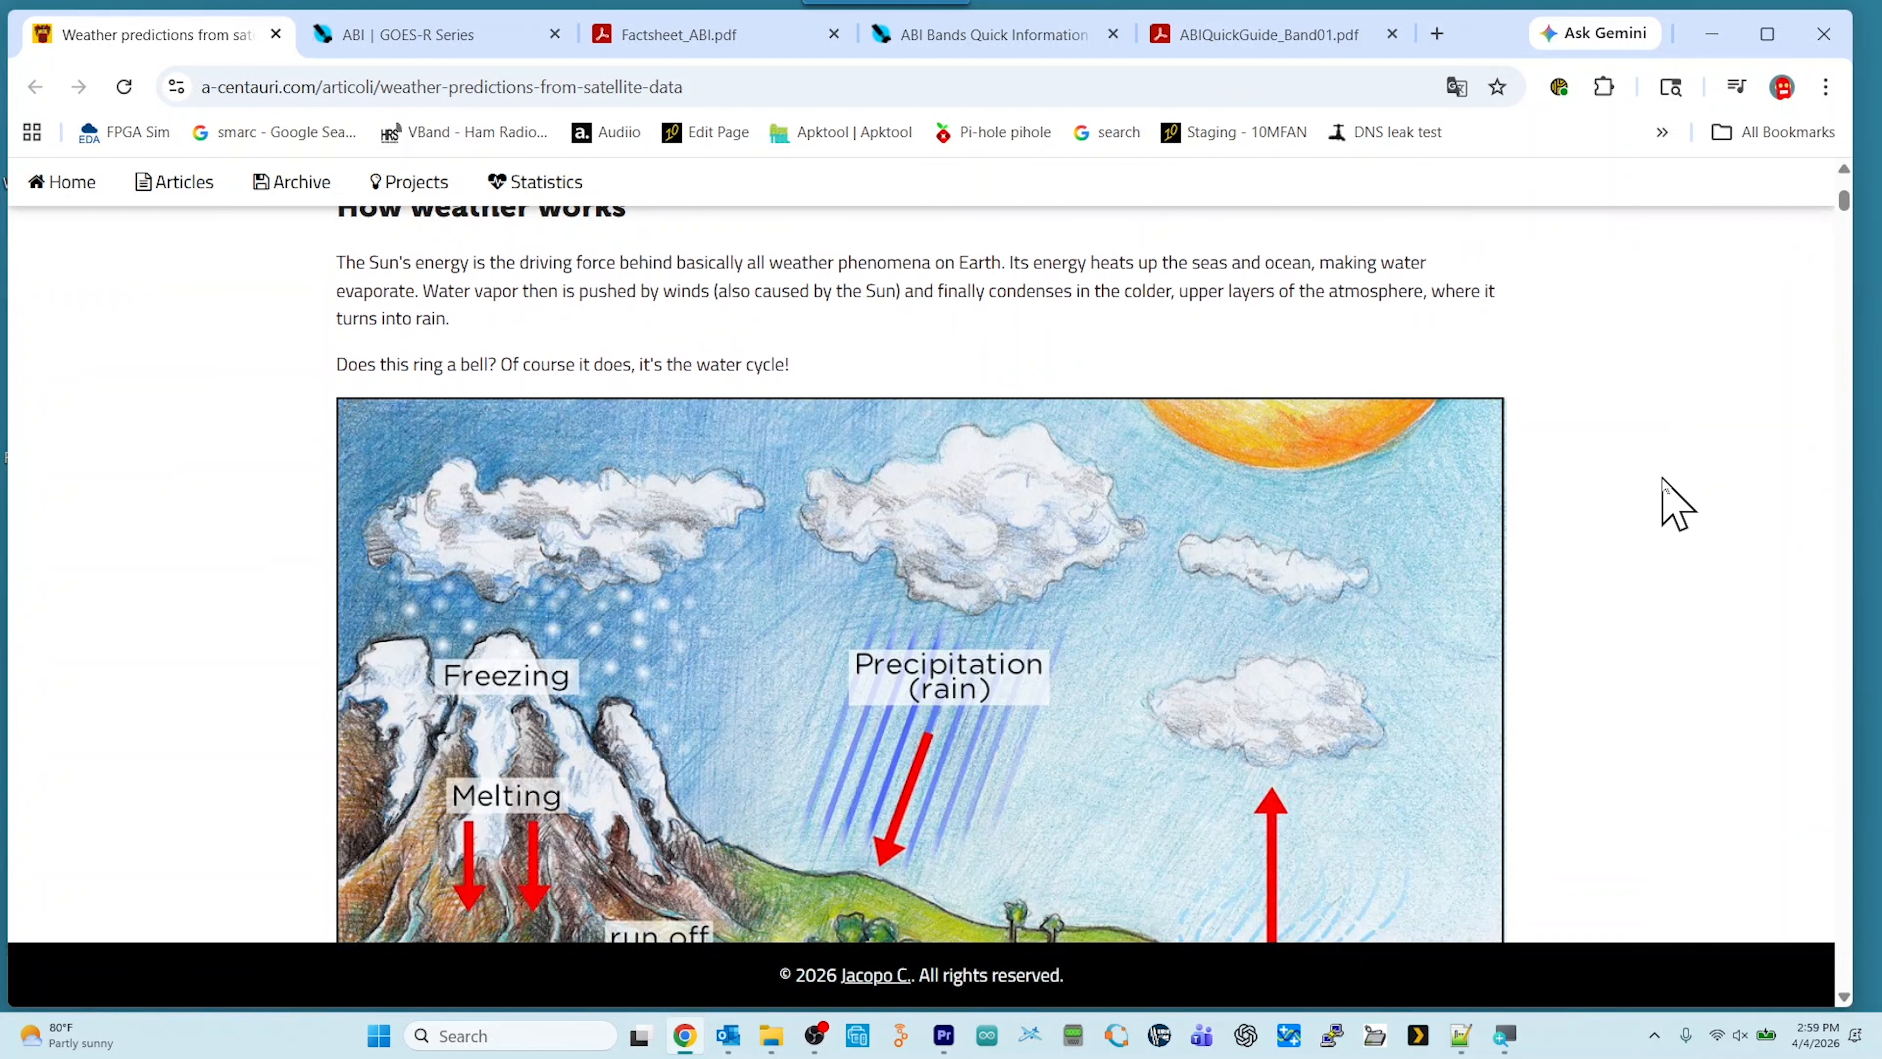
pyautogui.scroll(-7, 1668, 478)
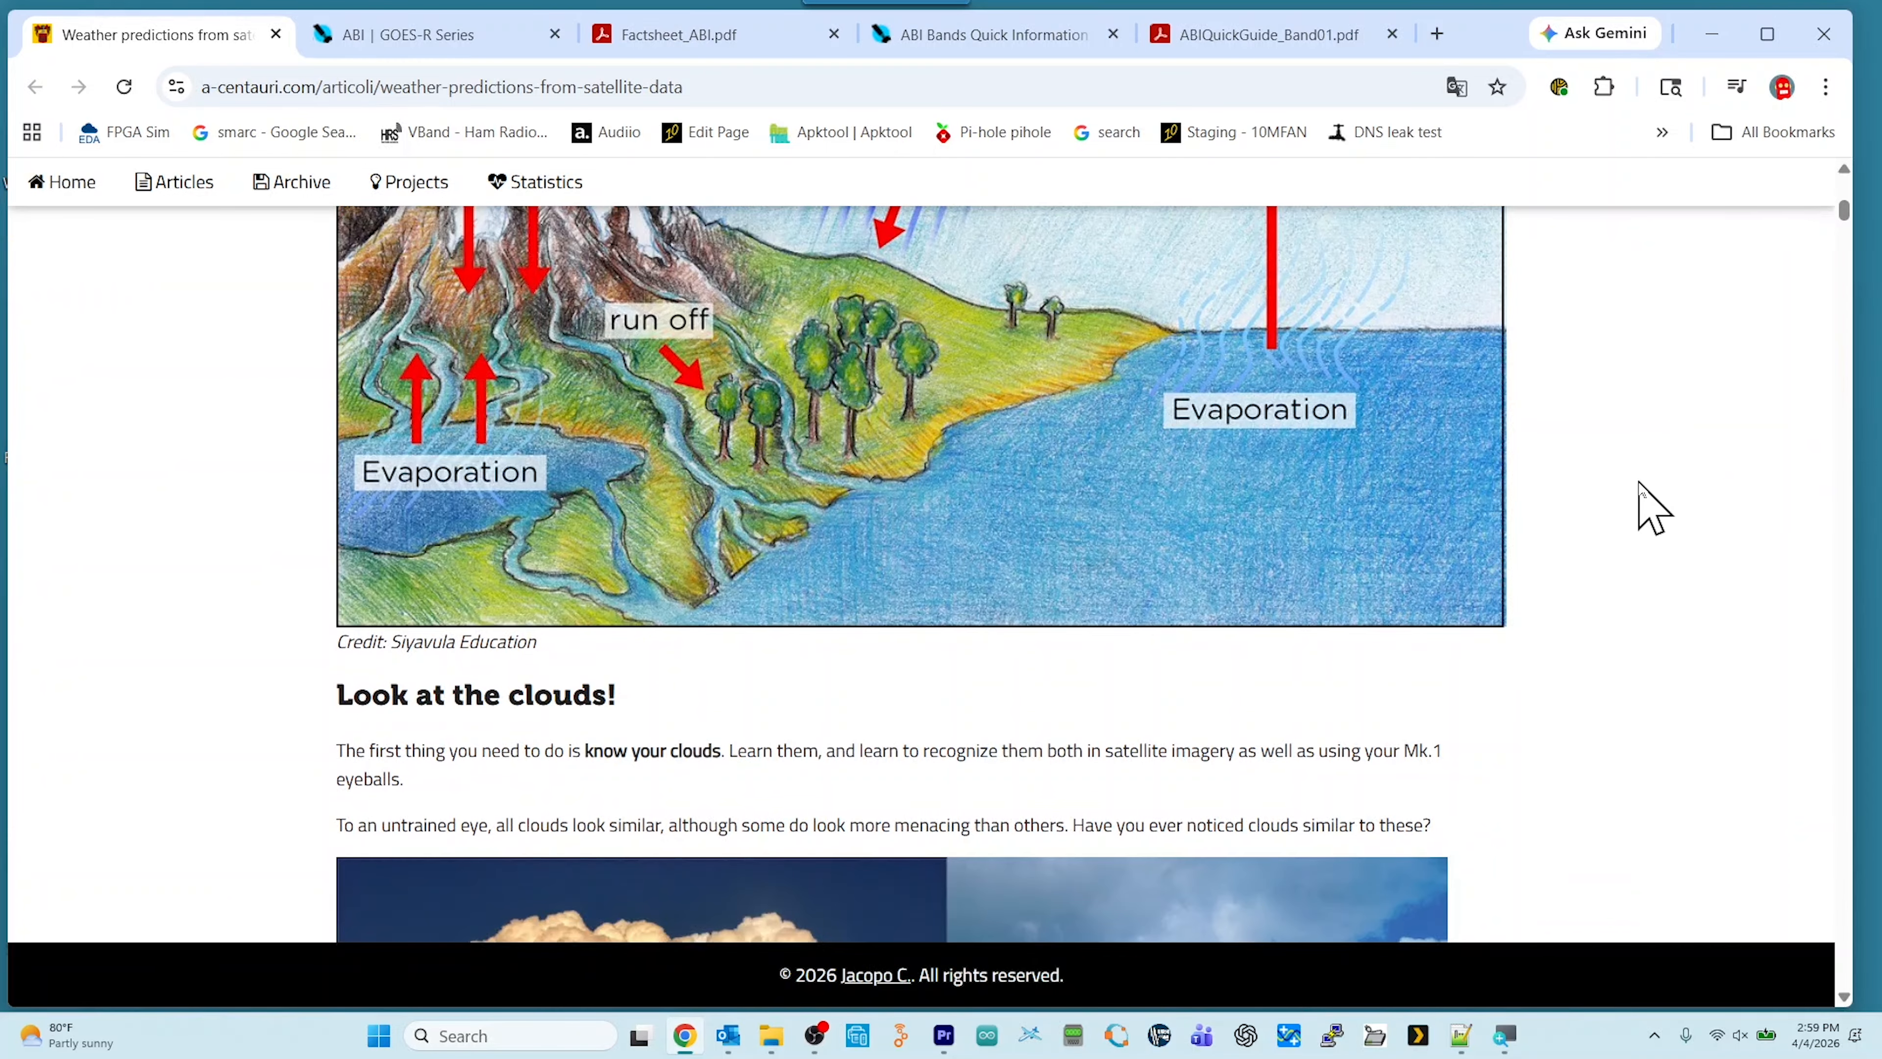
pyautogui.scroll(-7, 1652, 507)
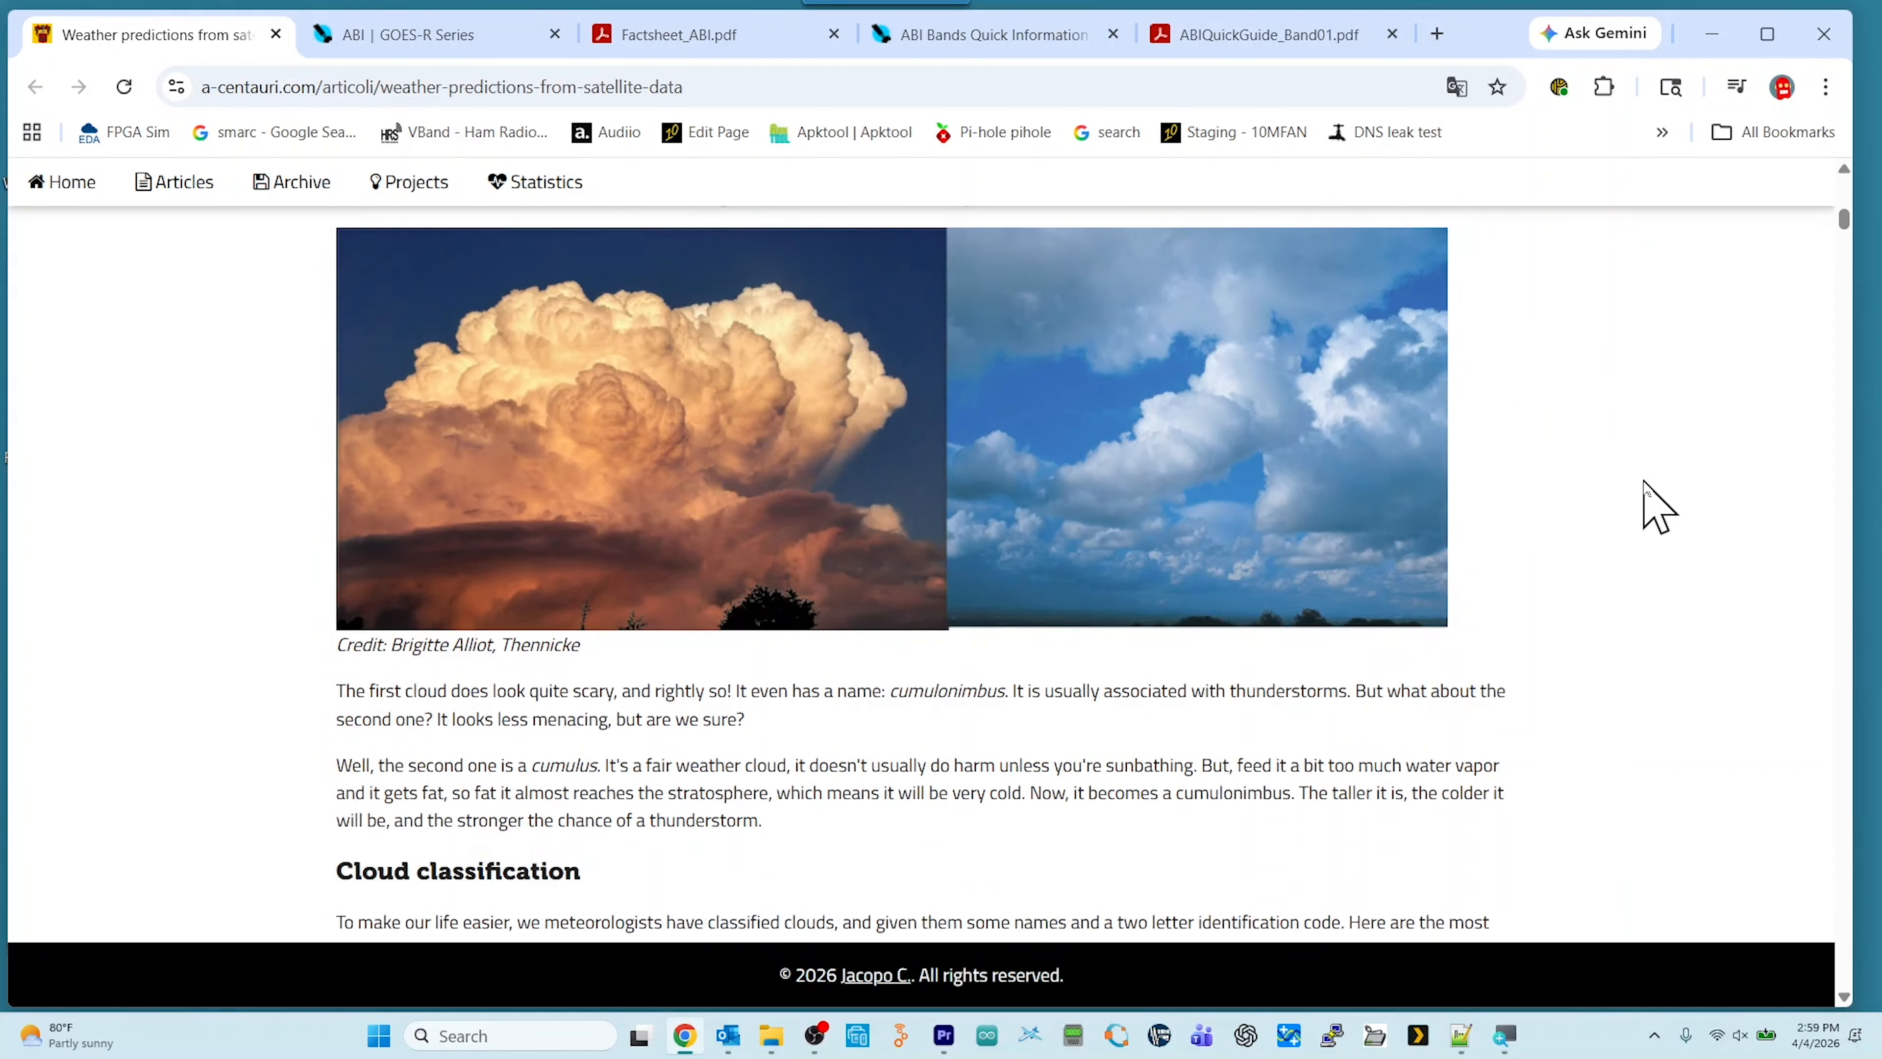
pyautogui.scroll(-8, 1656, 508)
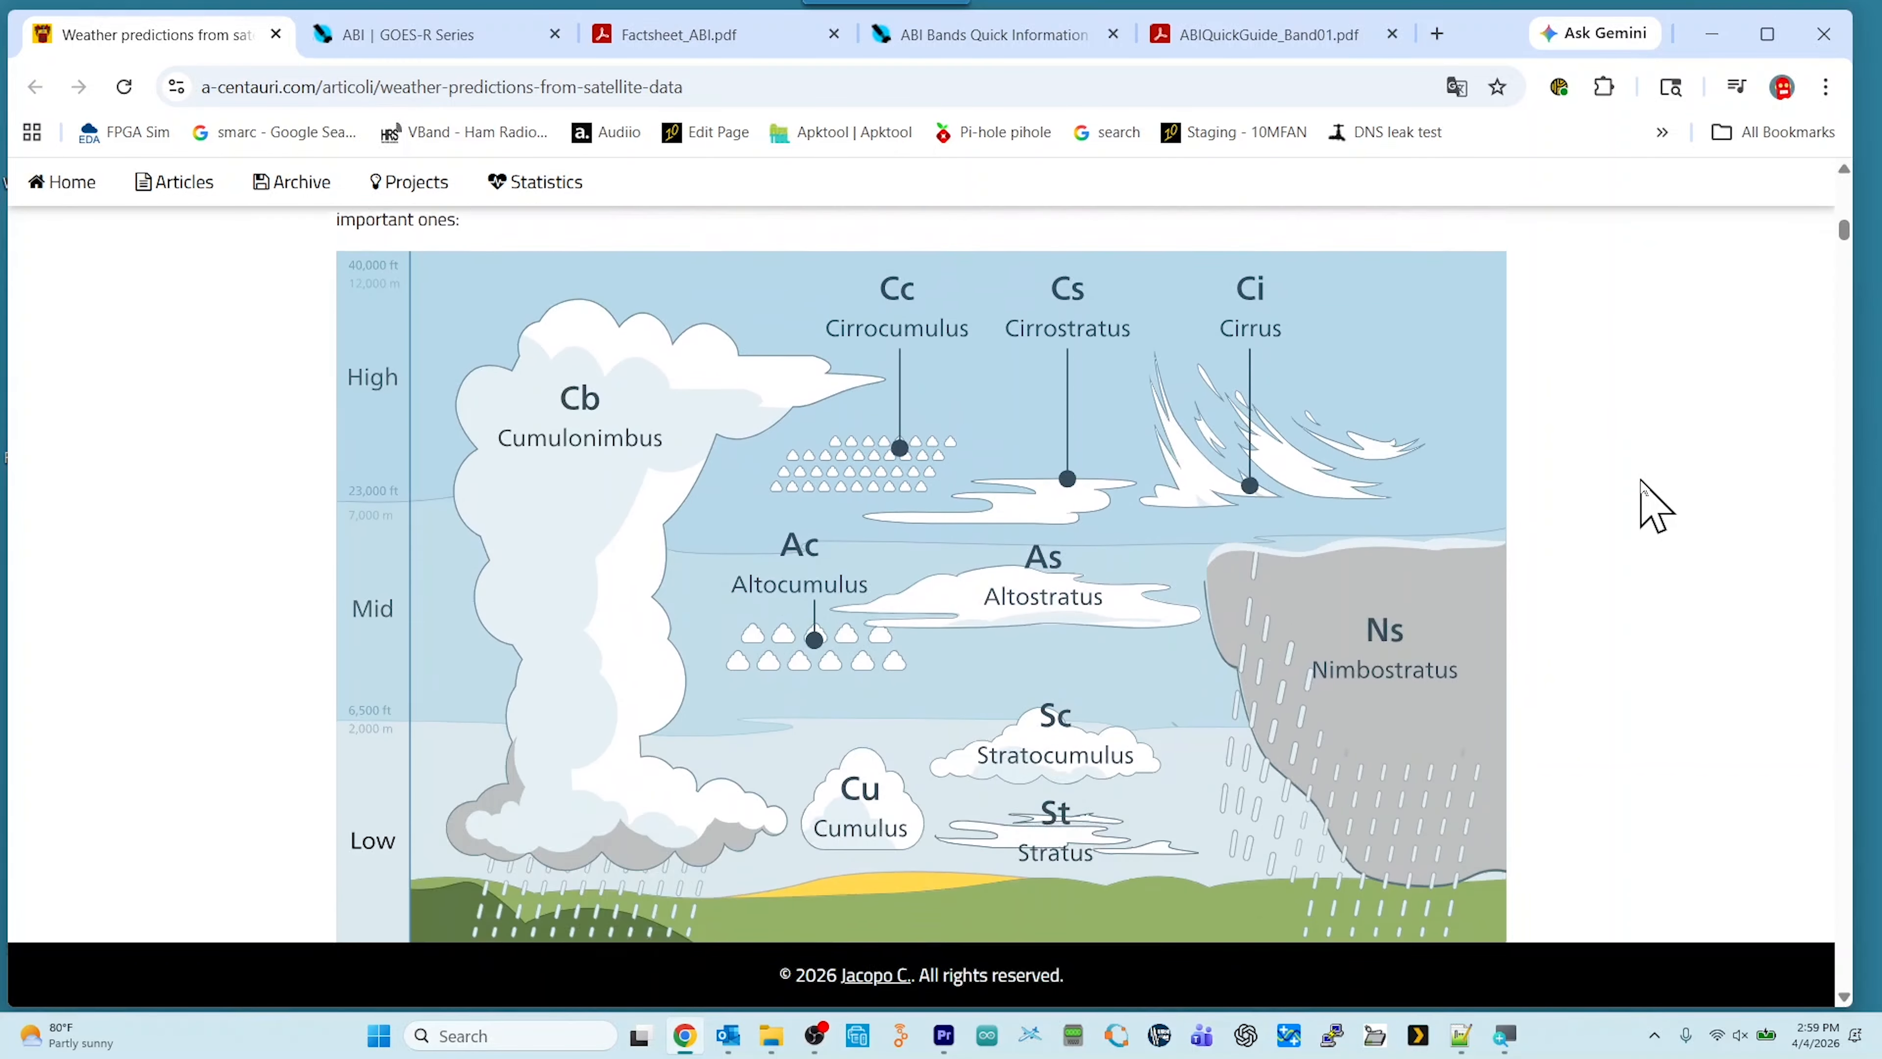
pyautogui.scroll(-6, 1657, 508)
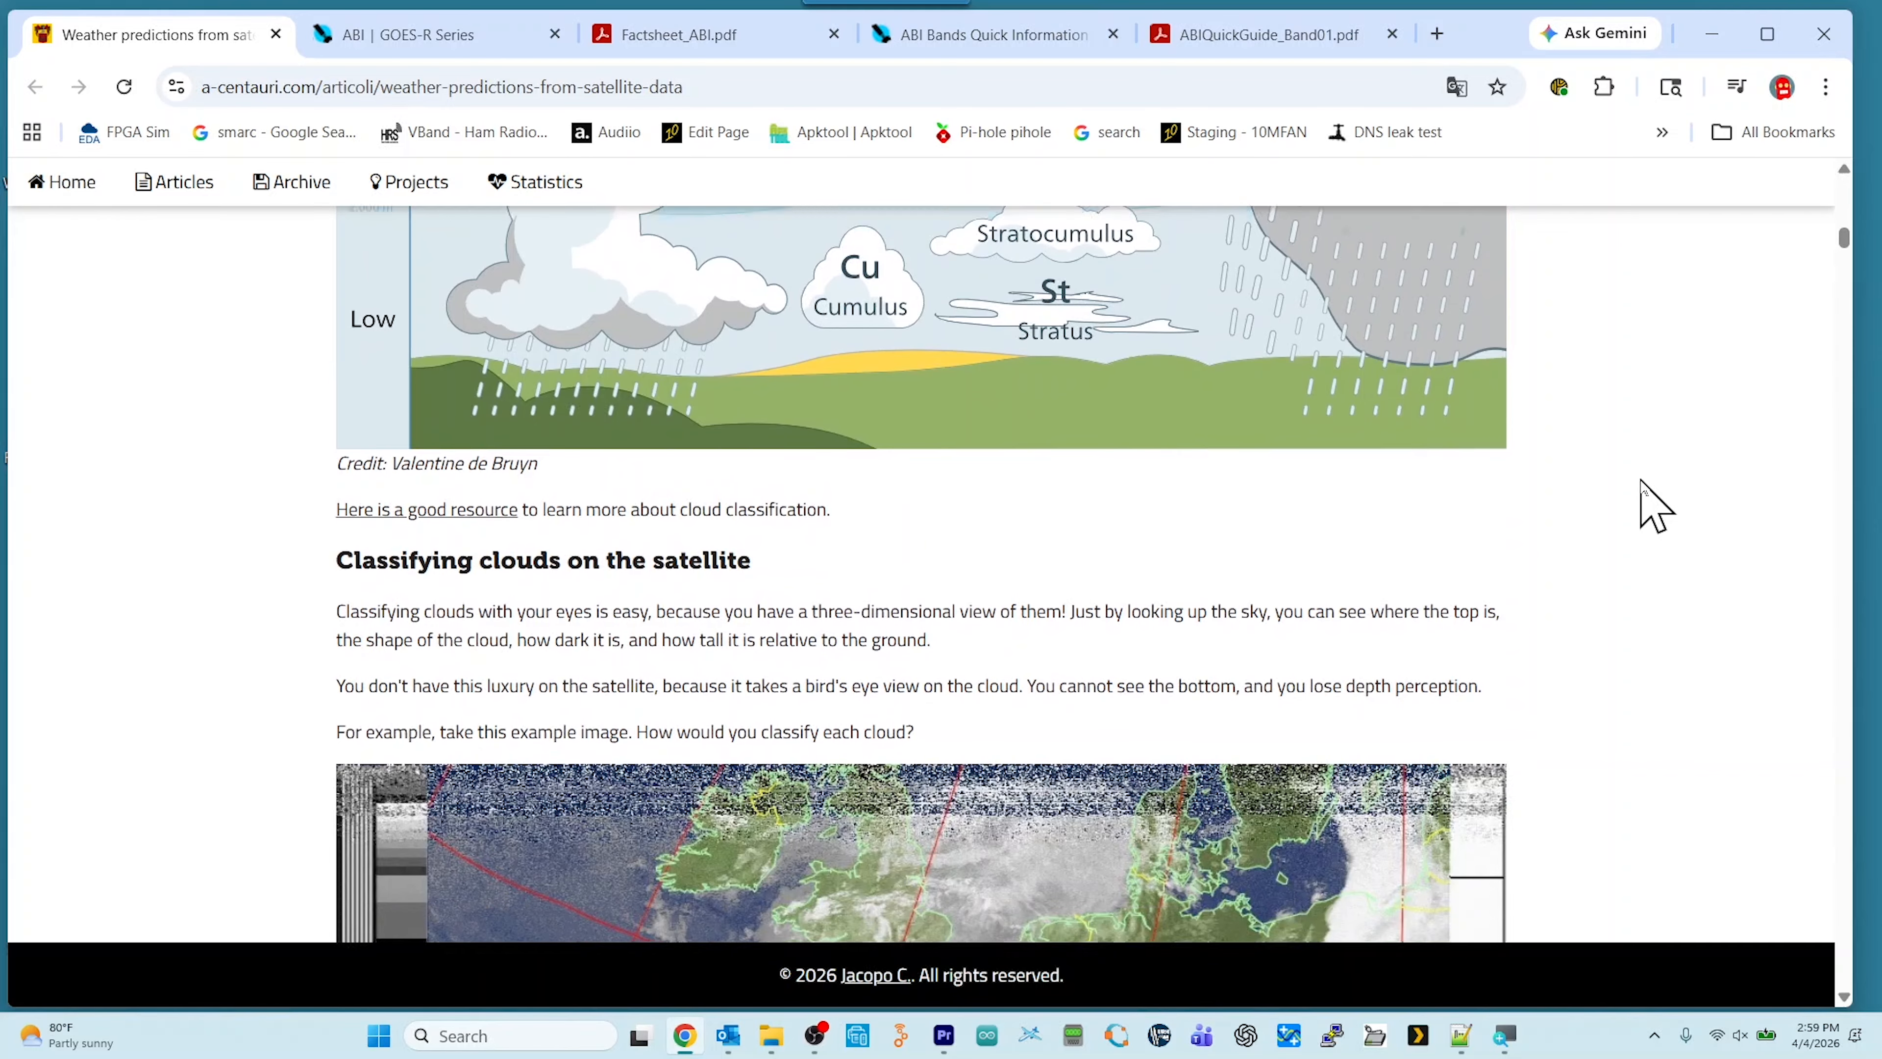
pyautogui.scroll(-4, 1655, 506)
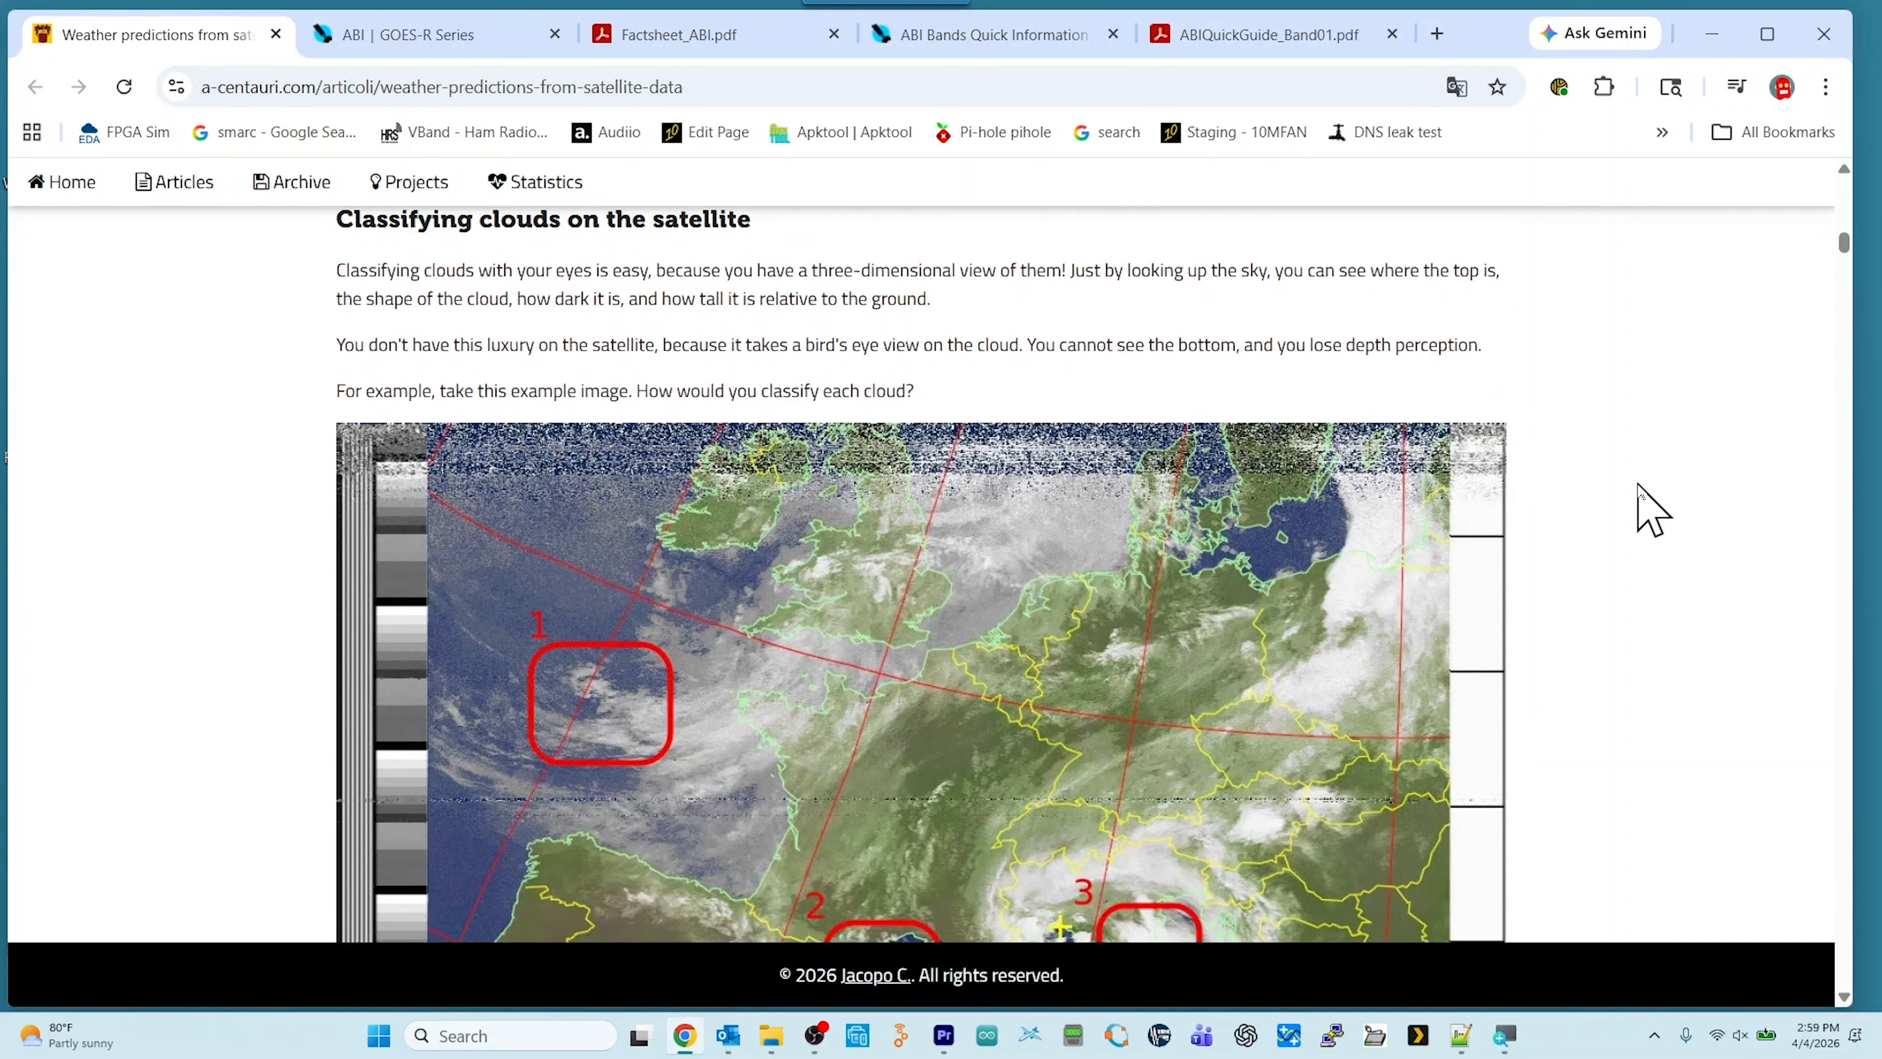
pyautogui.scroll(20, 1653, 510)
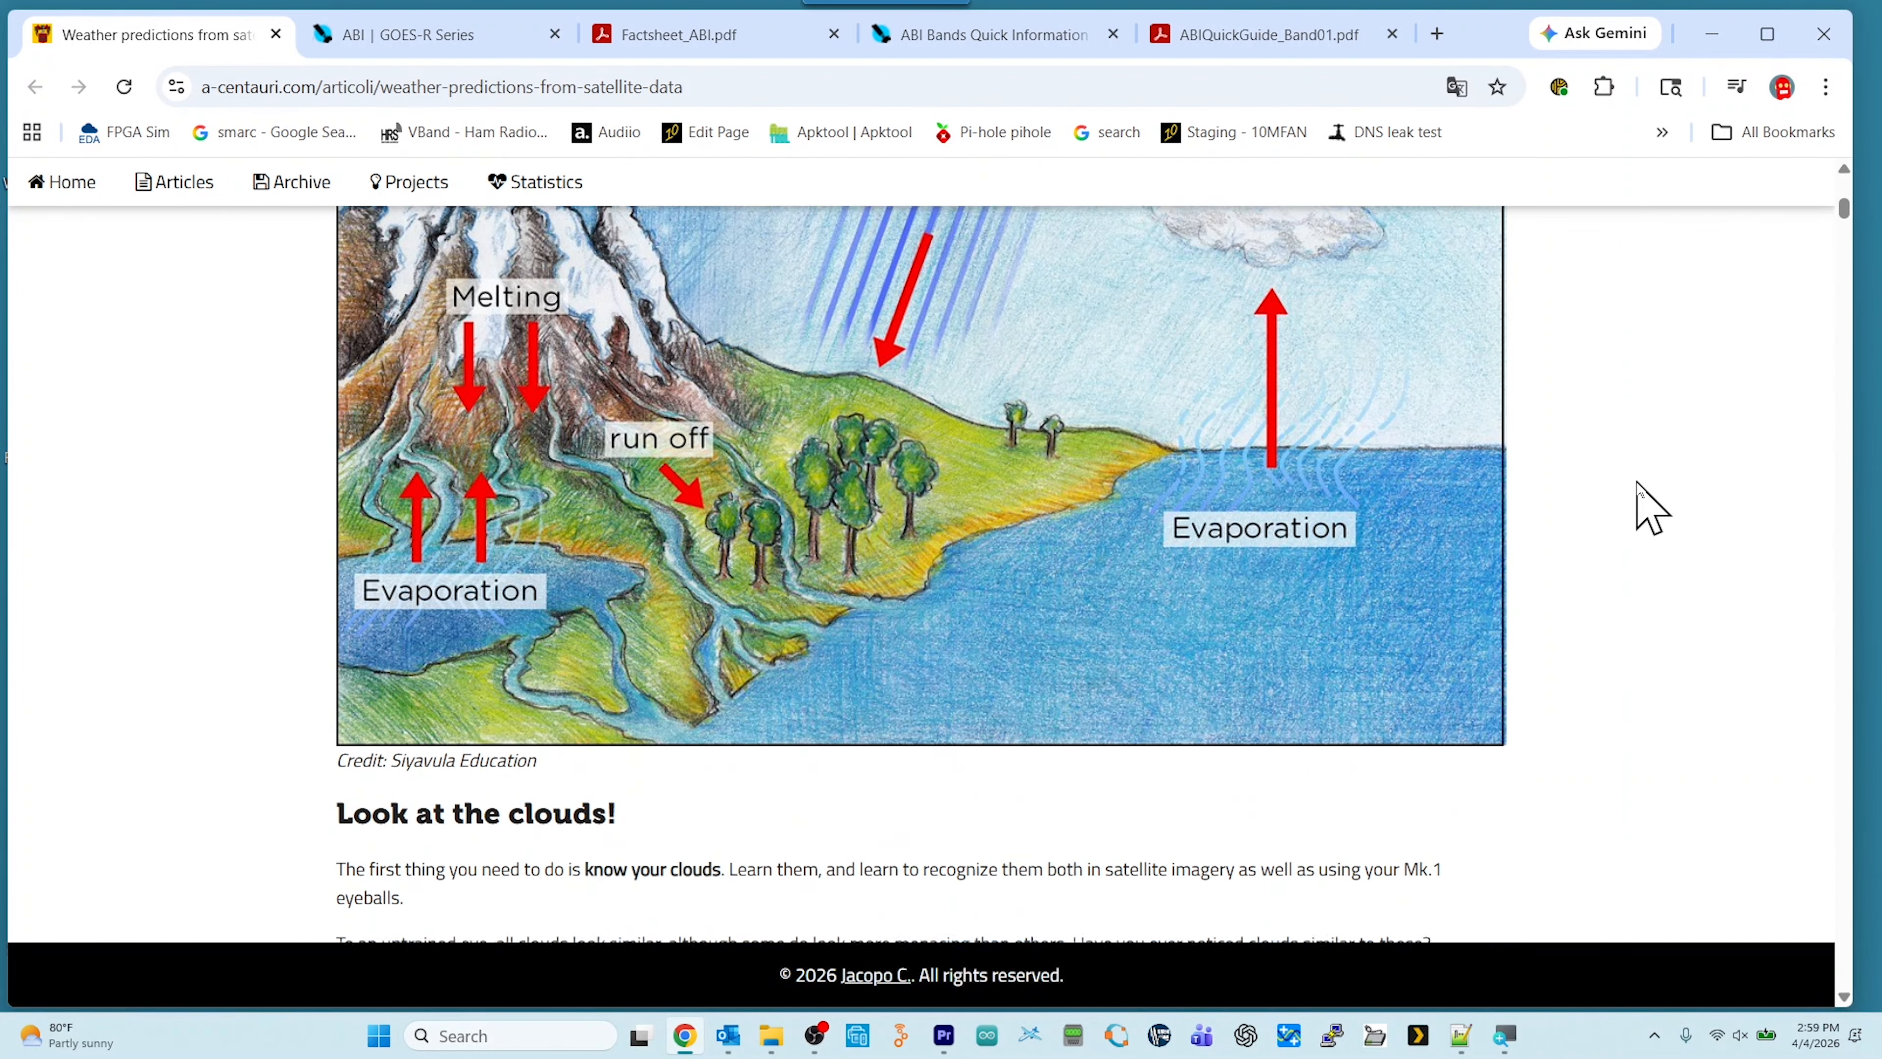
pyautogui.scroll(15, 1652, 510)
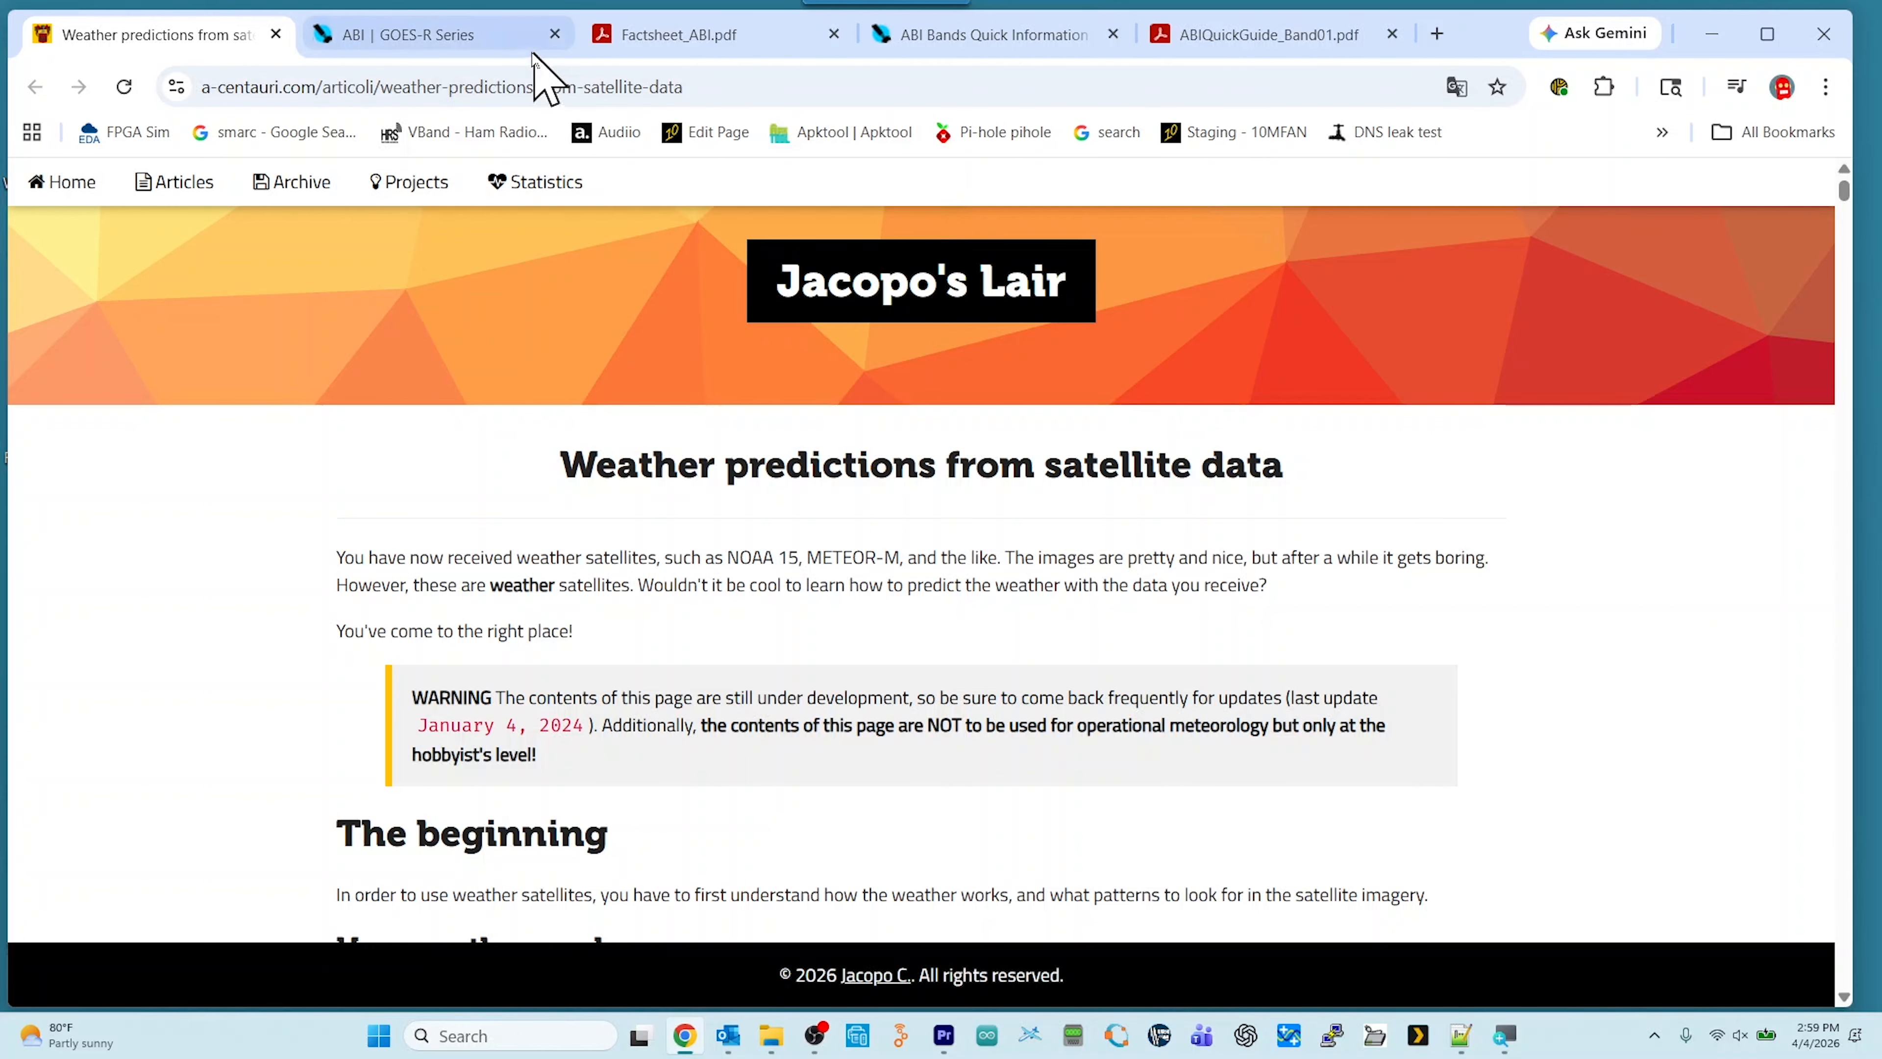
# View the GOES-R Advanced Baseline Imager instrument page and its ABI fact sheet PDF.
pyautogui.click(444, 45)
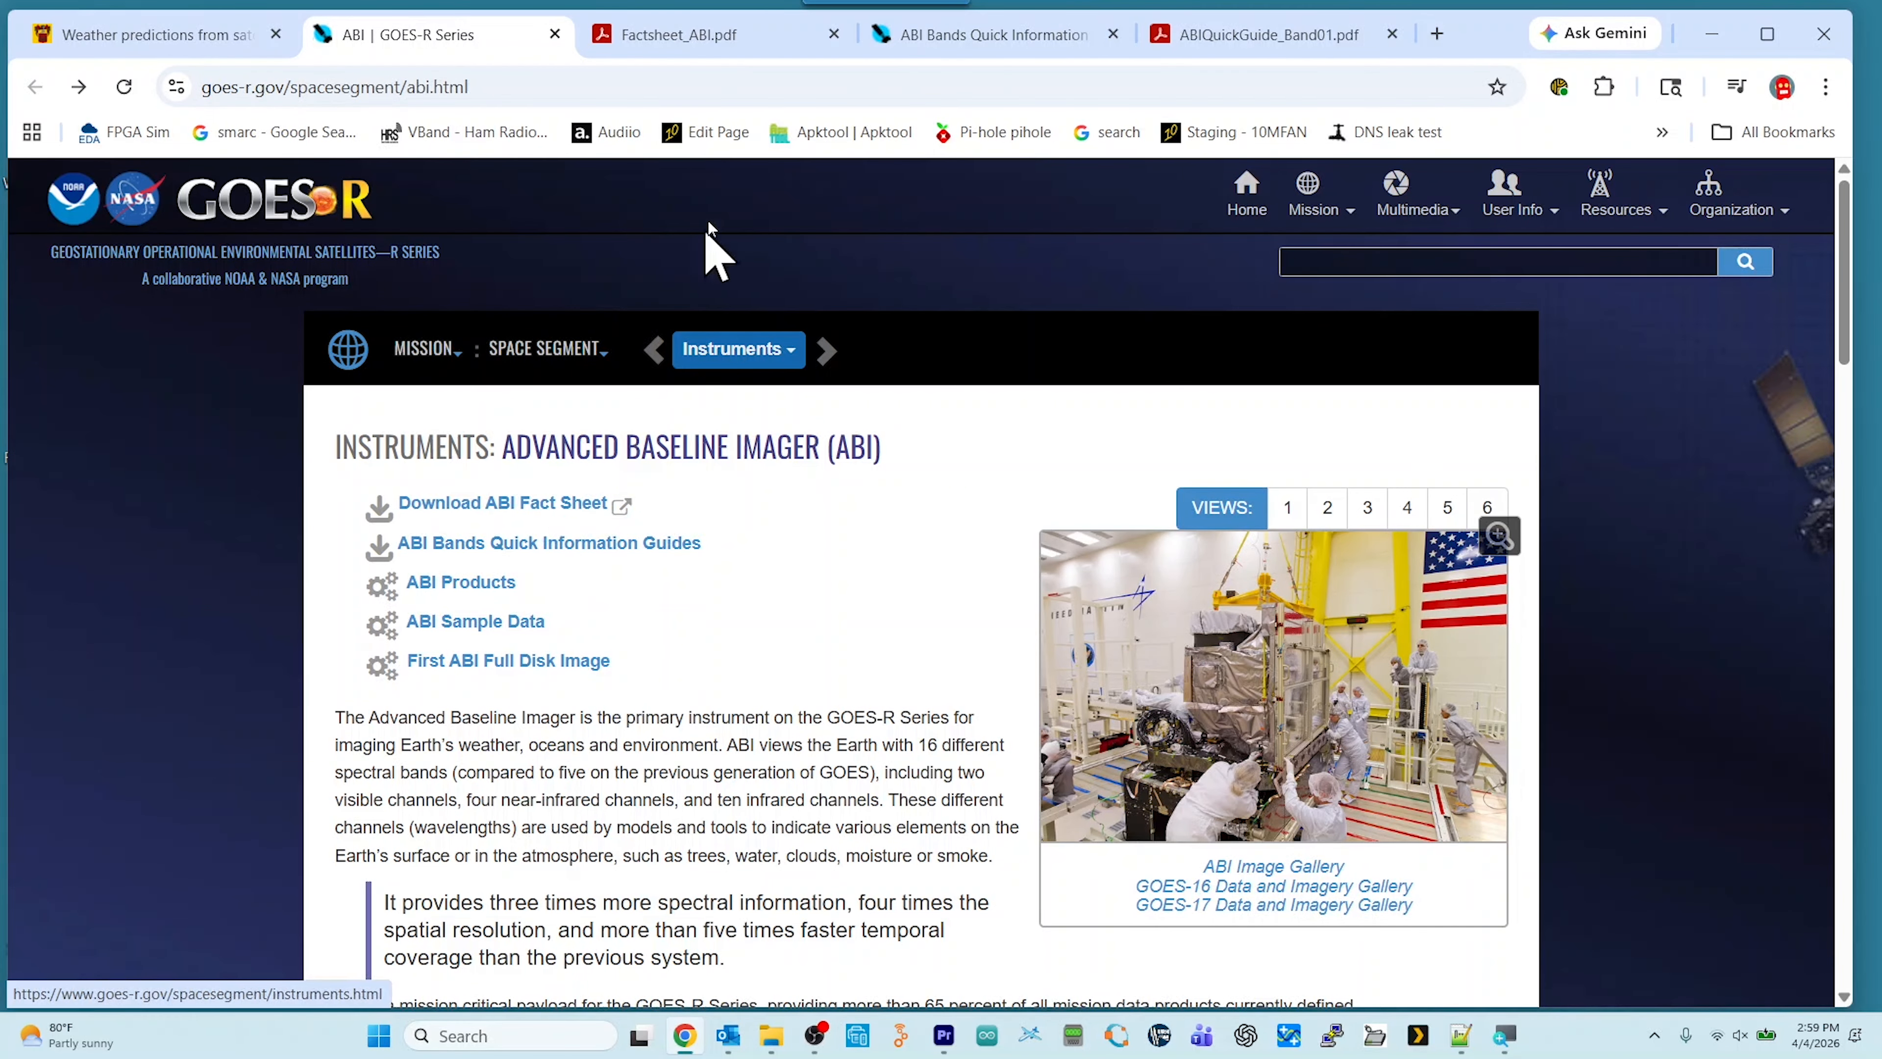
pyautogui.click(711, 36)
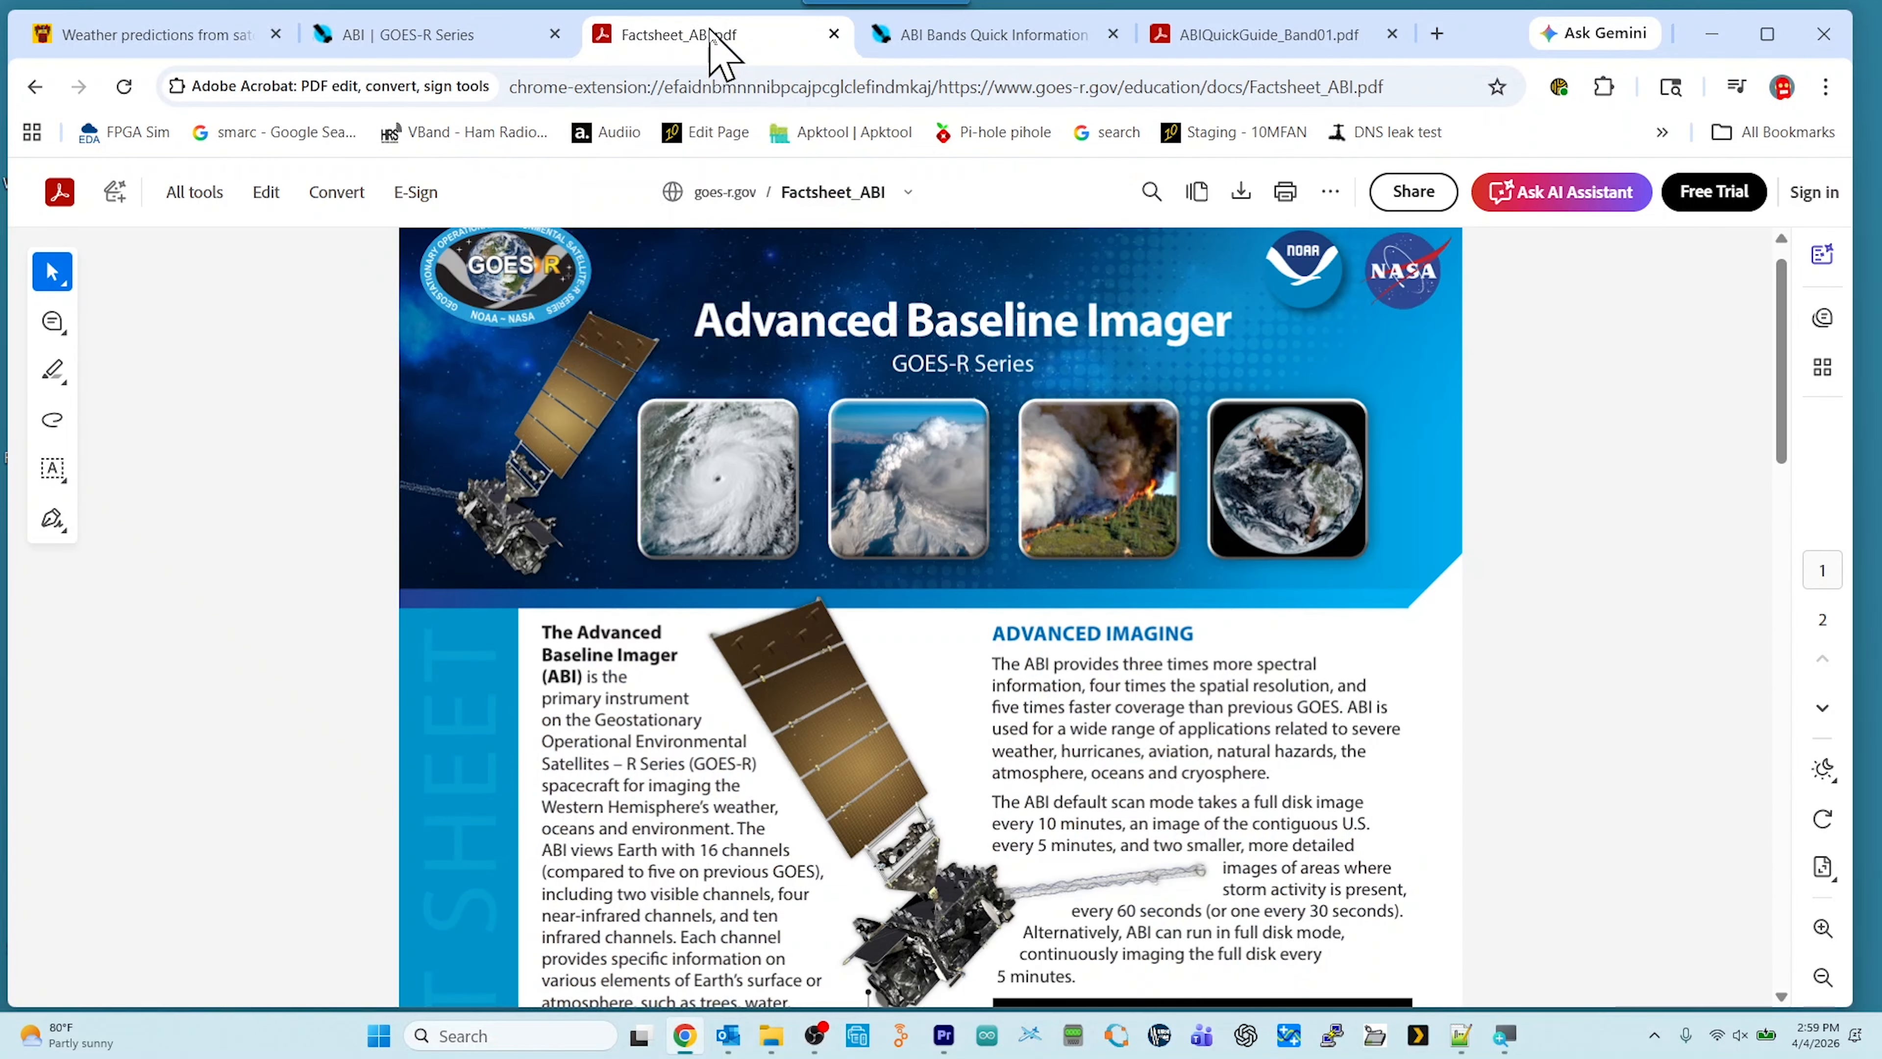
pyautogui.click(407, 34)
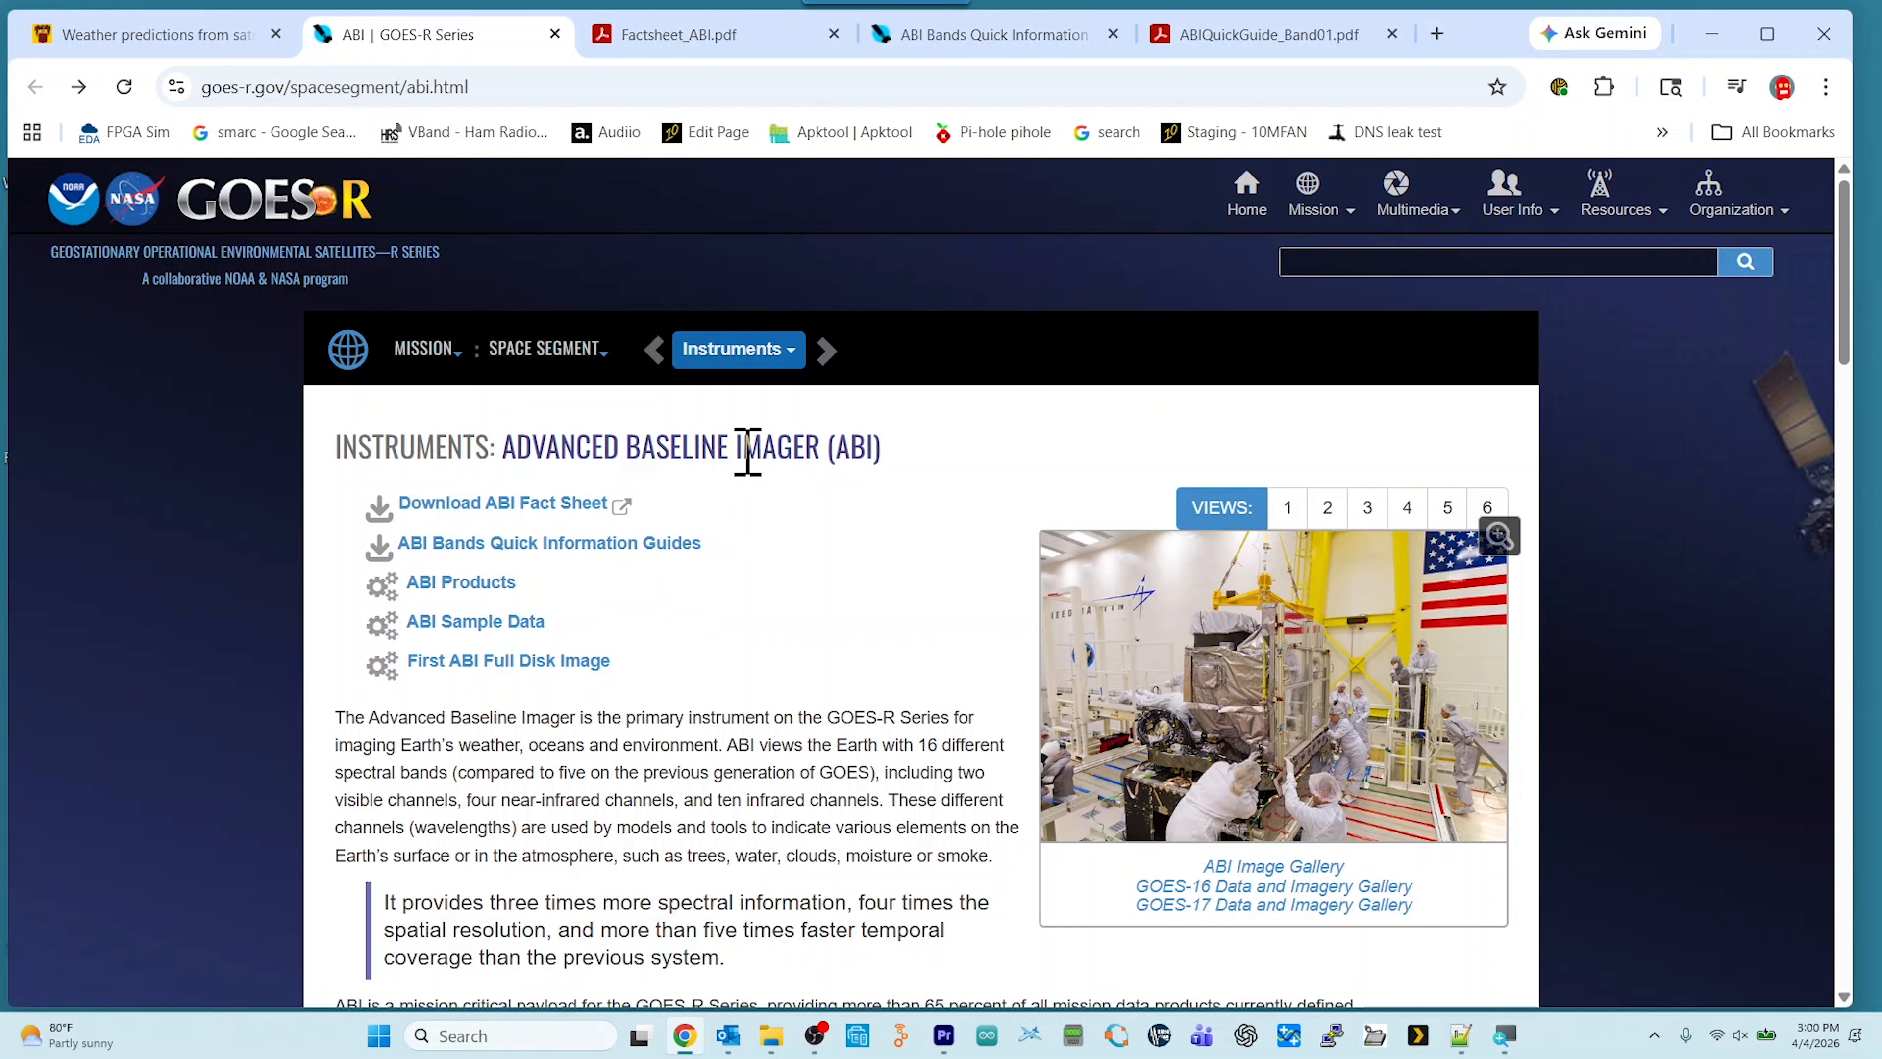
# Browse the ABI Bands Quick Information Guides table for each band's number, central wavelength, nickname and type.
pyautogui.click(1035, 40)
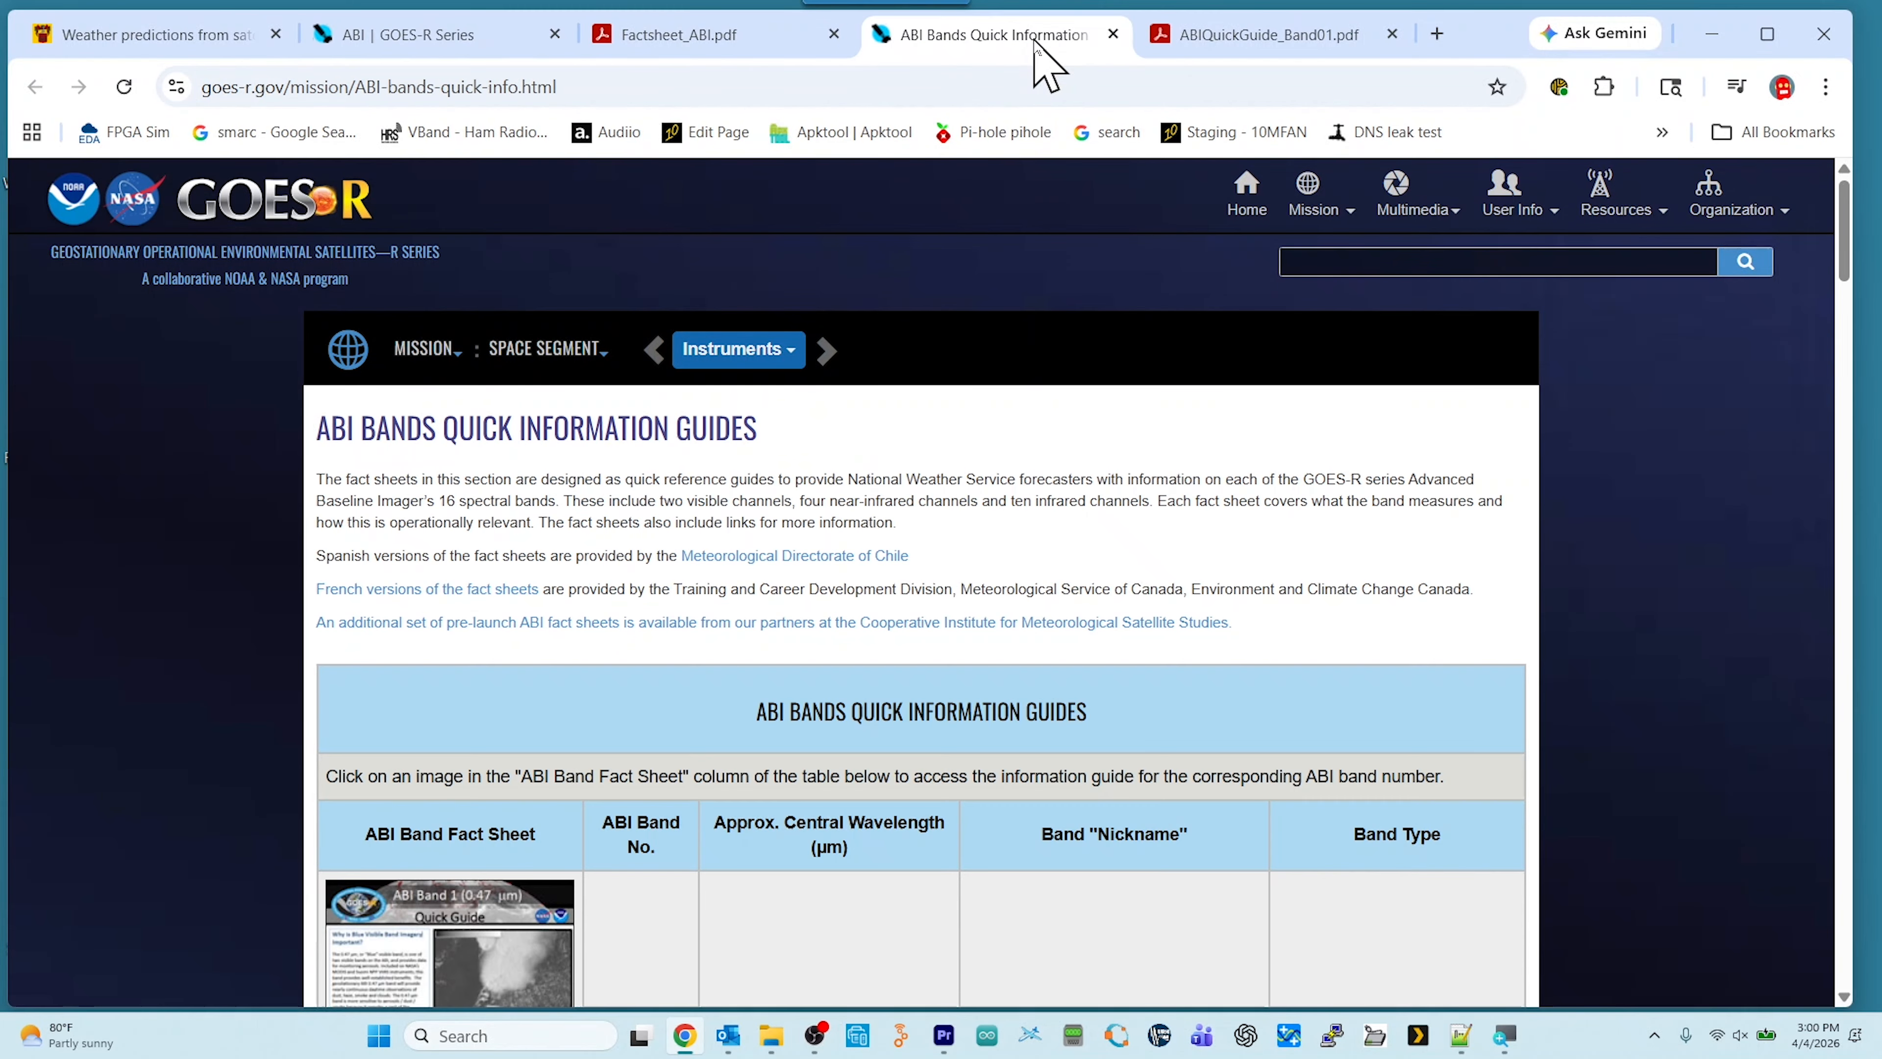
pyautogui.scroll(-5, 1038, 525)
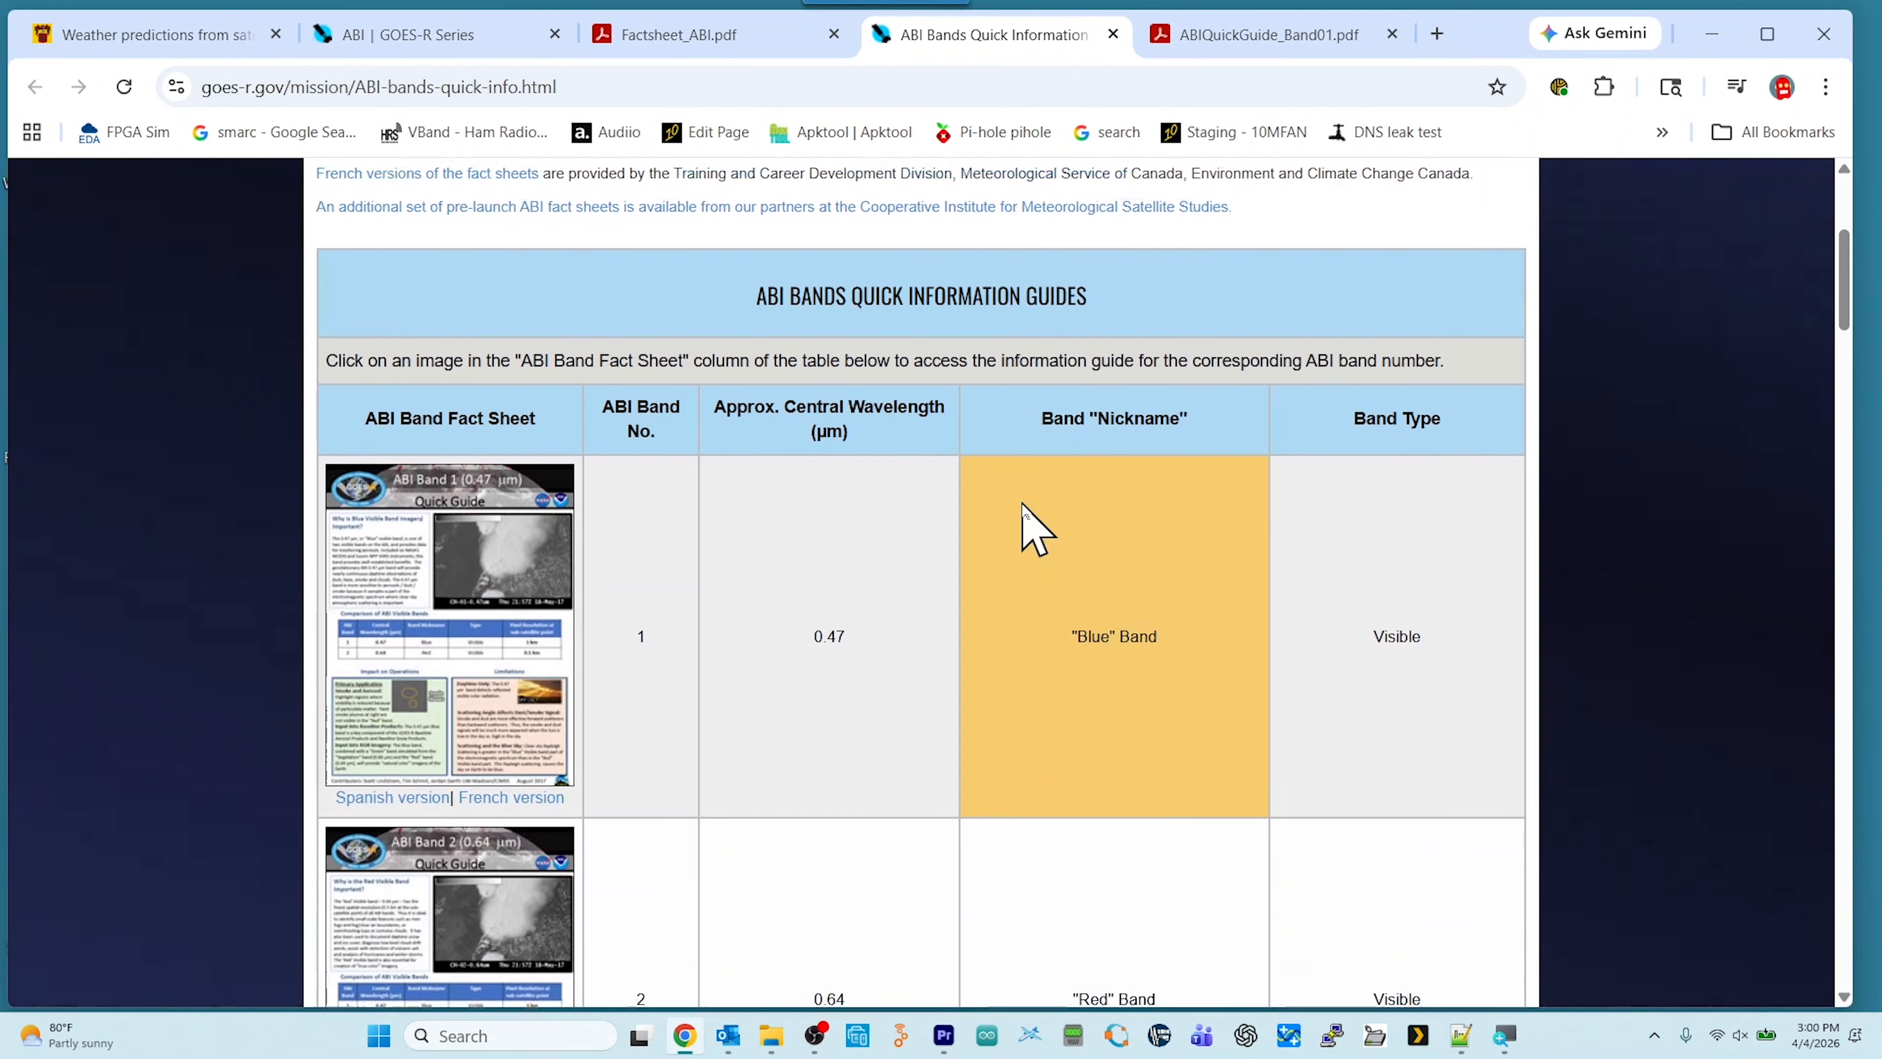
pyautogui.scroll(-3, 1029, 529)
pyautogui.scroll(-1, 655, 526)
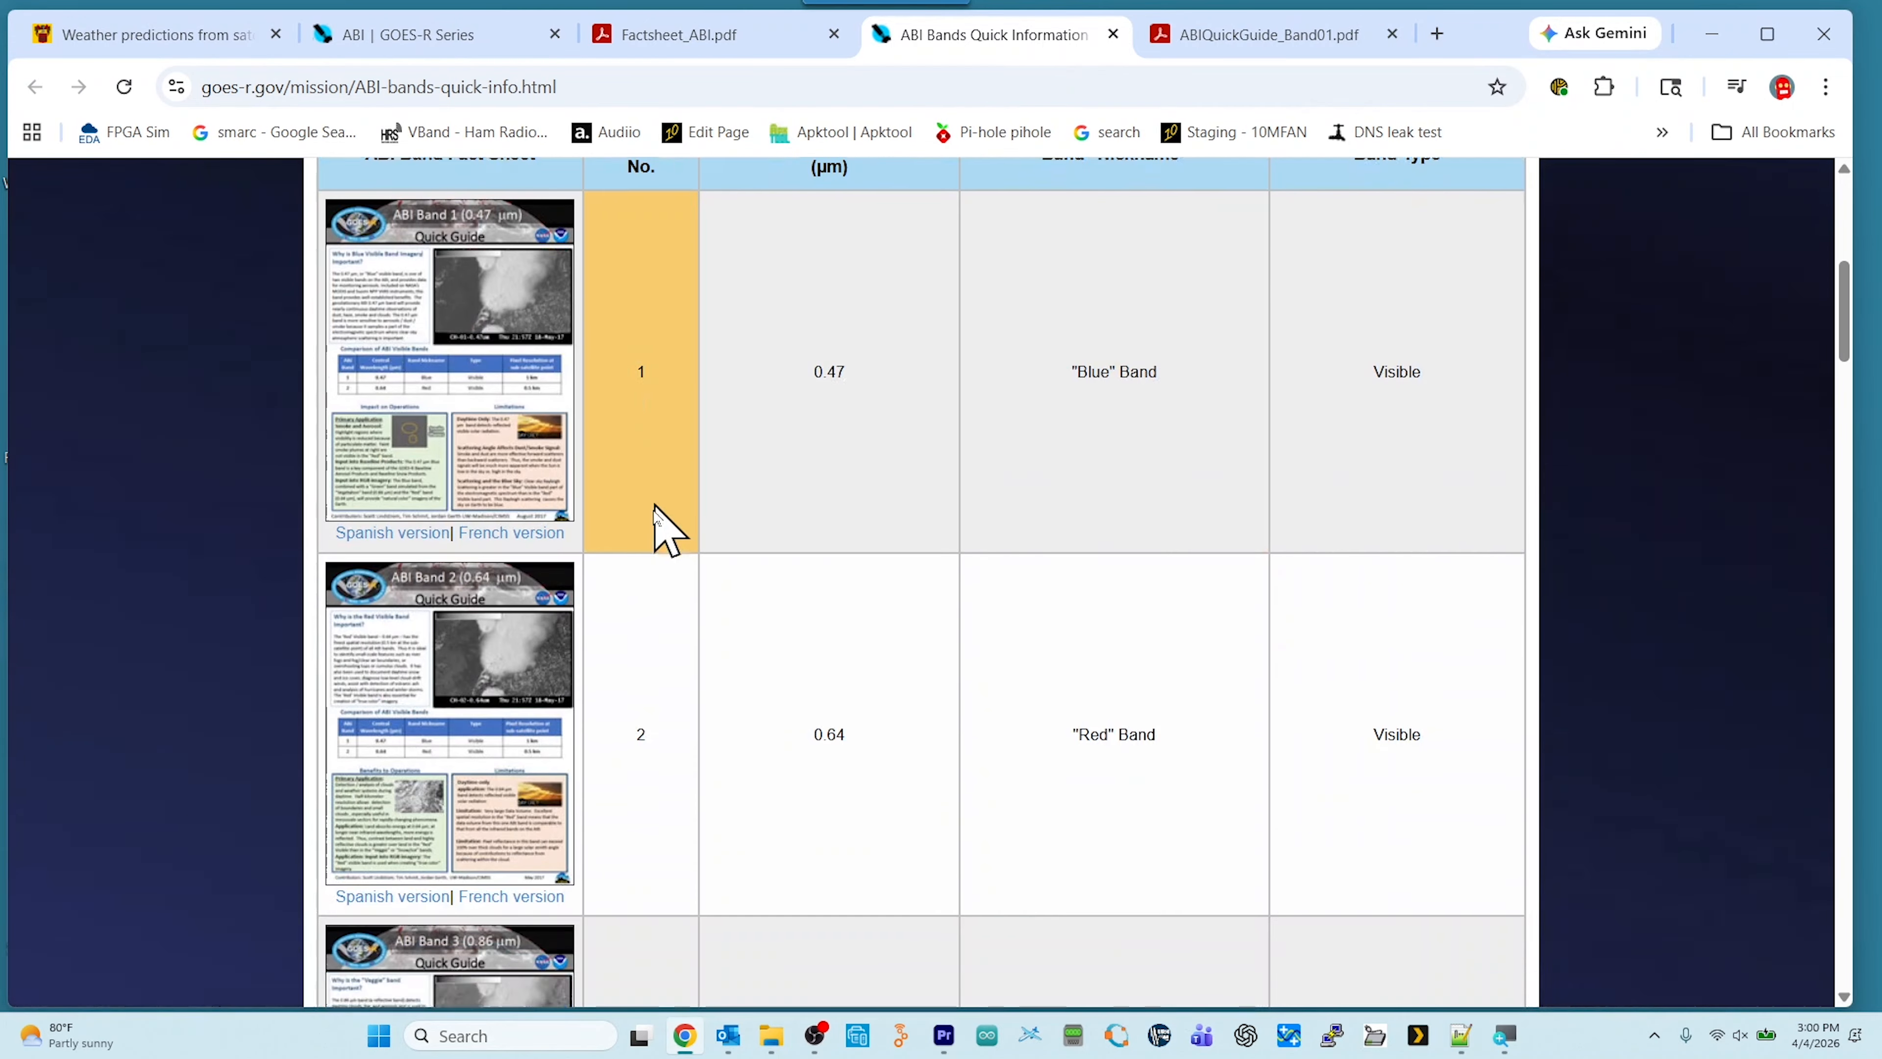
pyautogui.scroll(-20, 664, 601)
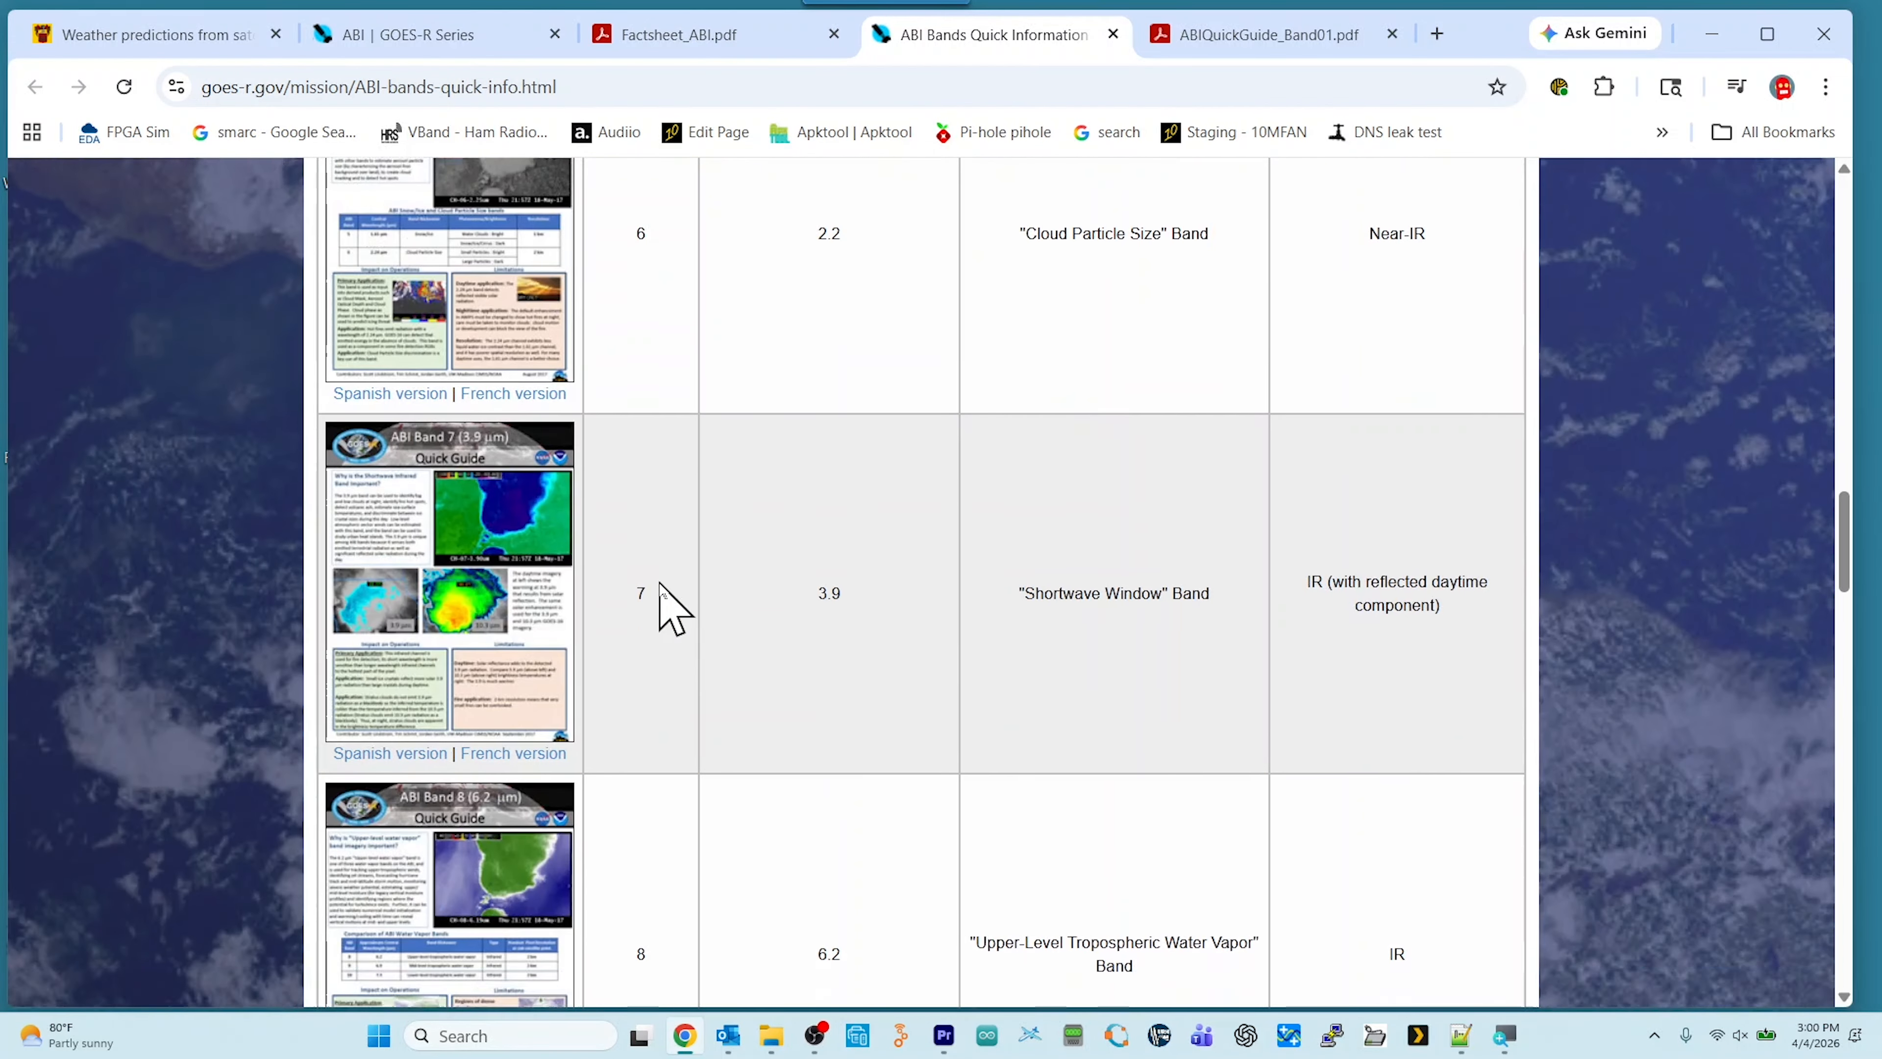
pyautogui.scroll(-20, 663, 602)
pyautogui.scroll(20, 1449, 294)
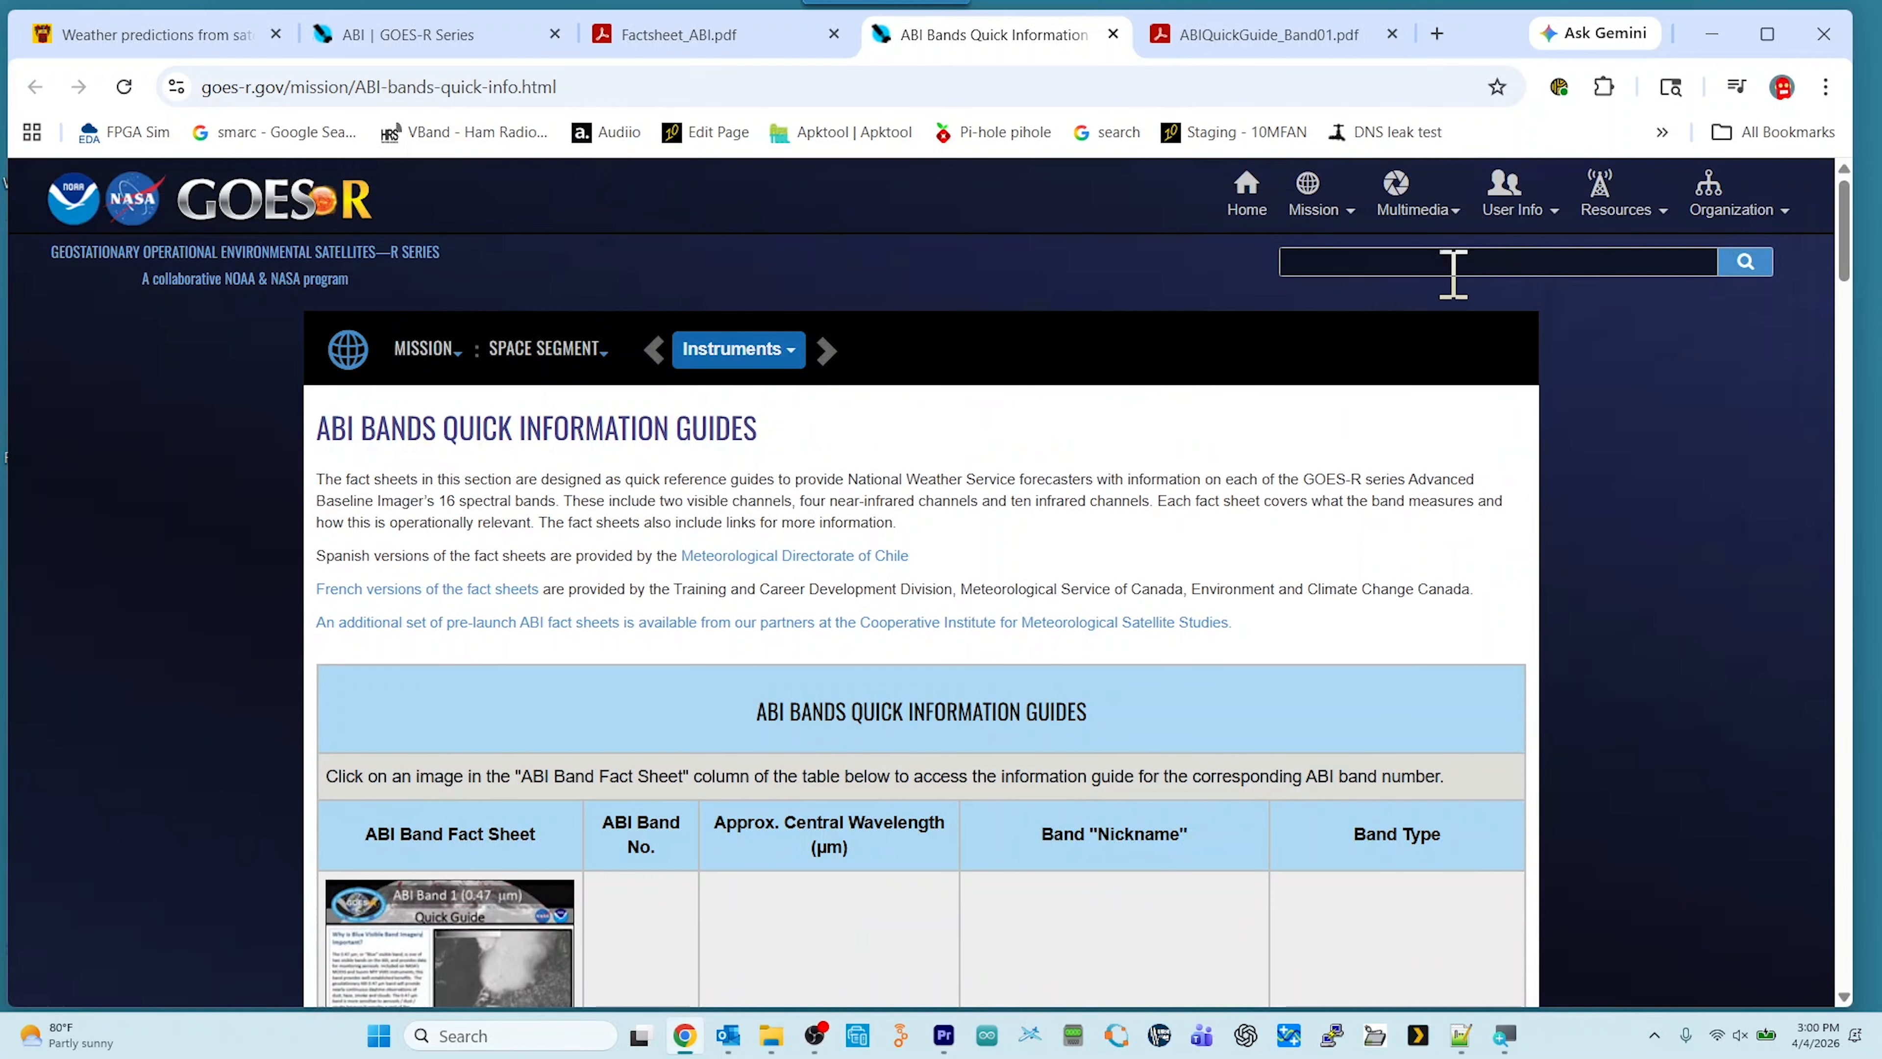
pyautogui.scroll(-3, 1048, 686)
pyautogui.scroll(-2, 1048, 685)
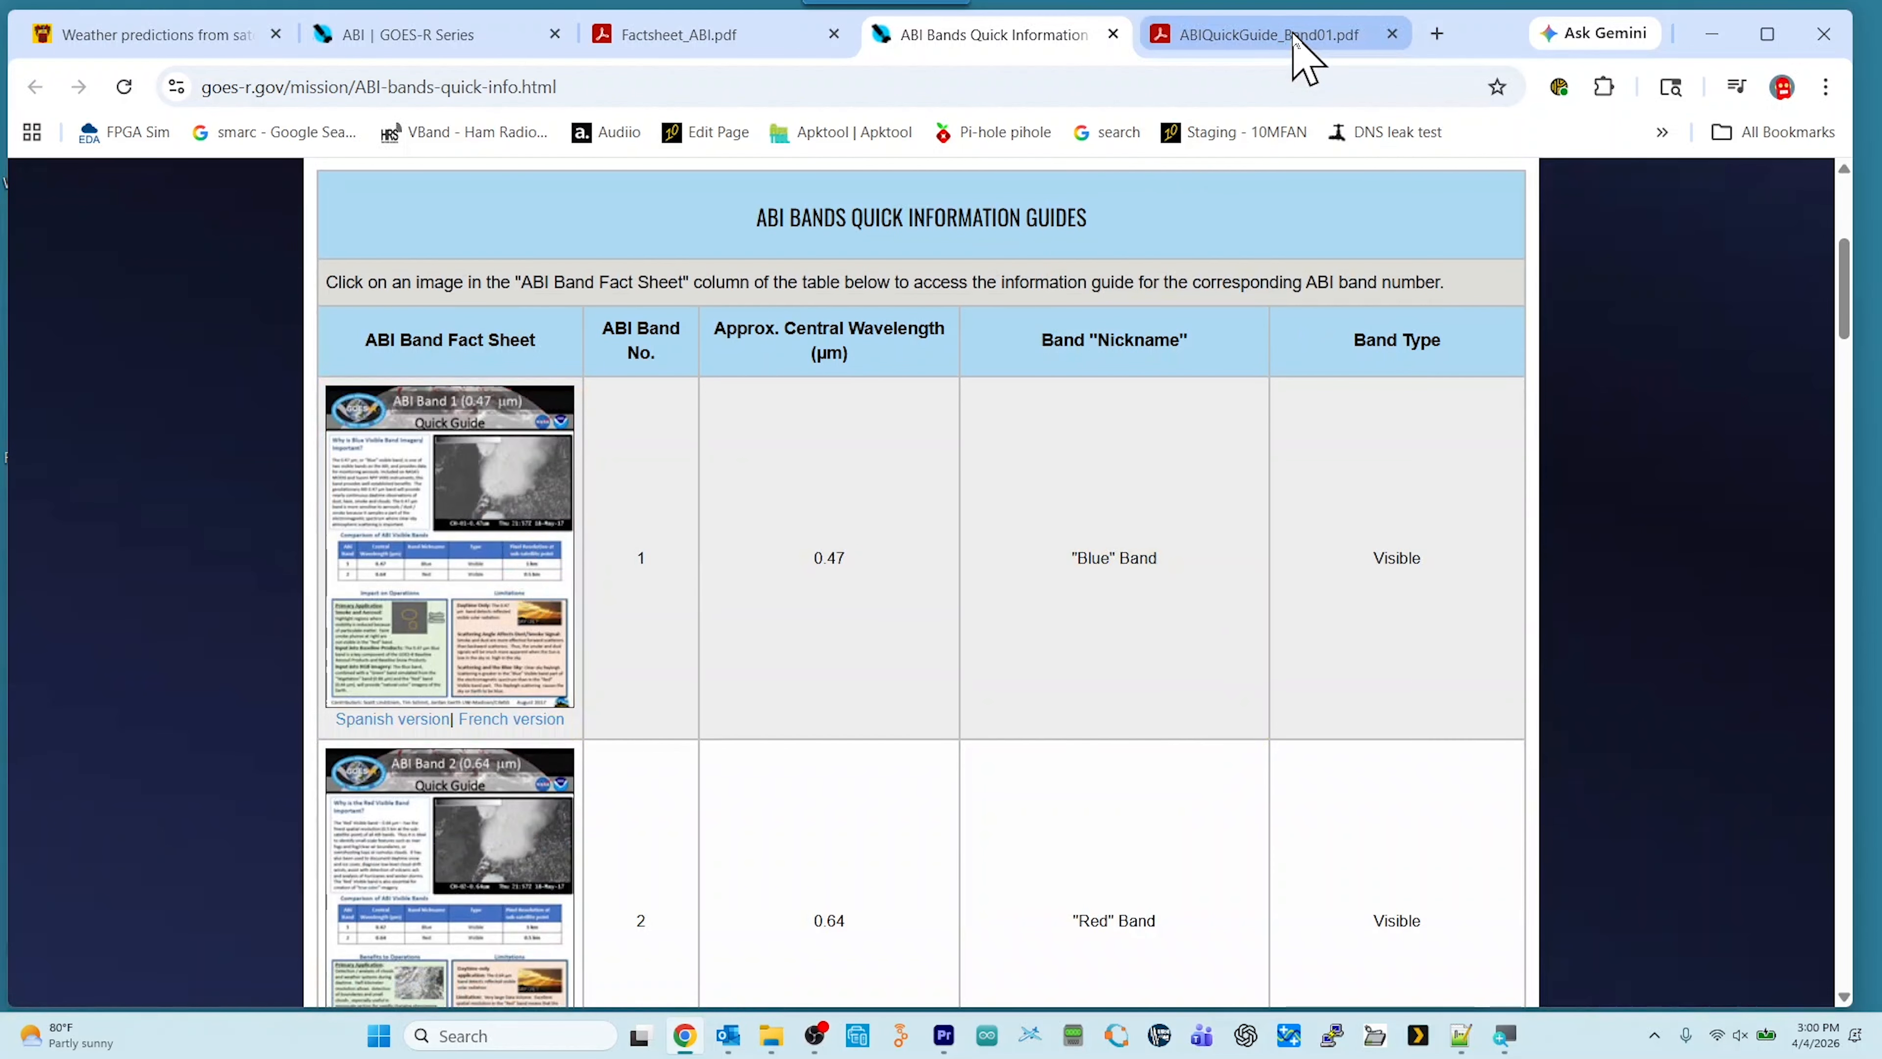
# Read the ABI Band 1 quick guide PDF, covering the visible band comparison, impact on operations and limitations.
pyautogui.moveTo(1295, 39)
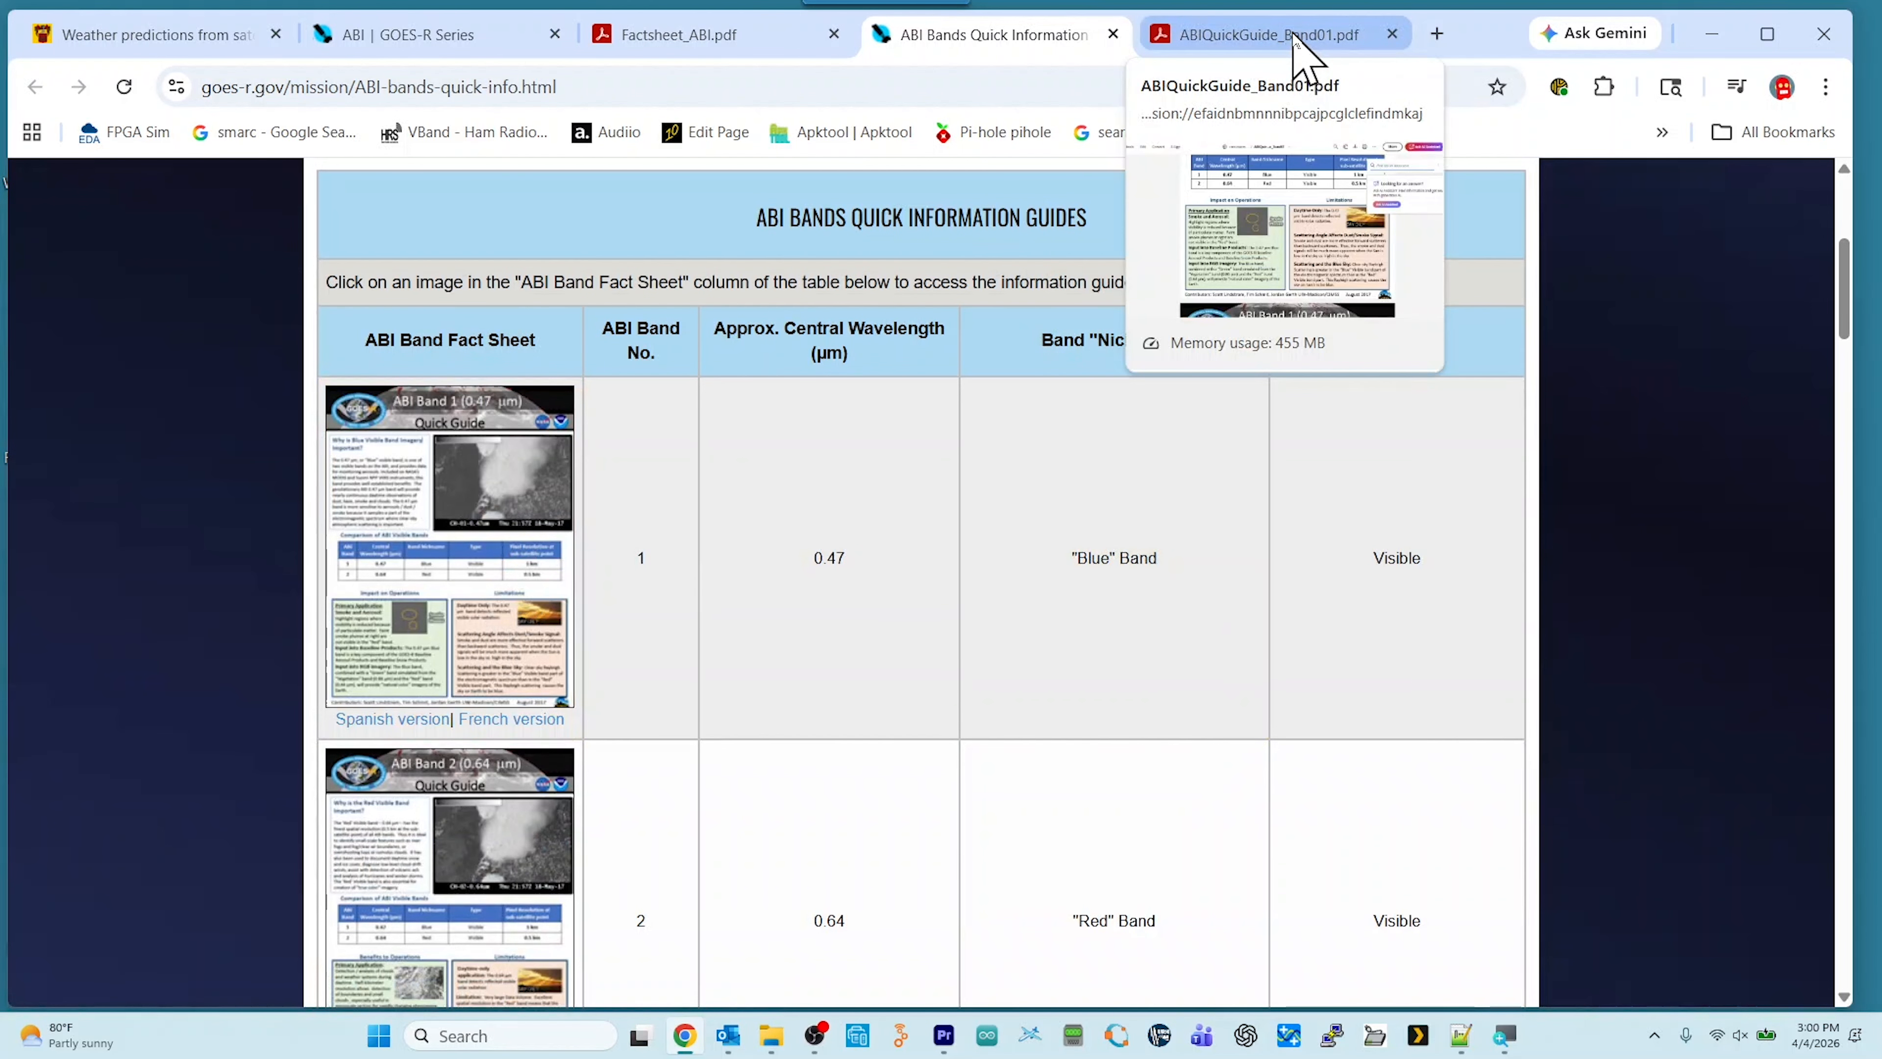
pyautogui.click(1295, 39)
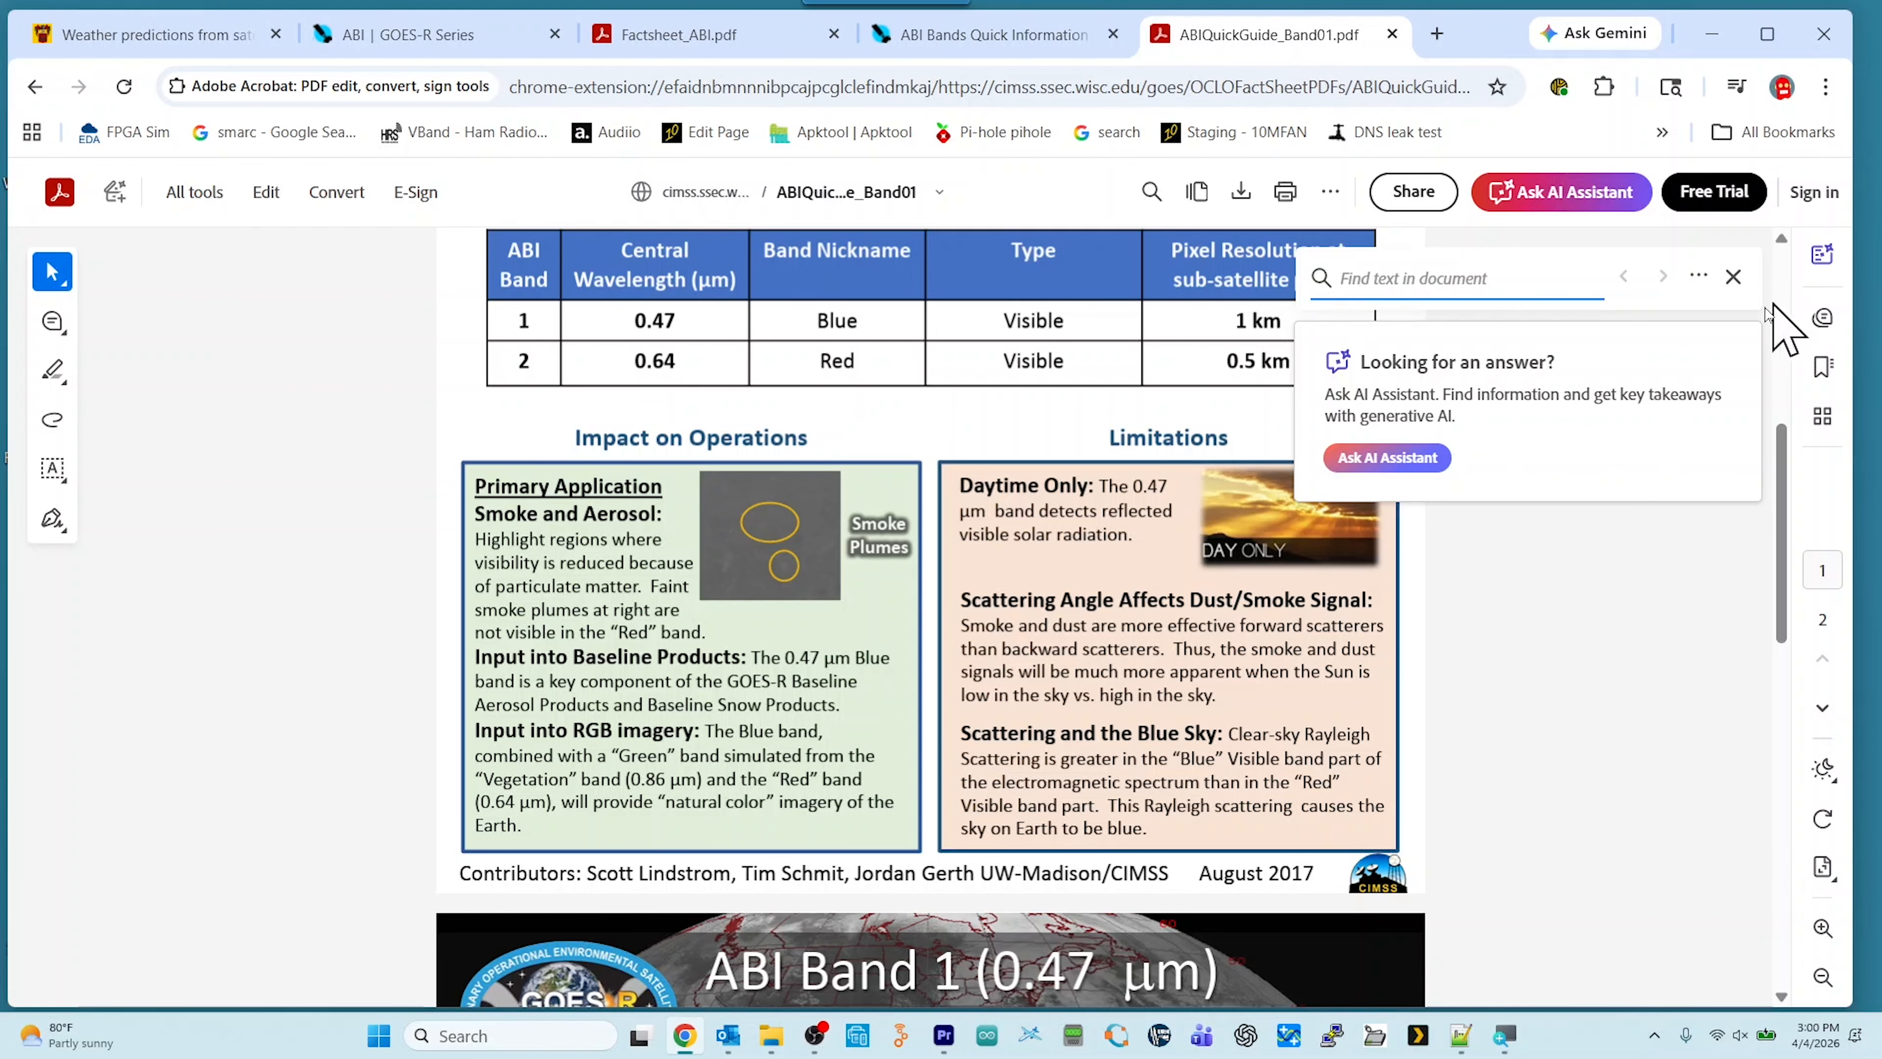
pyautogui.click(1733, 278)
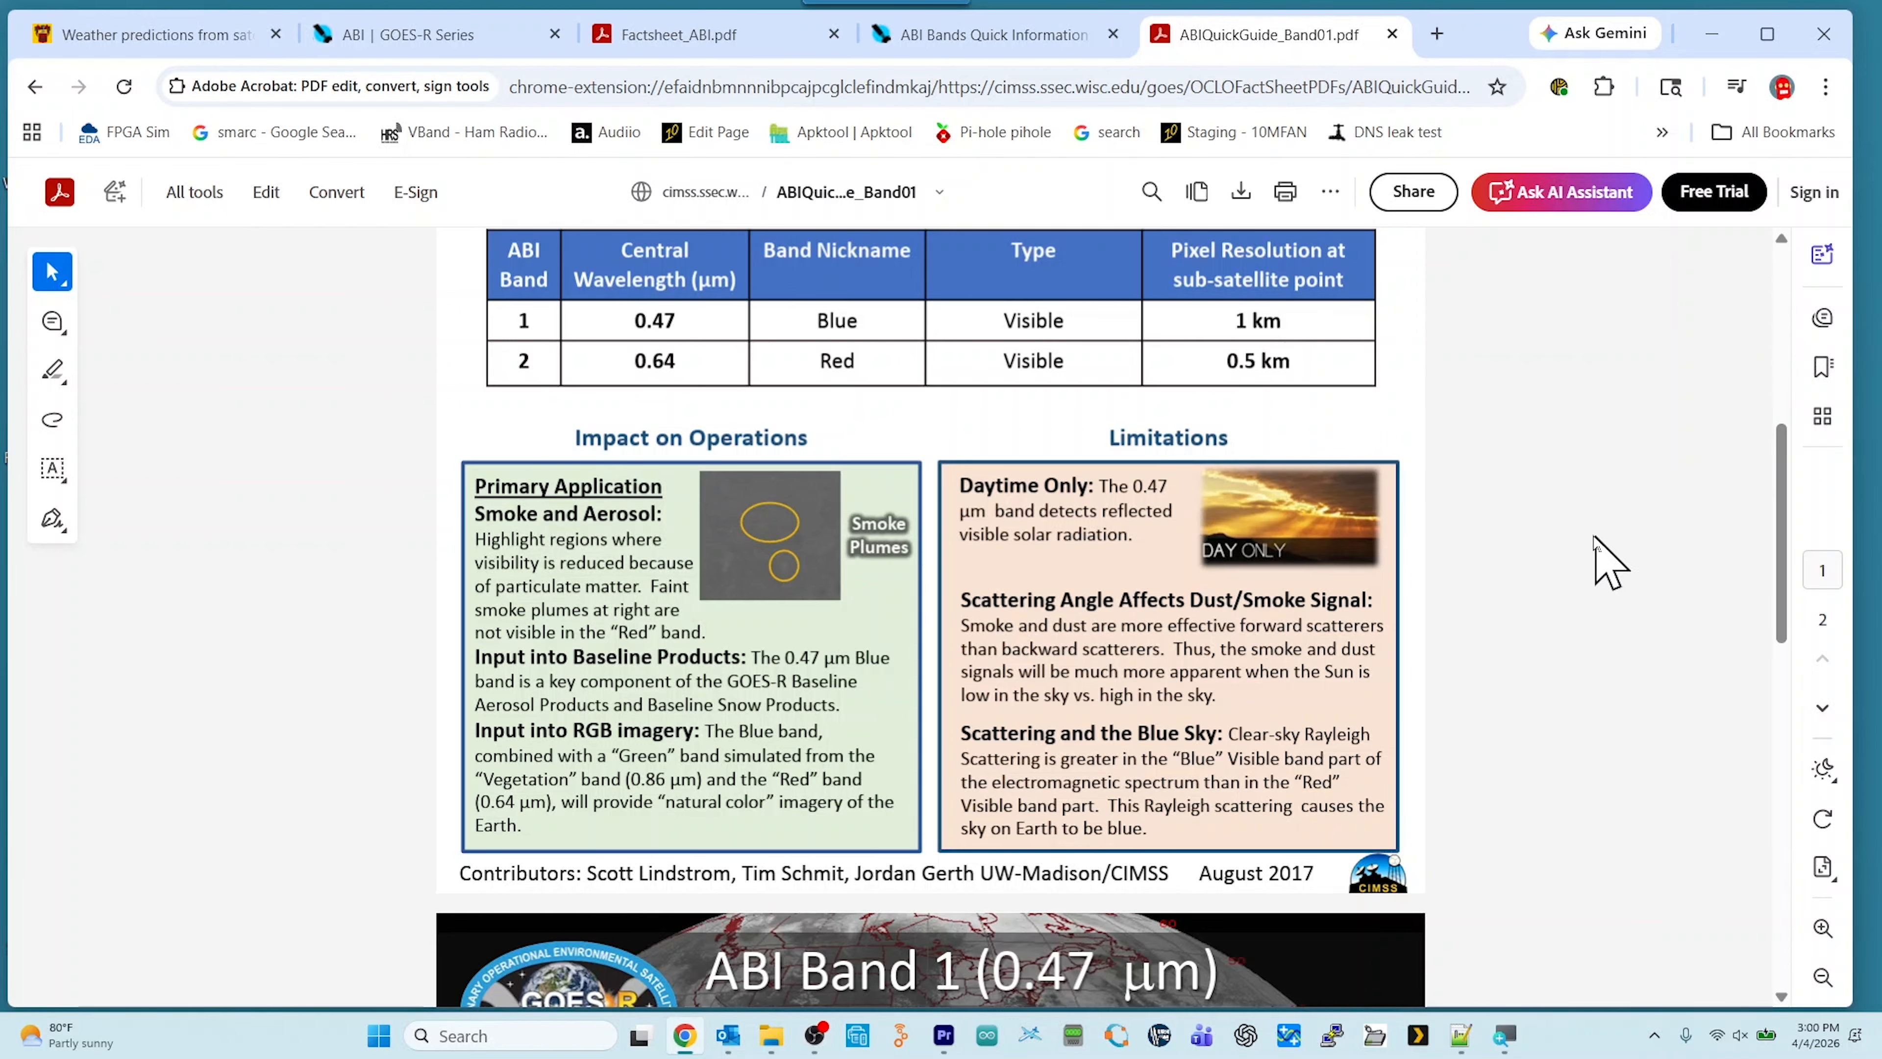
pyautogui.scroll(6, 1601, 563)
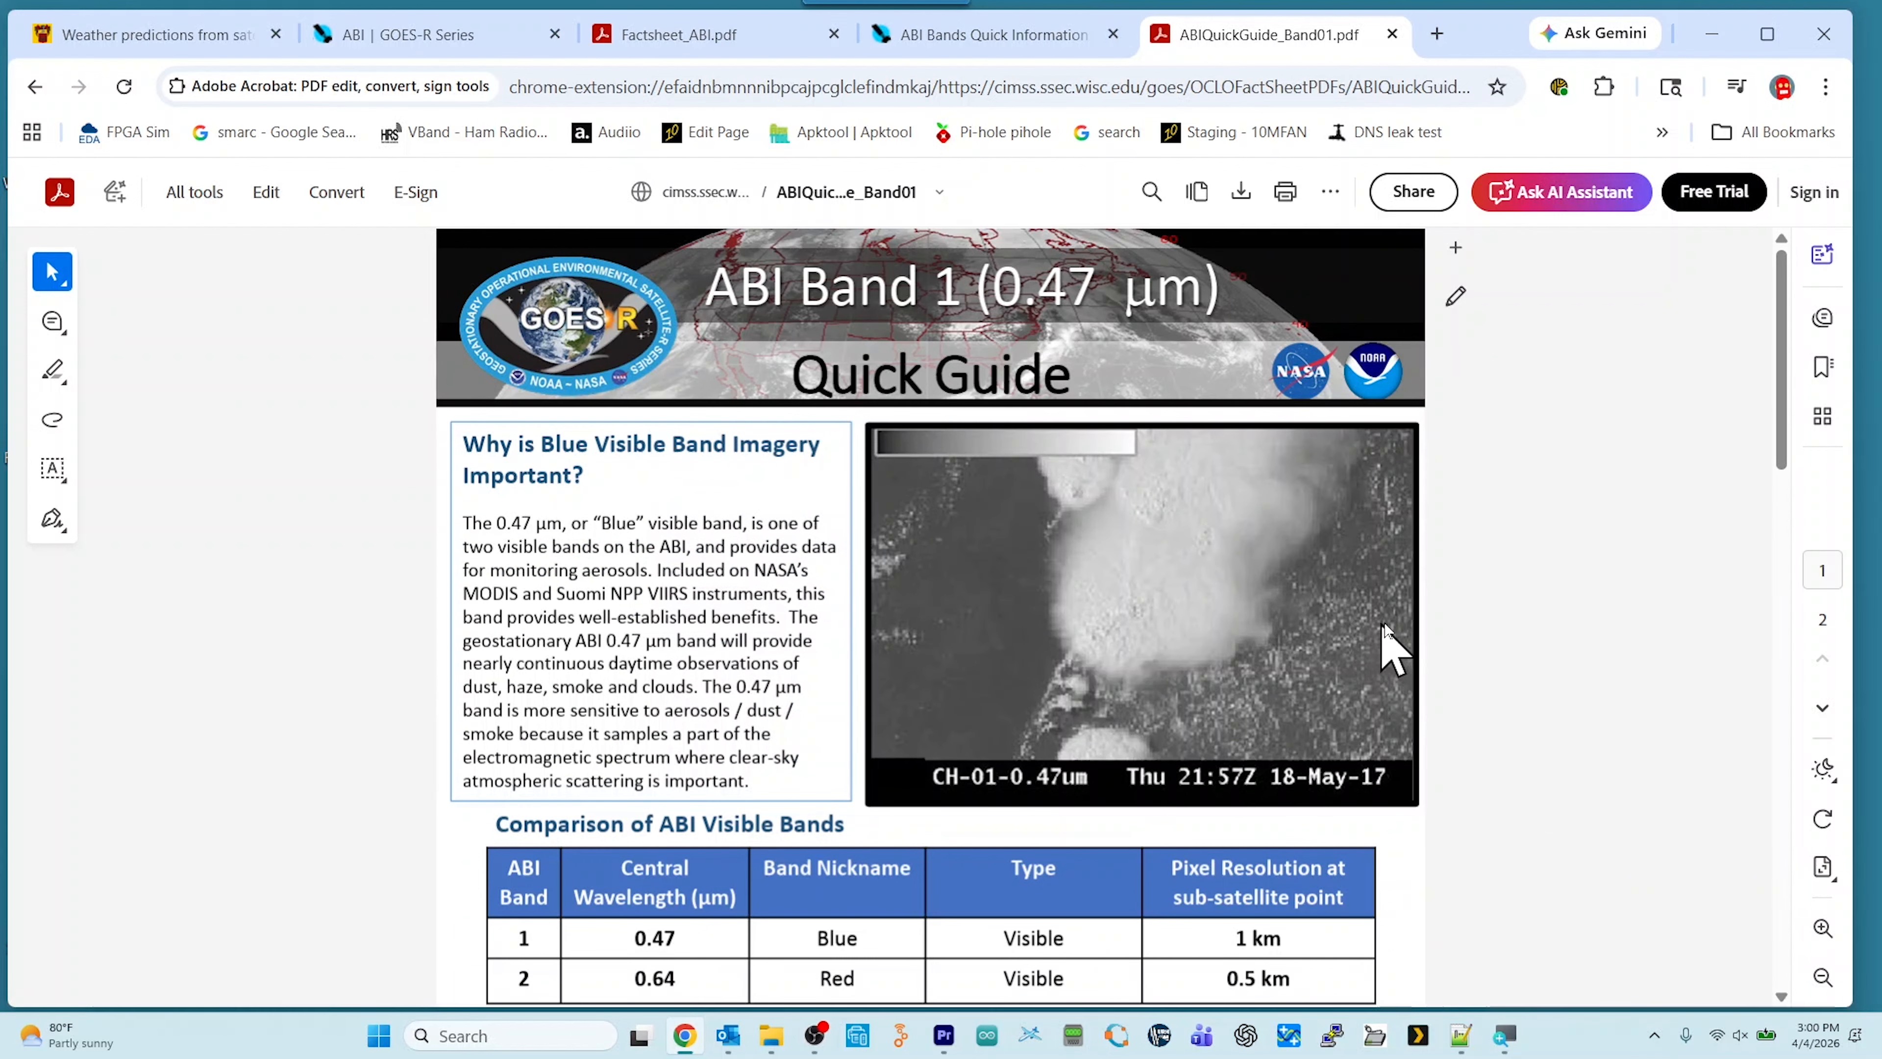
pyautogui.scroll(-3, 1516, 615)
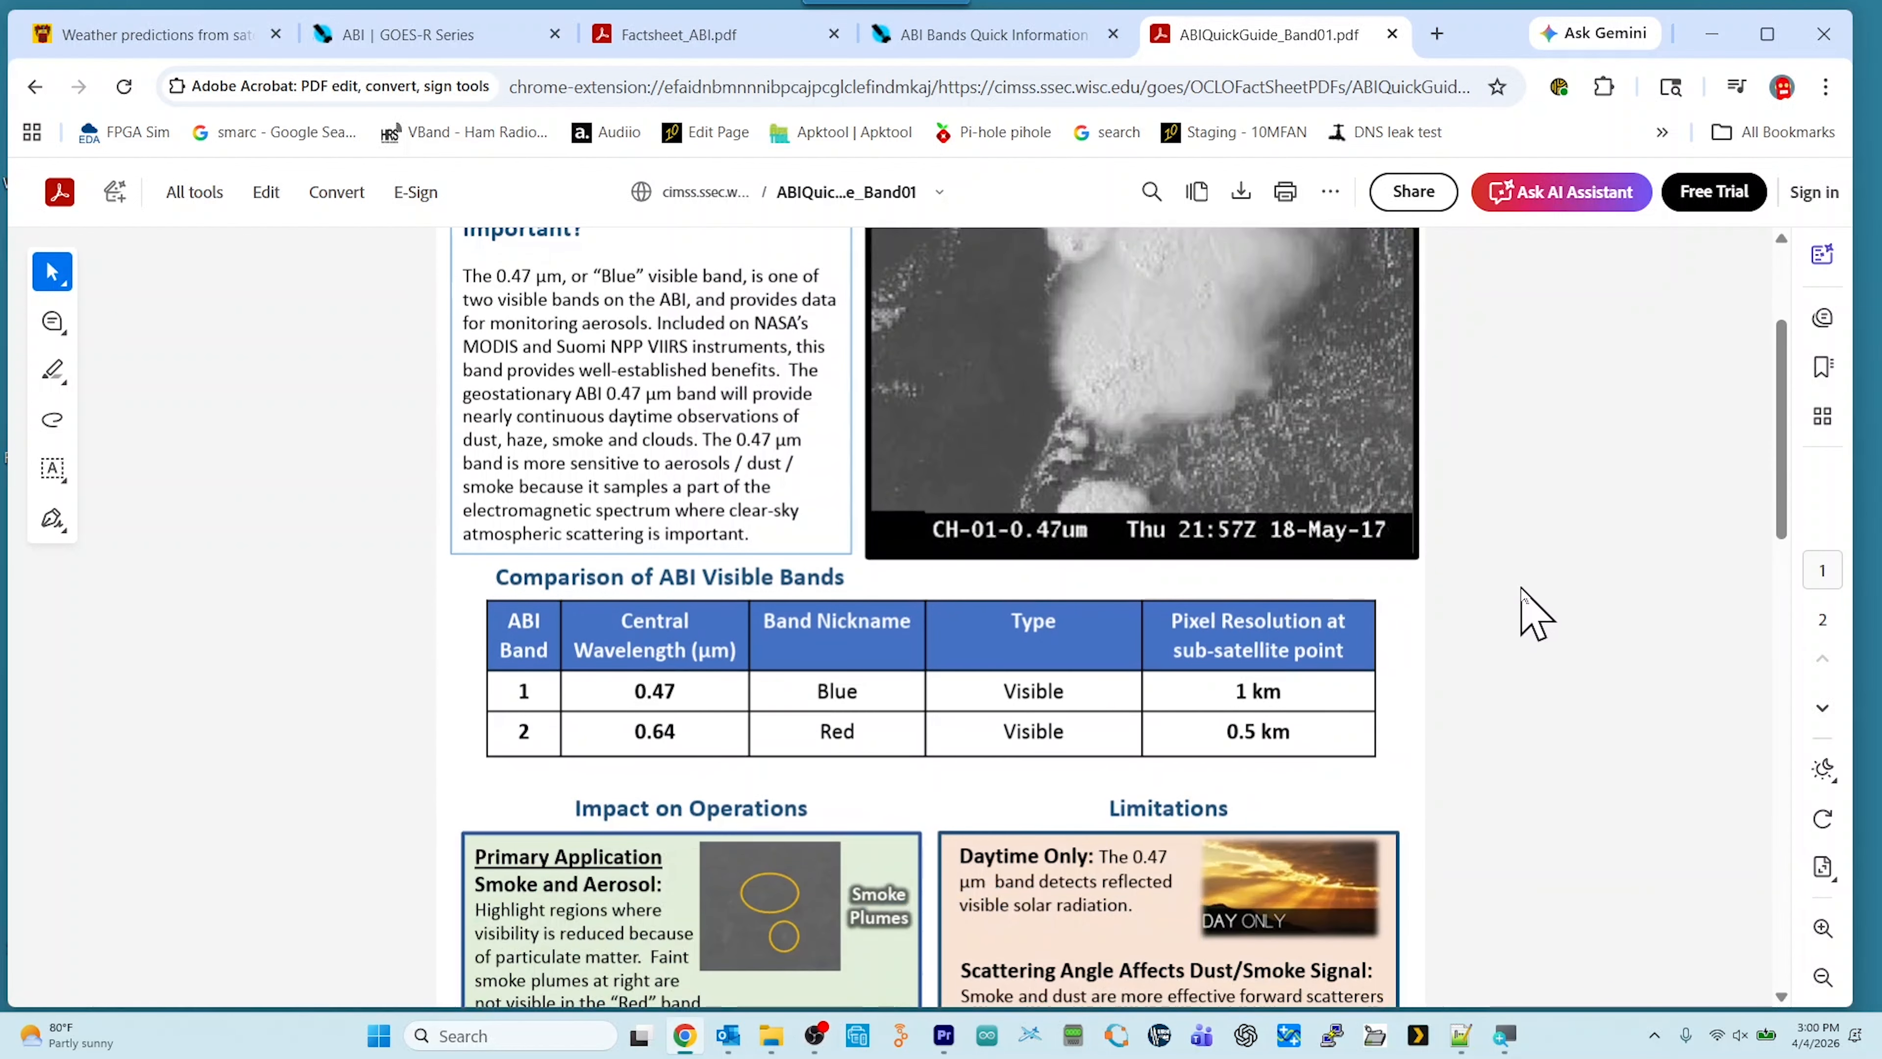
pyautogui.scroll(-5, 1521, 587)
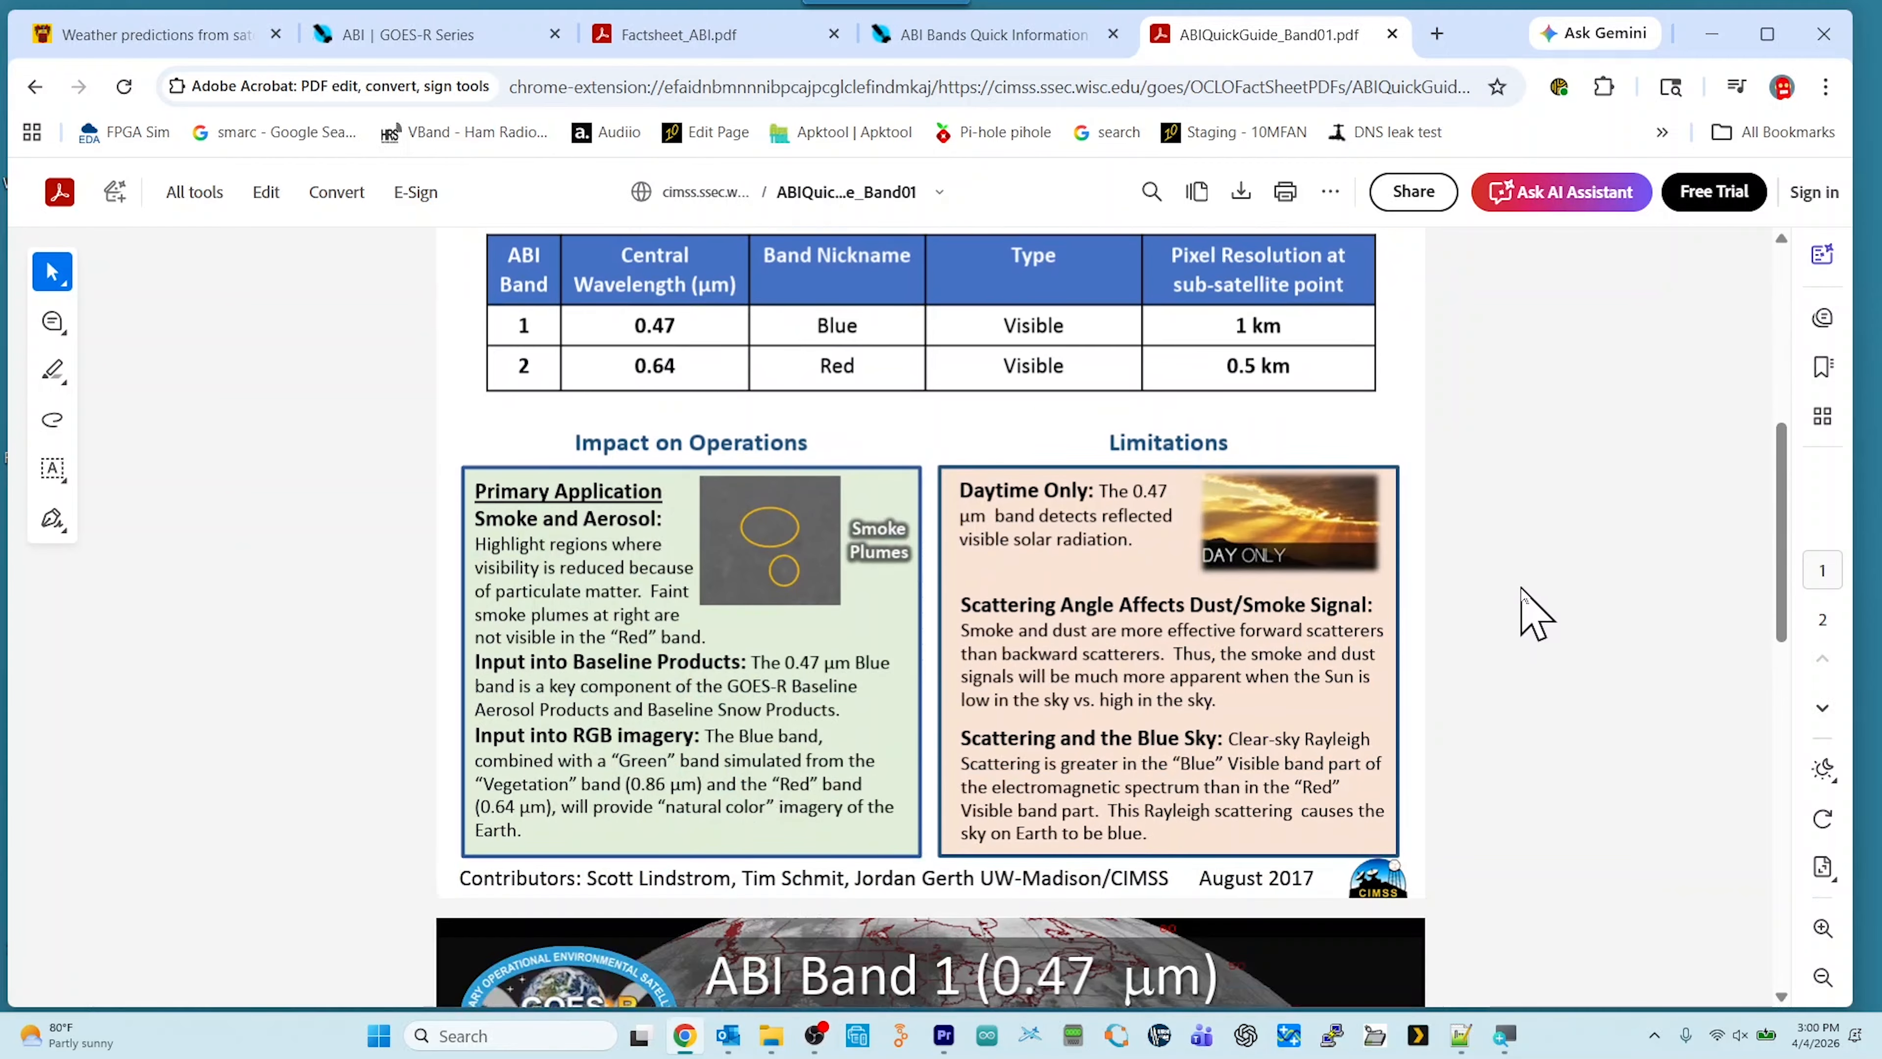
pyautogui.scroll(-3, 1532, 612)
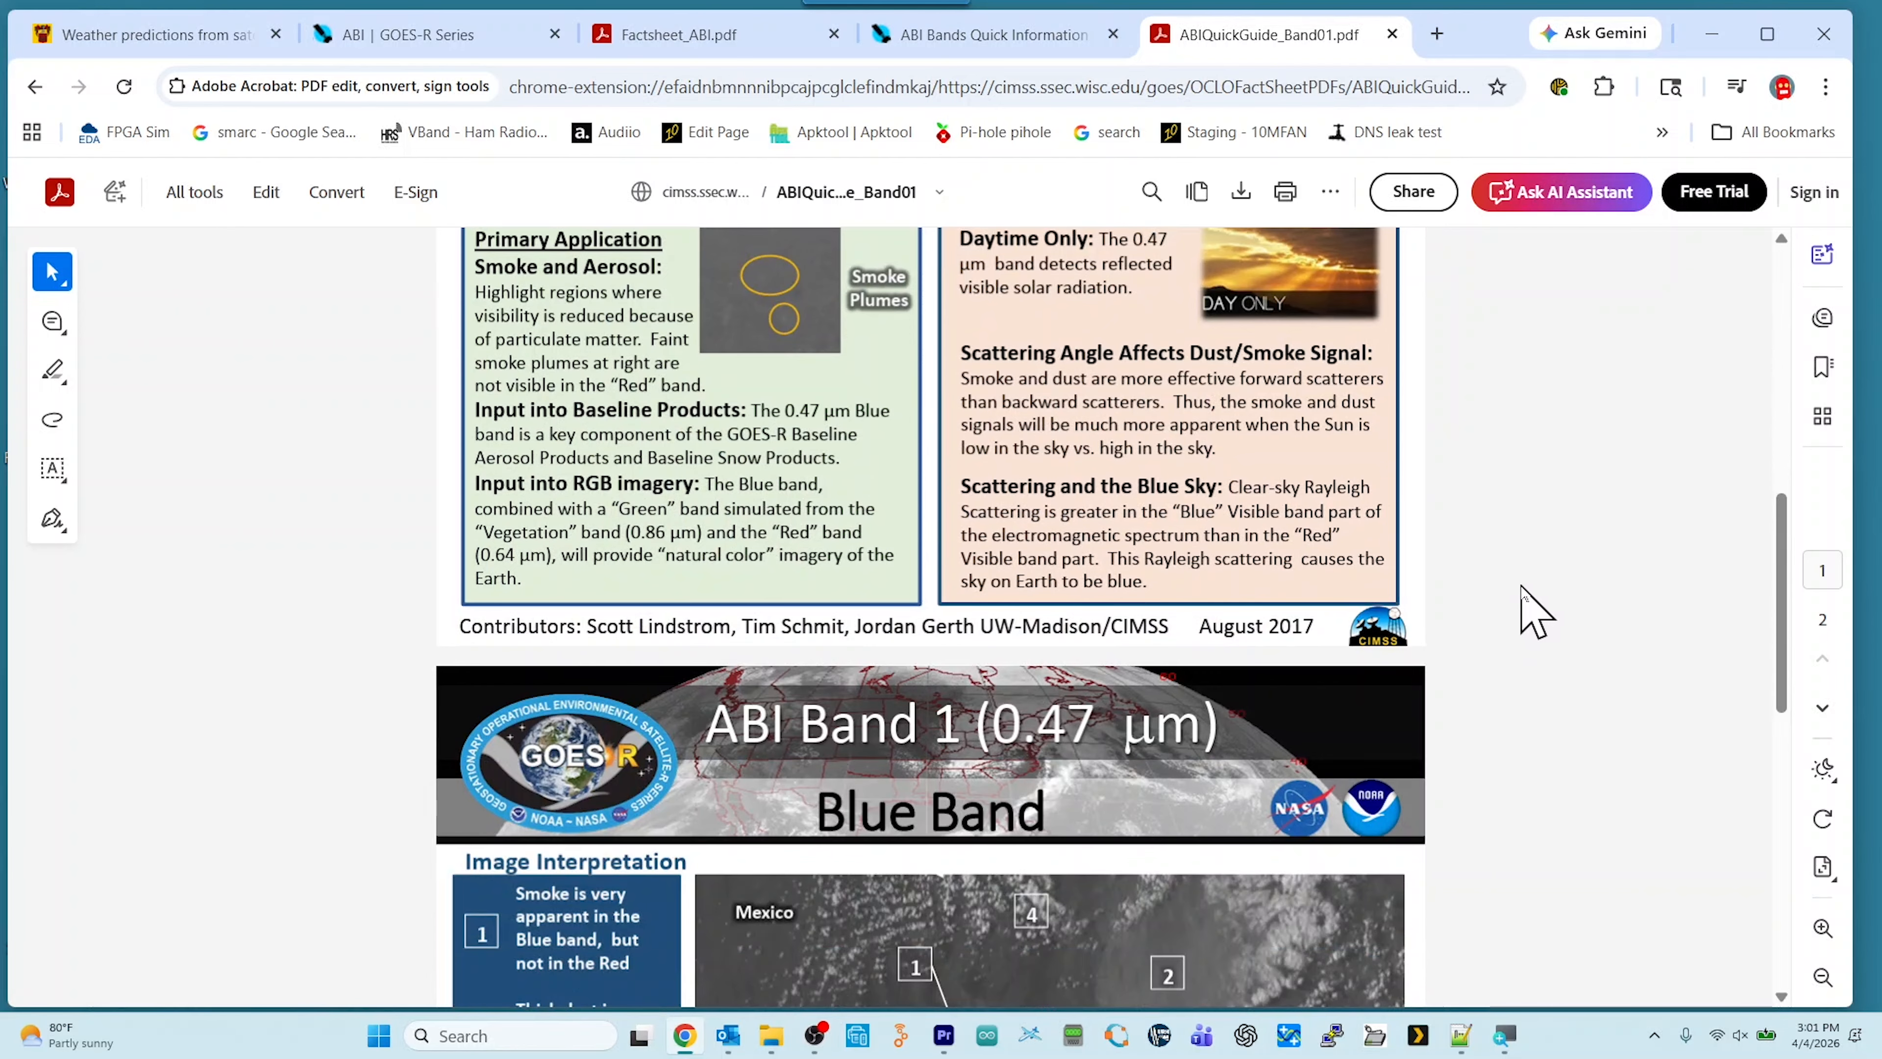
pyautogui.scroll(-2, 1532, 612)
pyautogui.scroll(-4, 1524, 610)
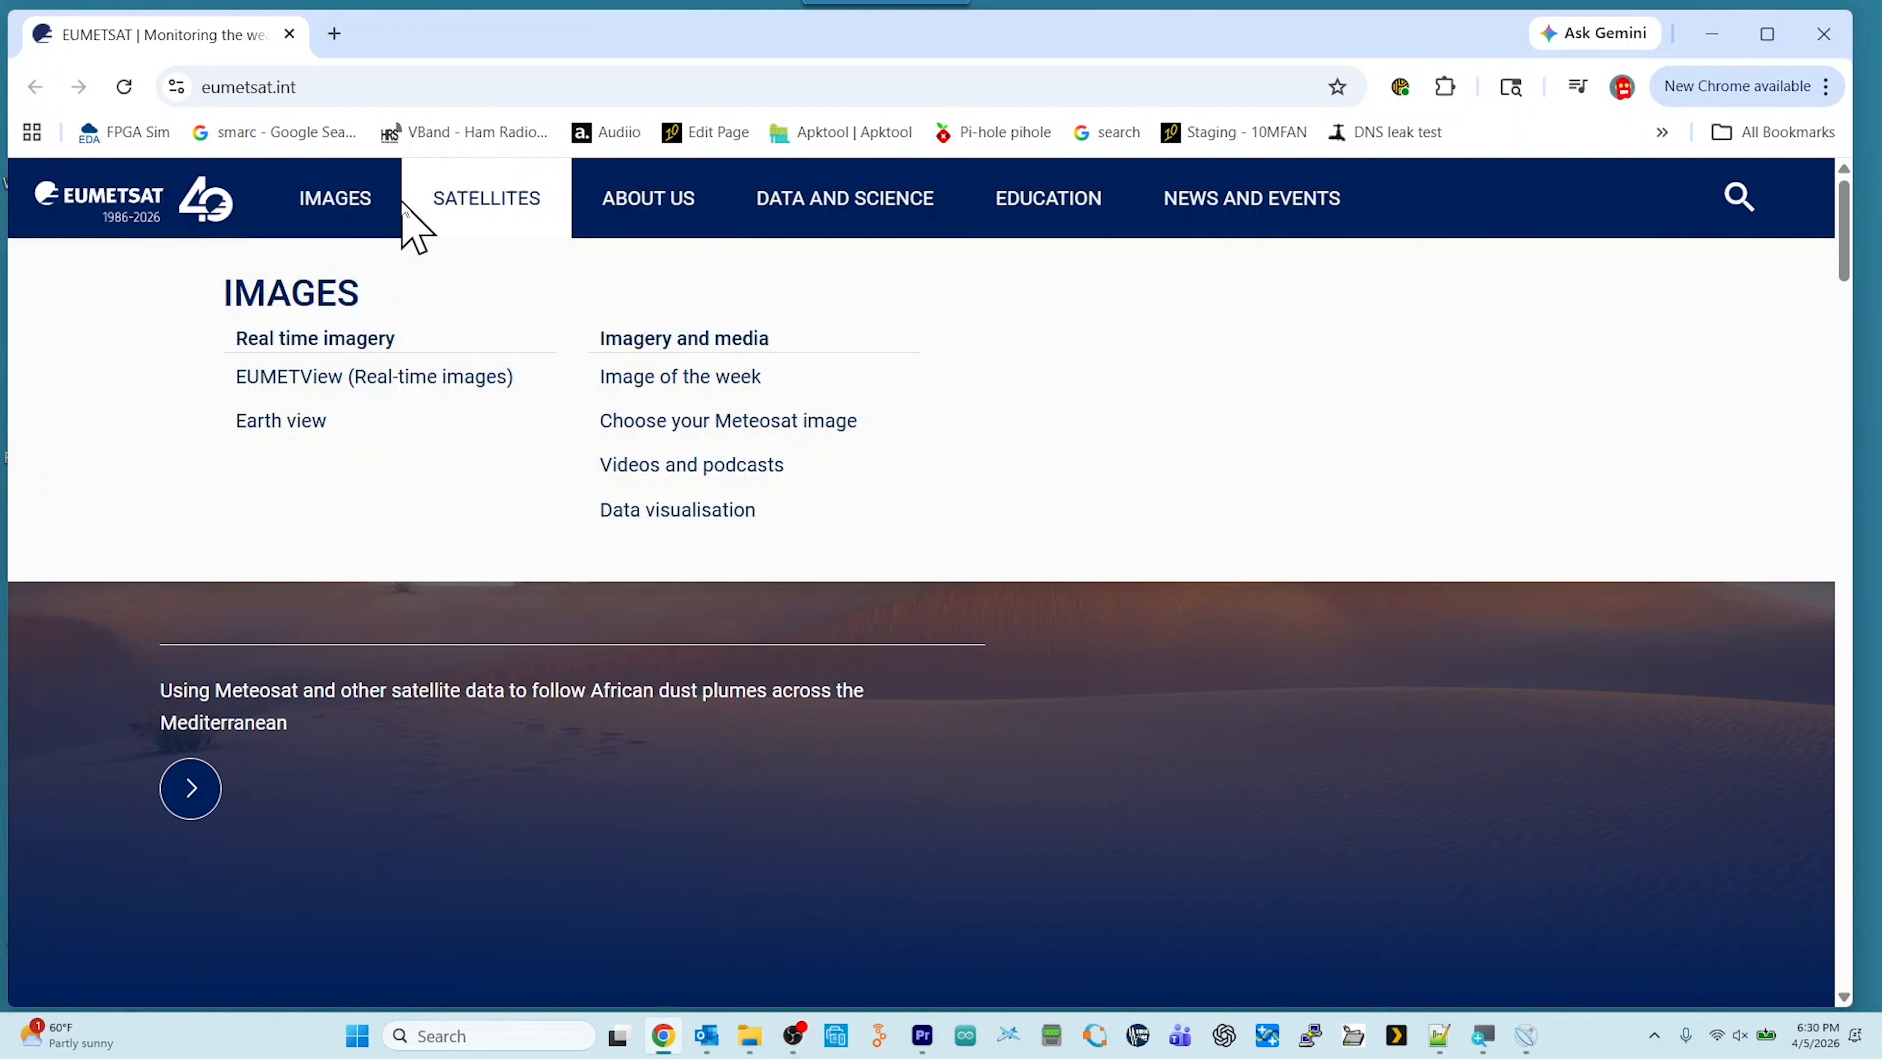
# Go from the EUMETSAT website to its User Portal and open the portal's login page.
pyautogui.moveTo(424, 201)
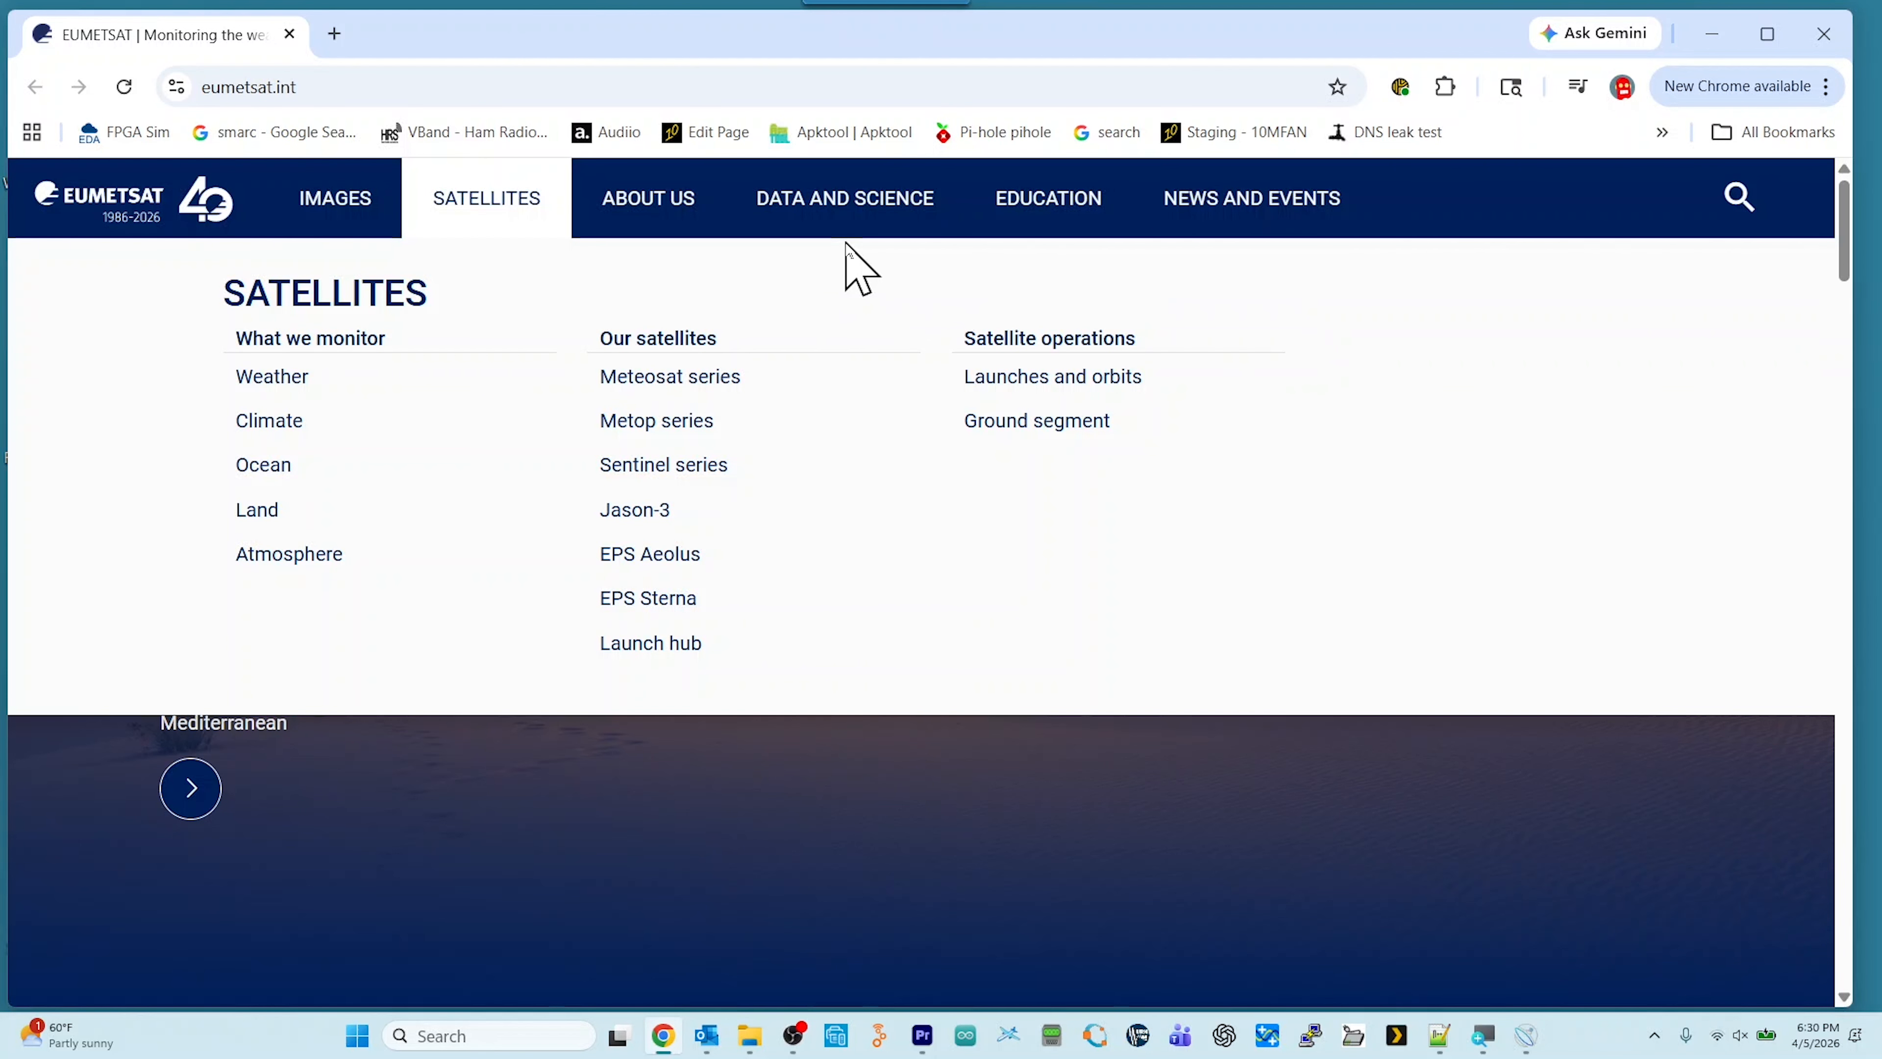
pyautogui.moveTo(854, 236)
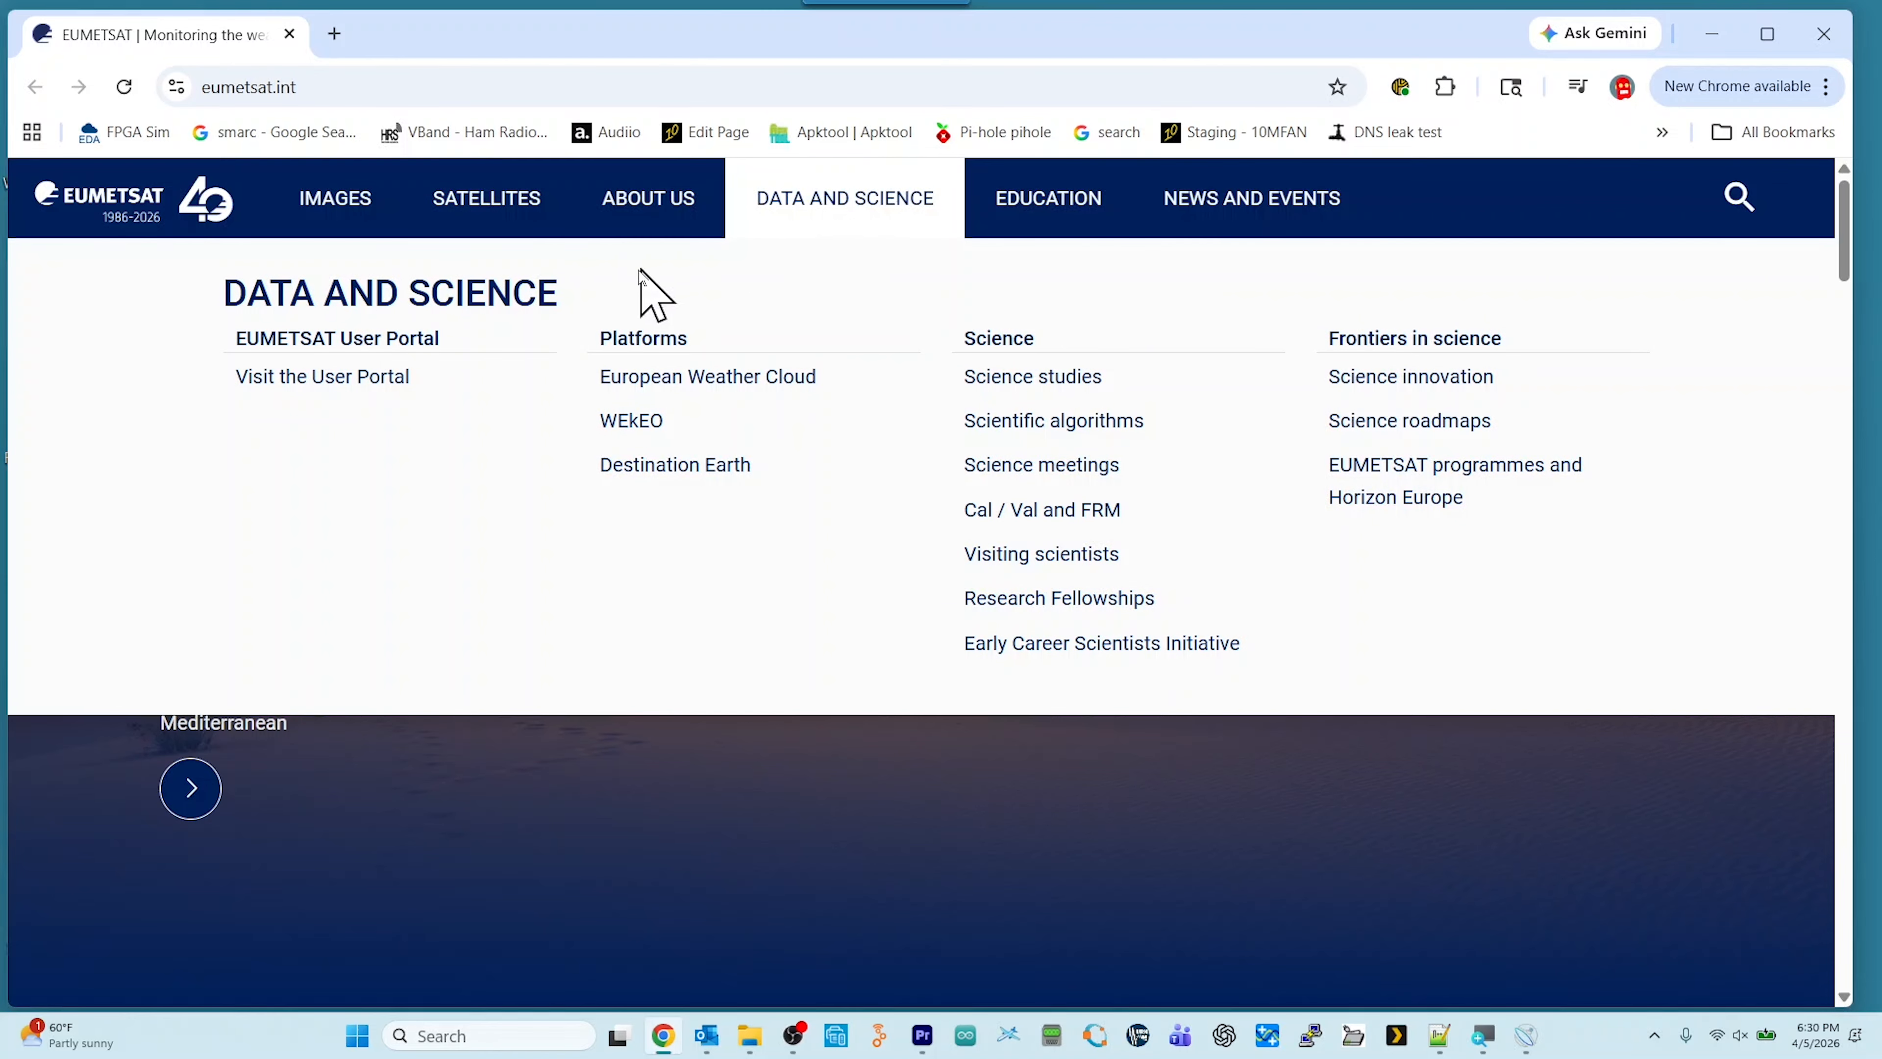
pyautogui.click(350, 389)
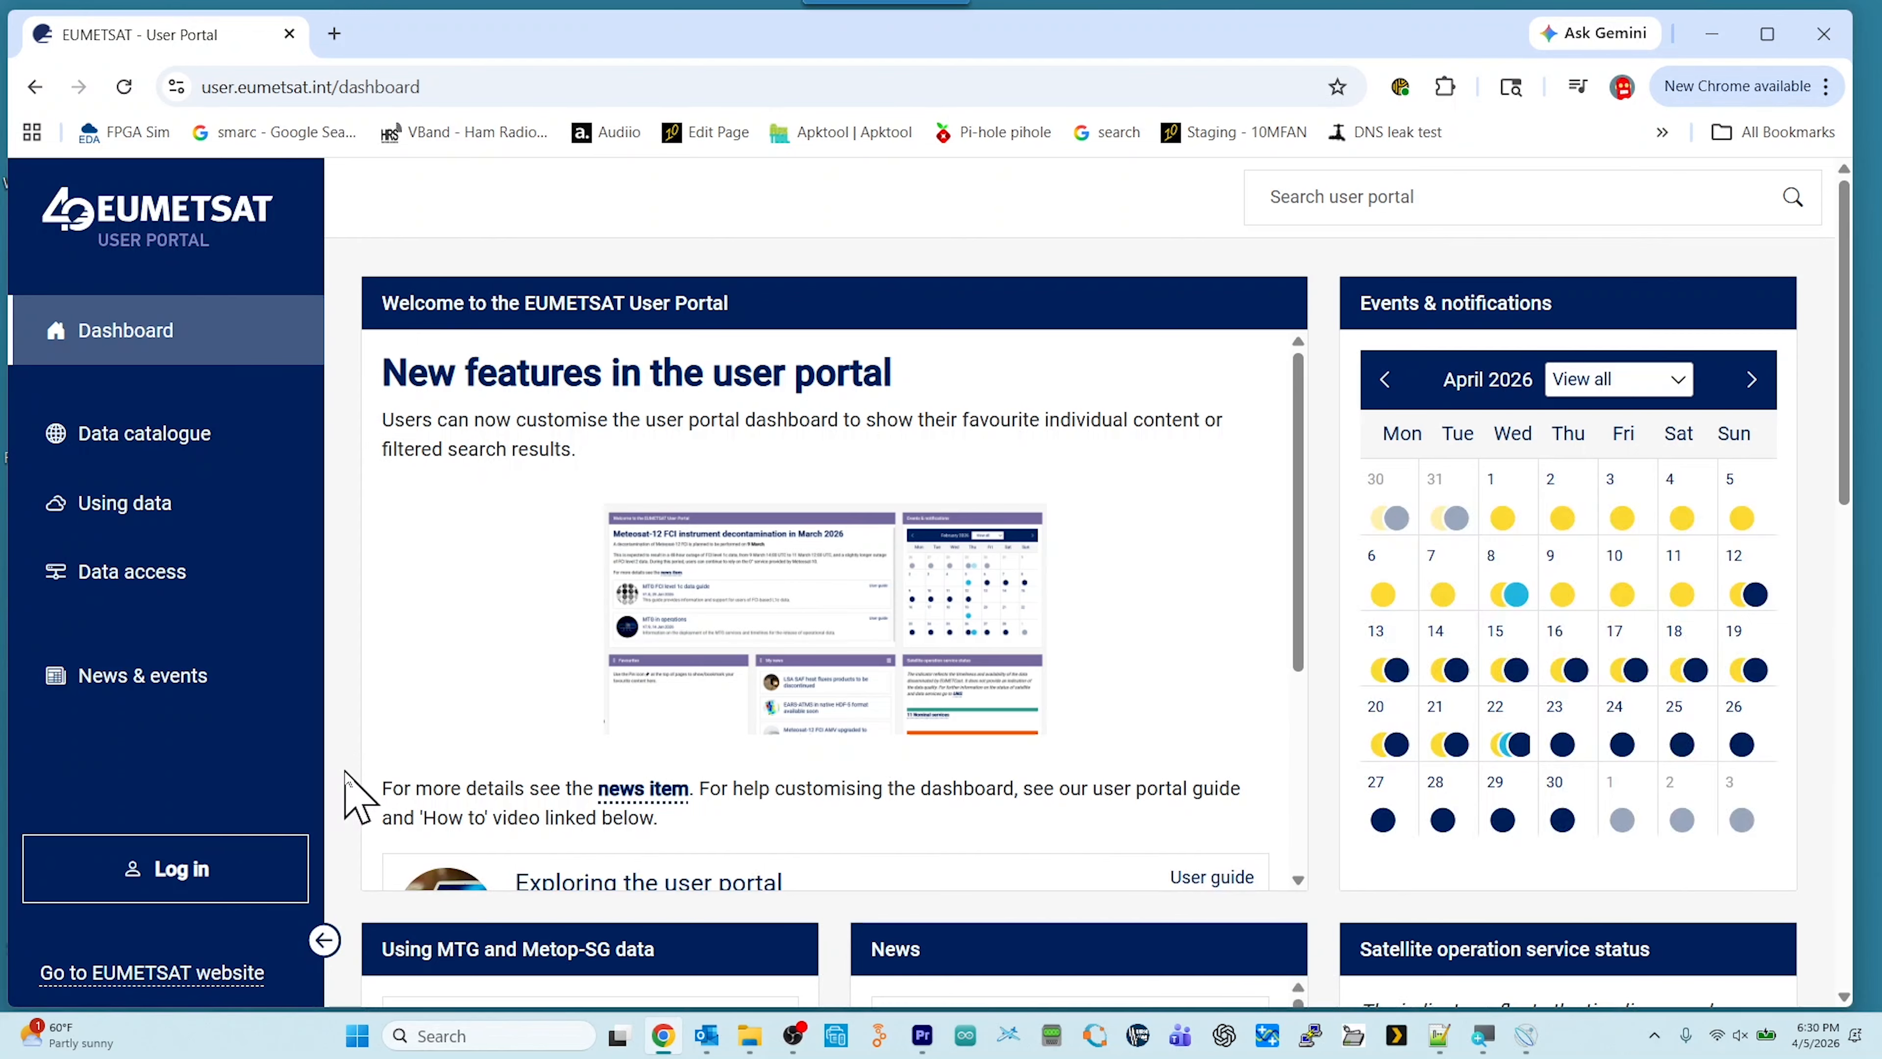
pyautogui.click(192, 875)
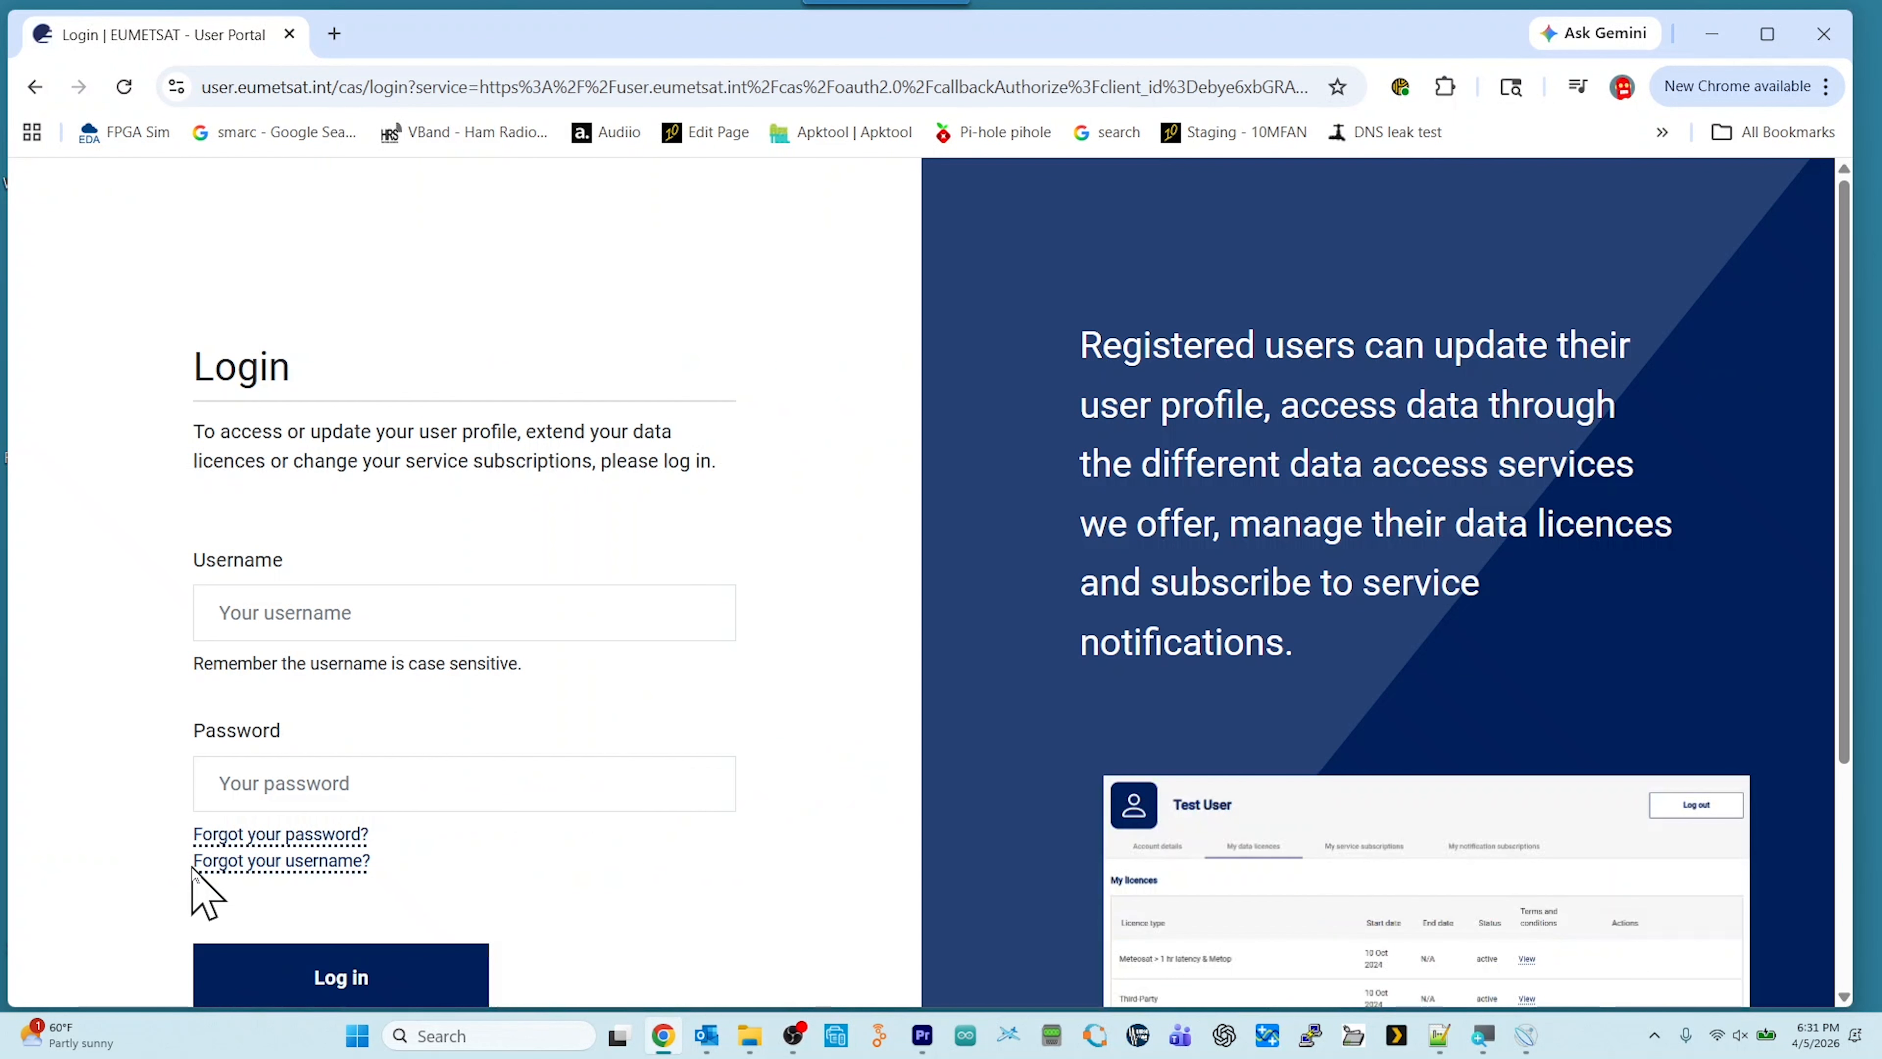
pyautogui.scroll(-3, 563, 860)
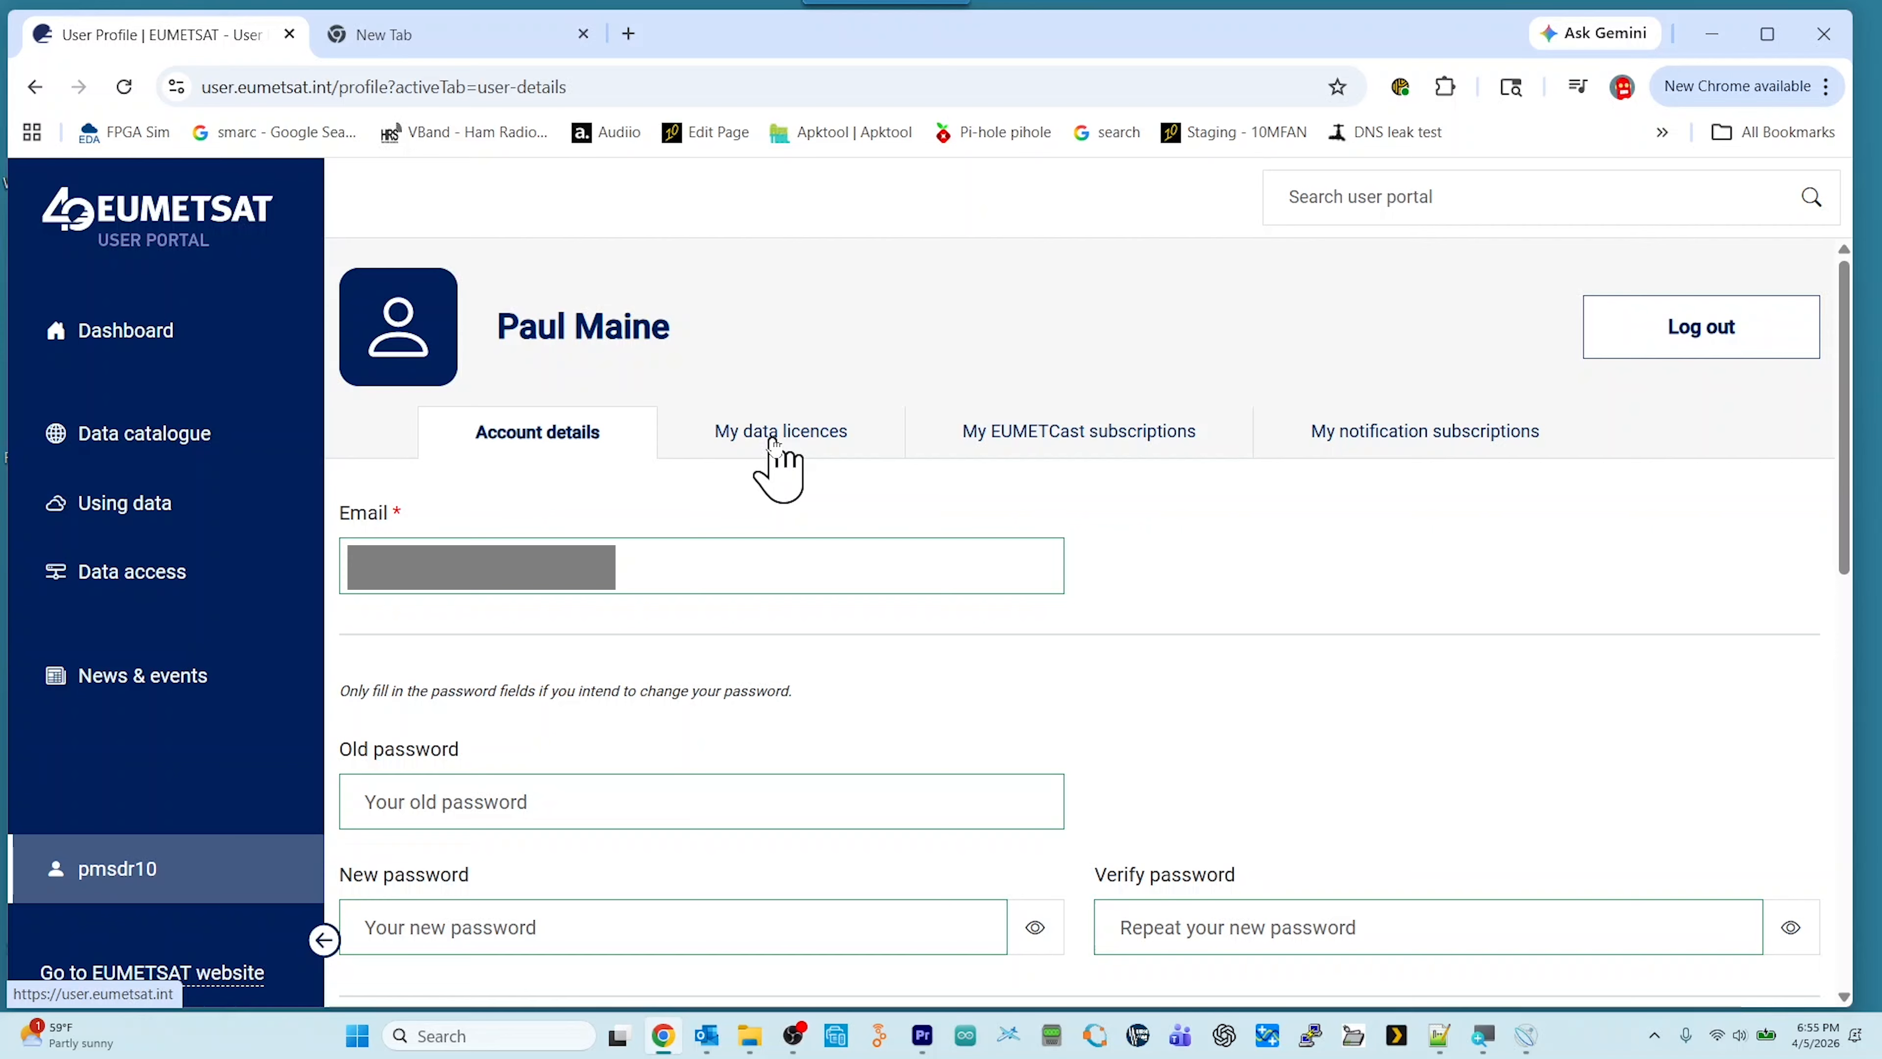
# Review the account's data licences in the user profile, including the Meteosat licence types and their status.
pyautogui.click(826, 437)
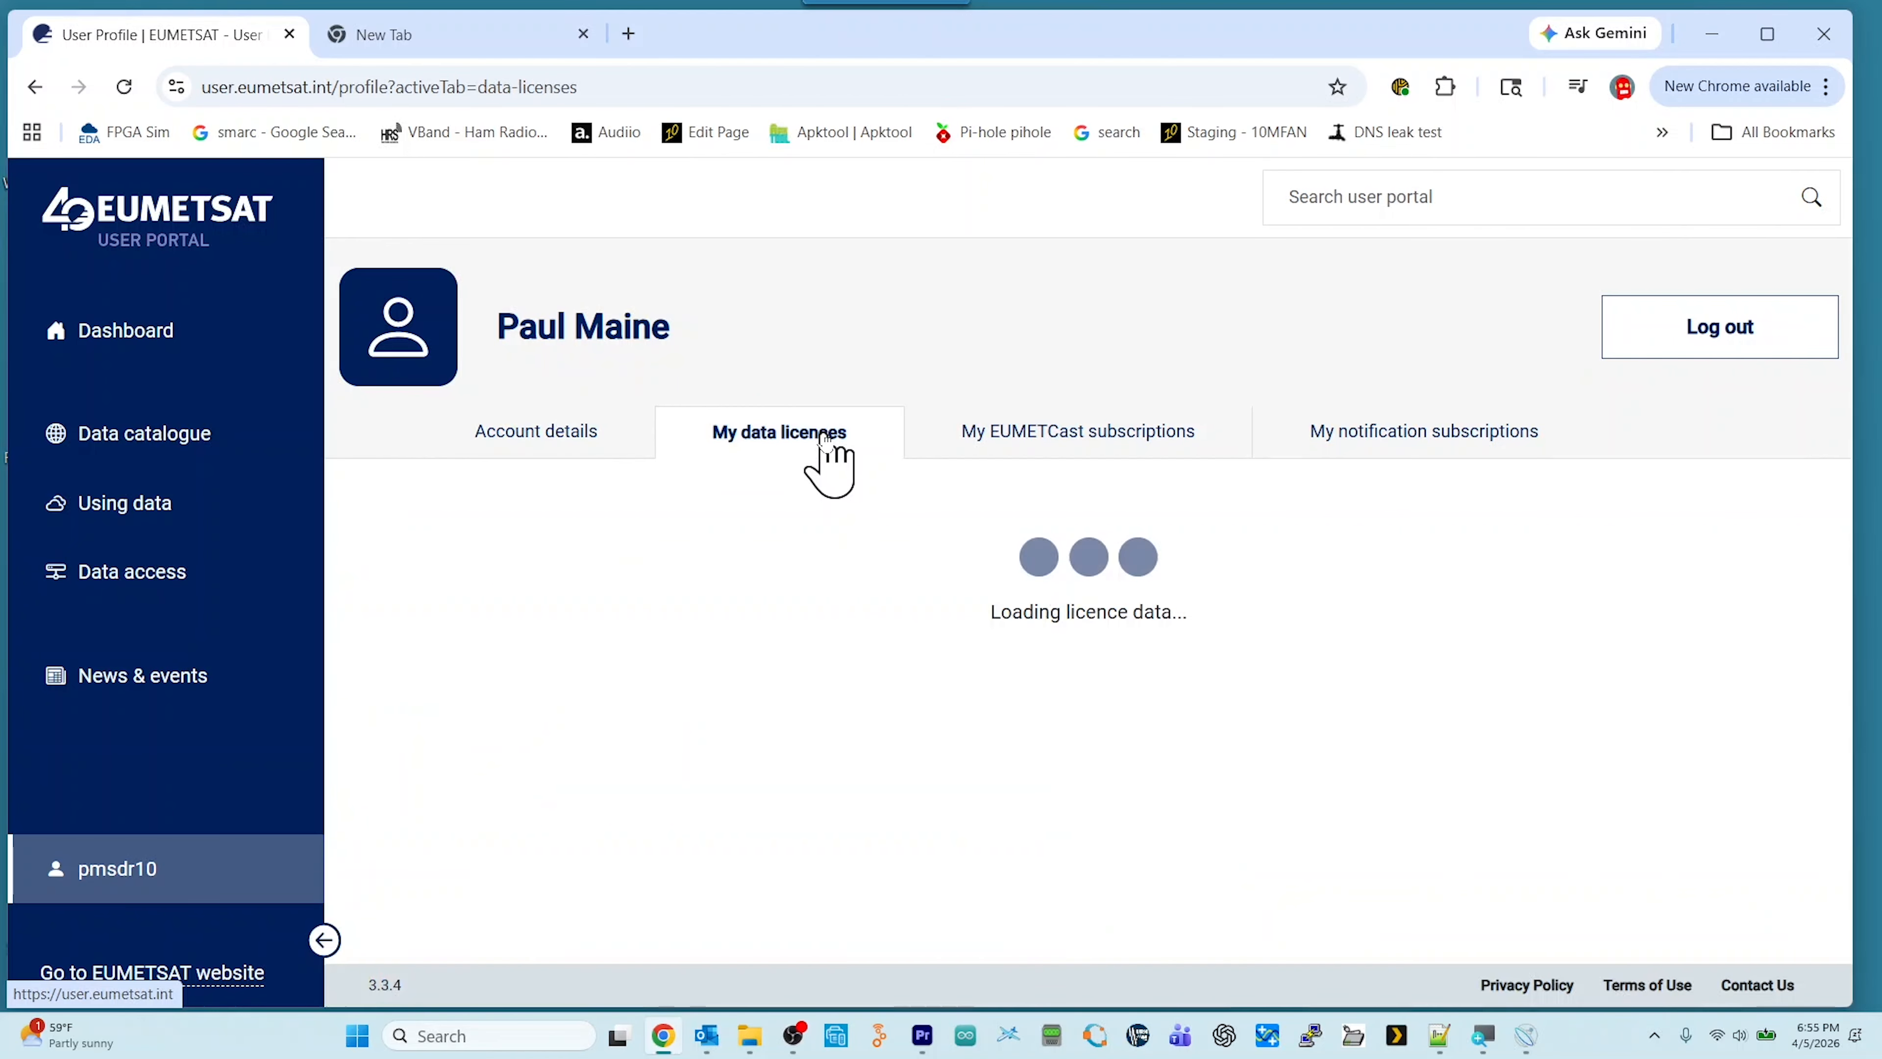
pyautogui.scroll(-2, 823, 489)
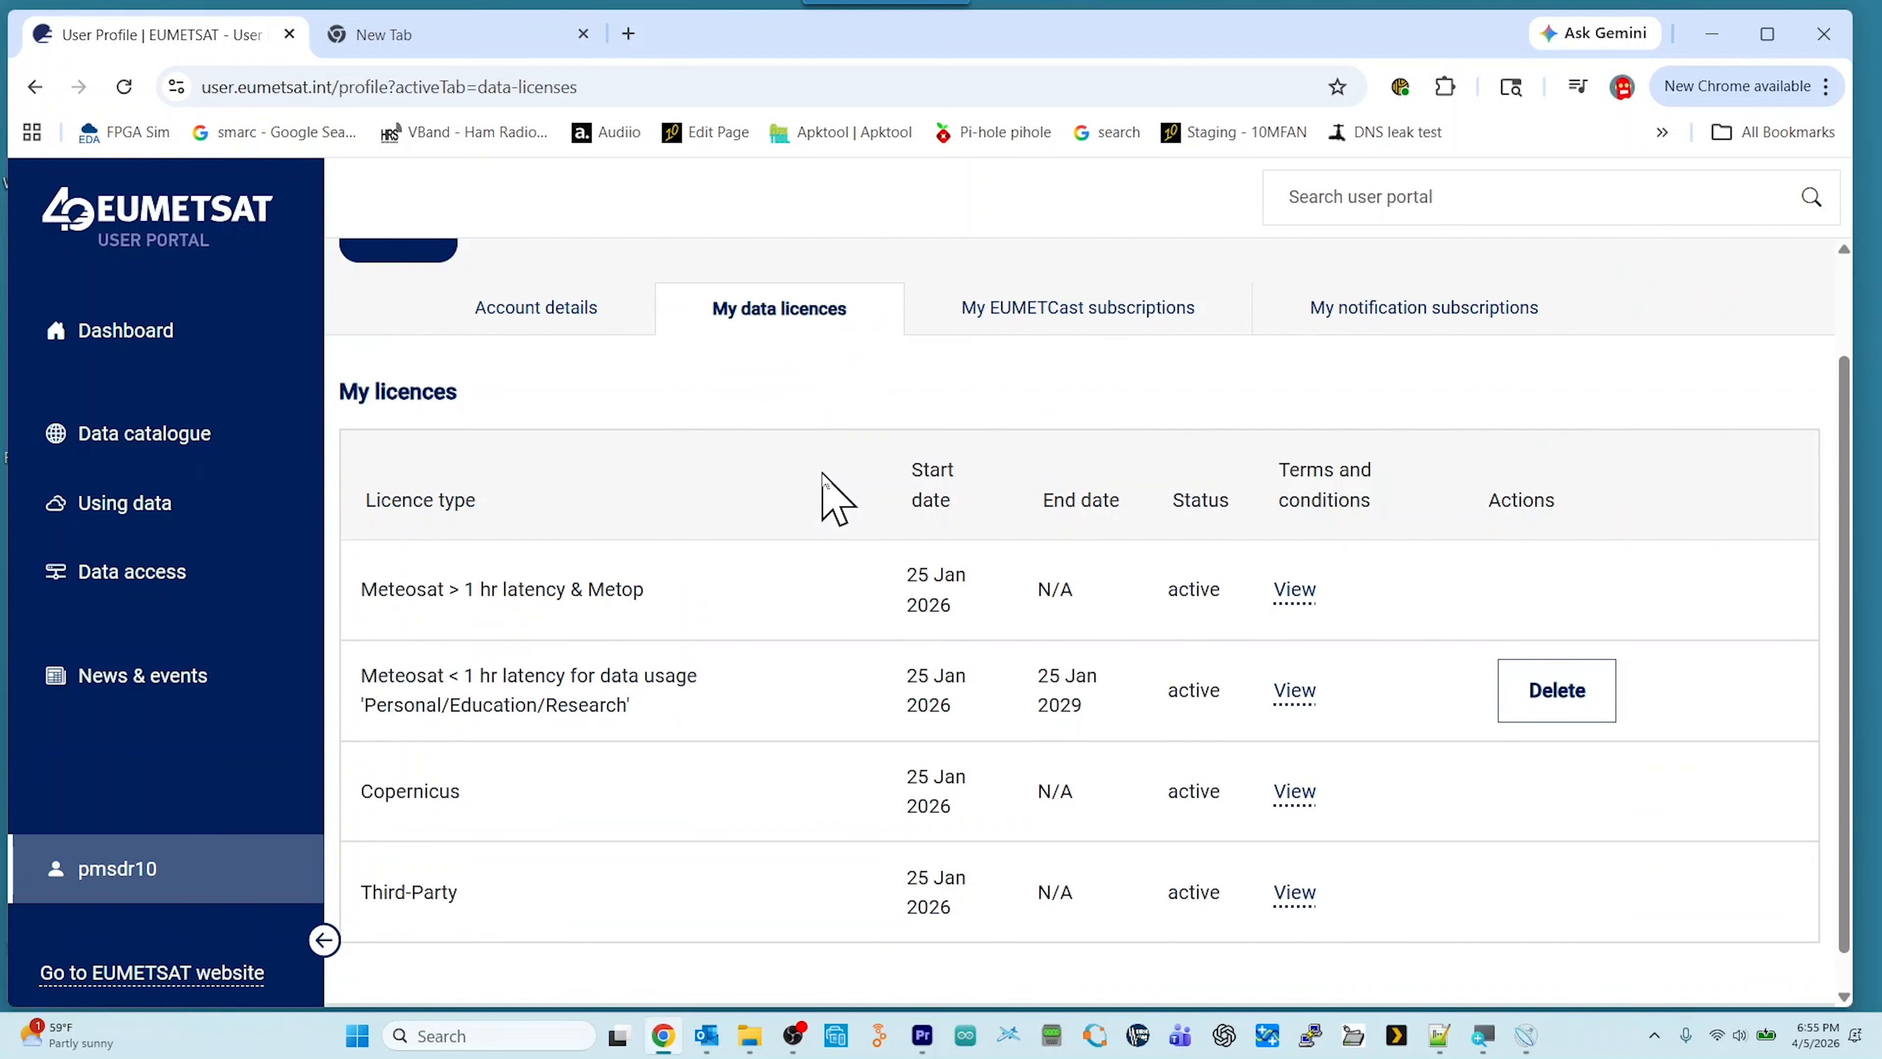
pyautogui.scroll(-1, 837, 500)
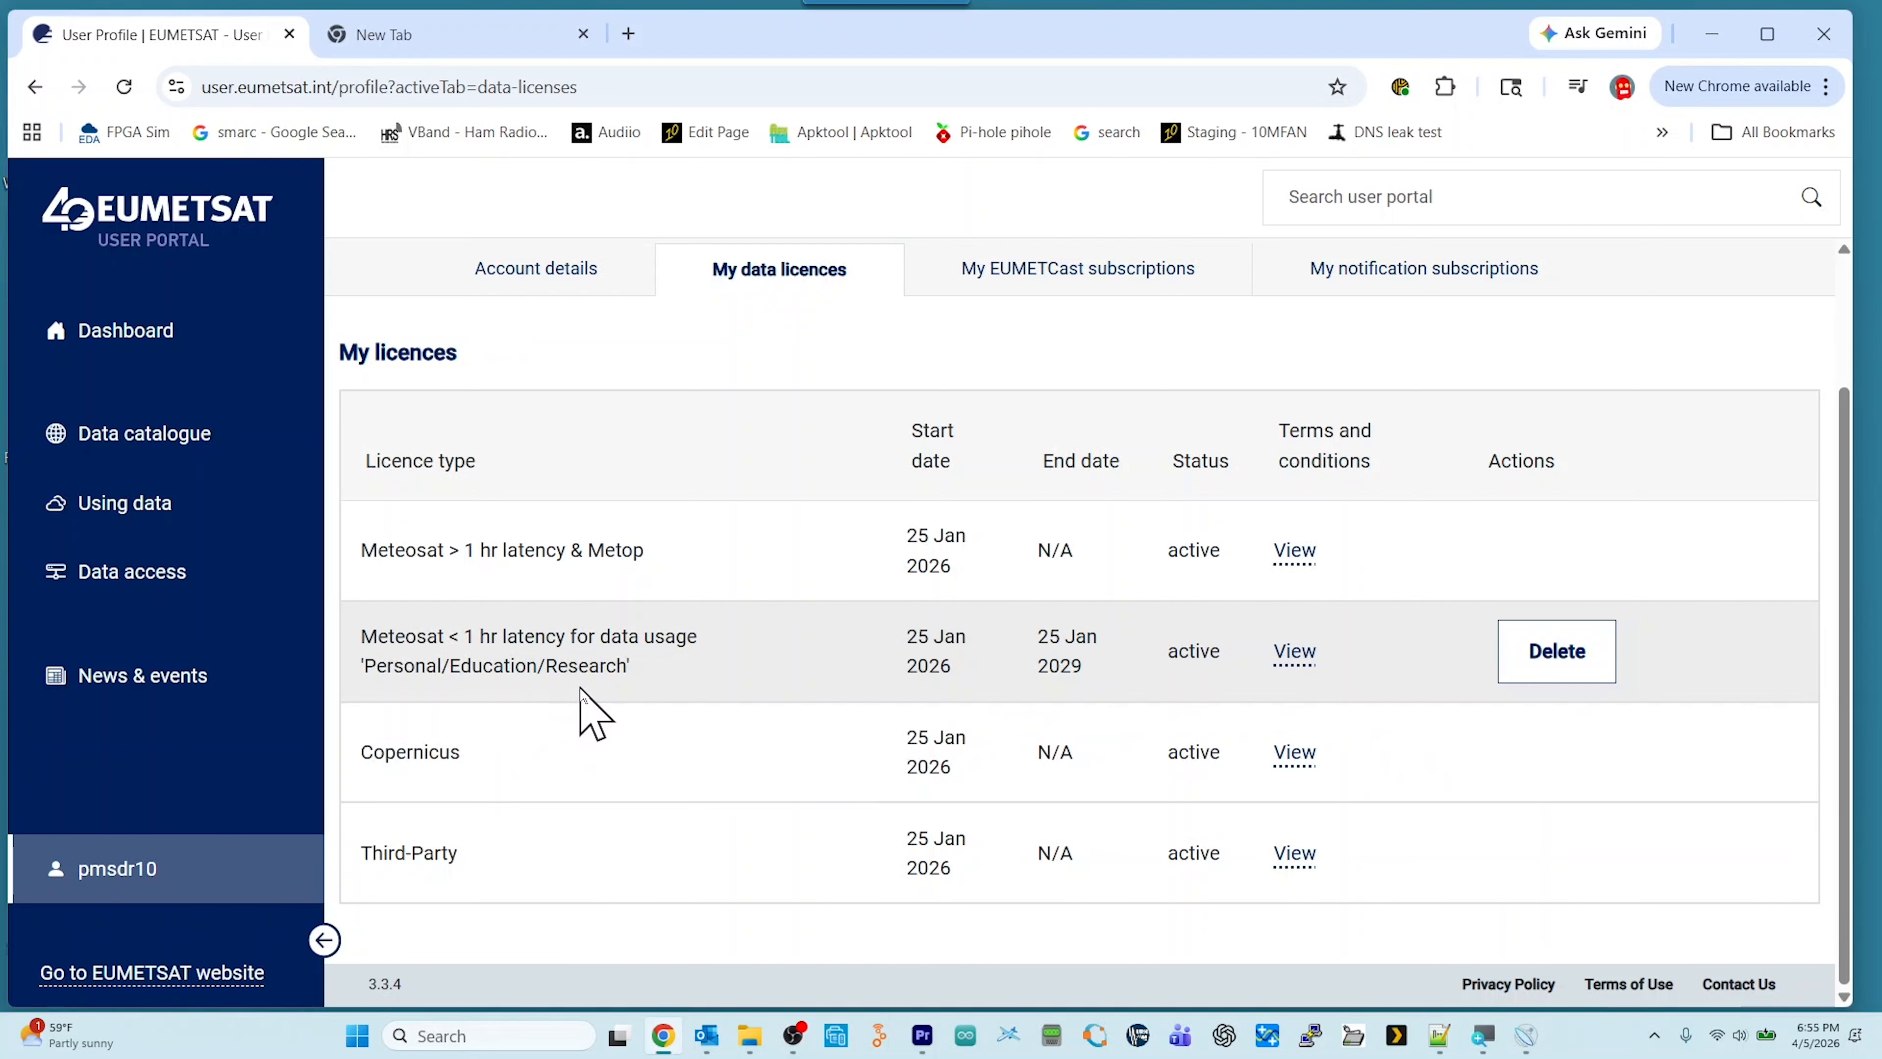
pyautogui.moveTo(449, 87); pyautogui.dragTo(212, 96)
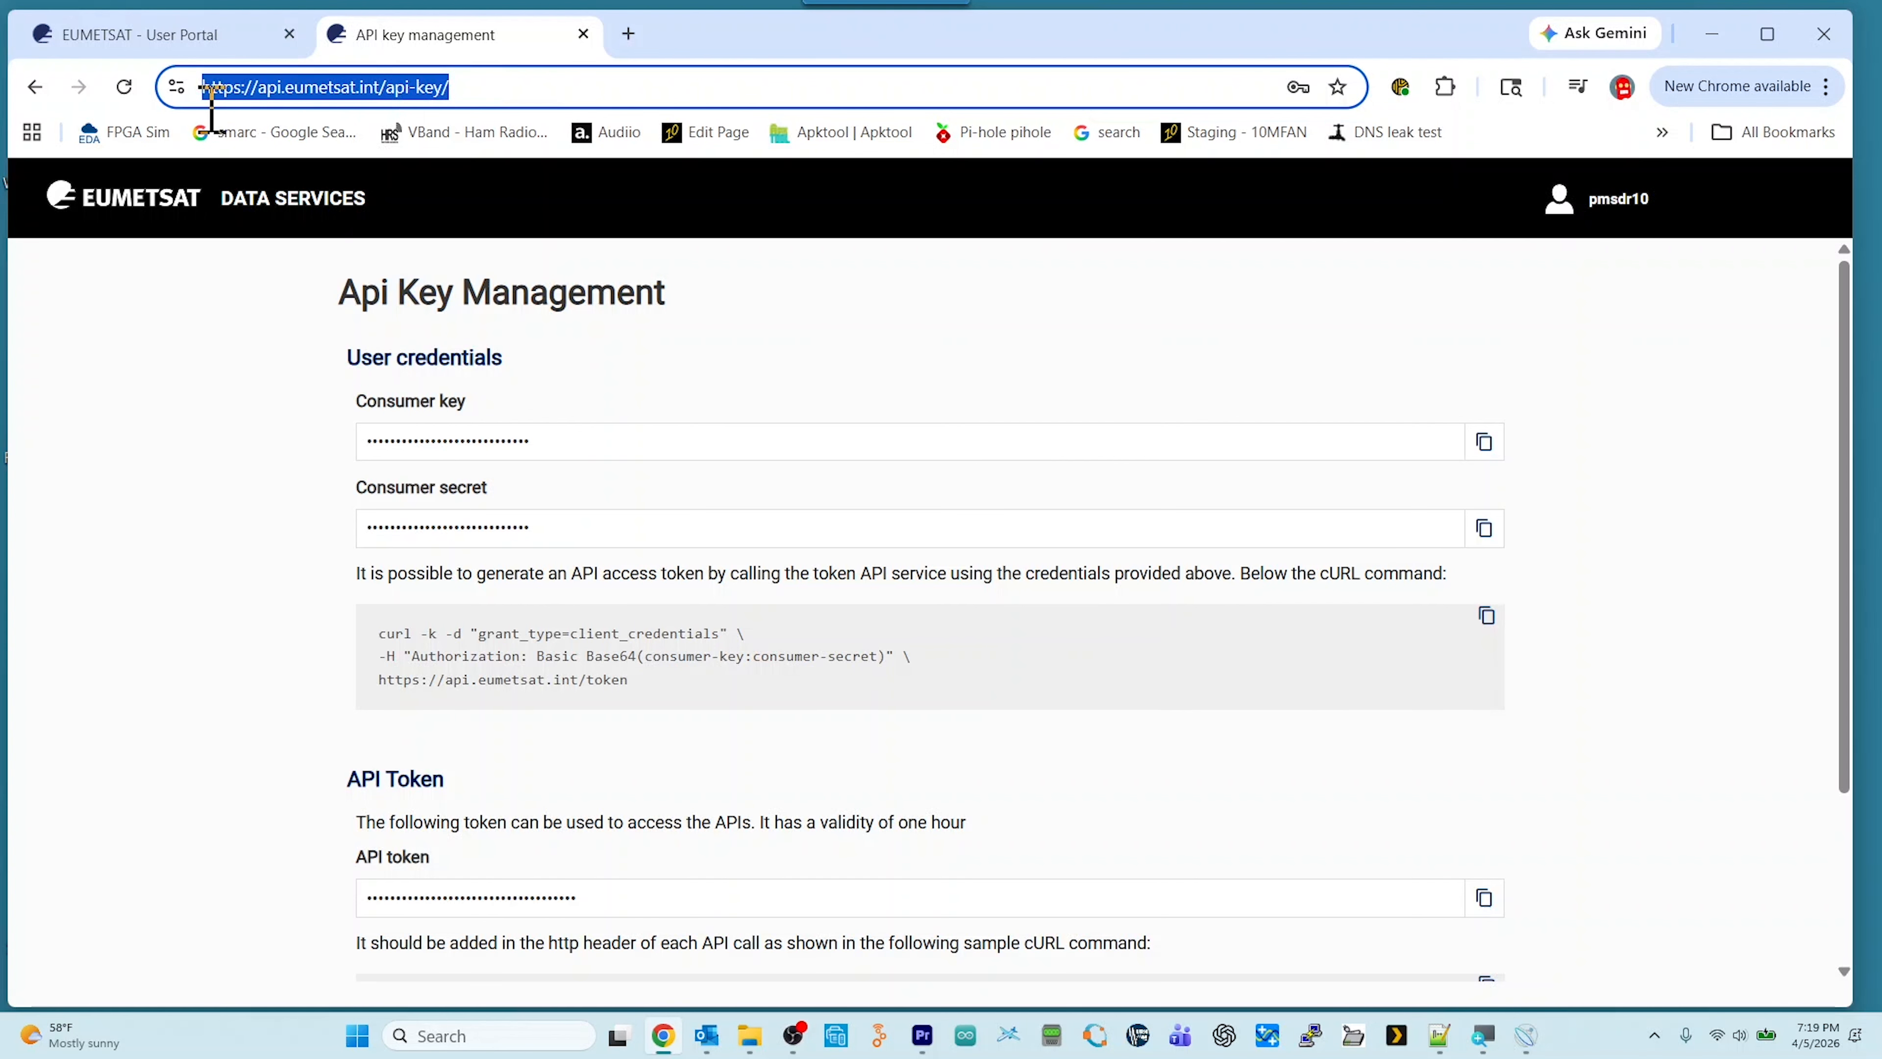
pyautogui.click(534, 87)
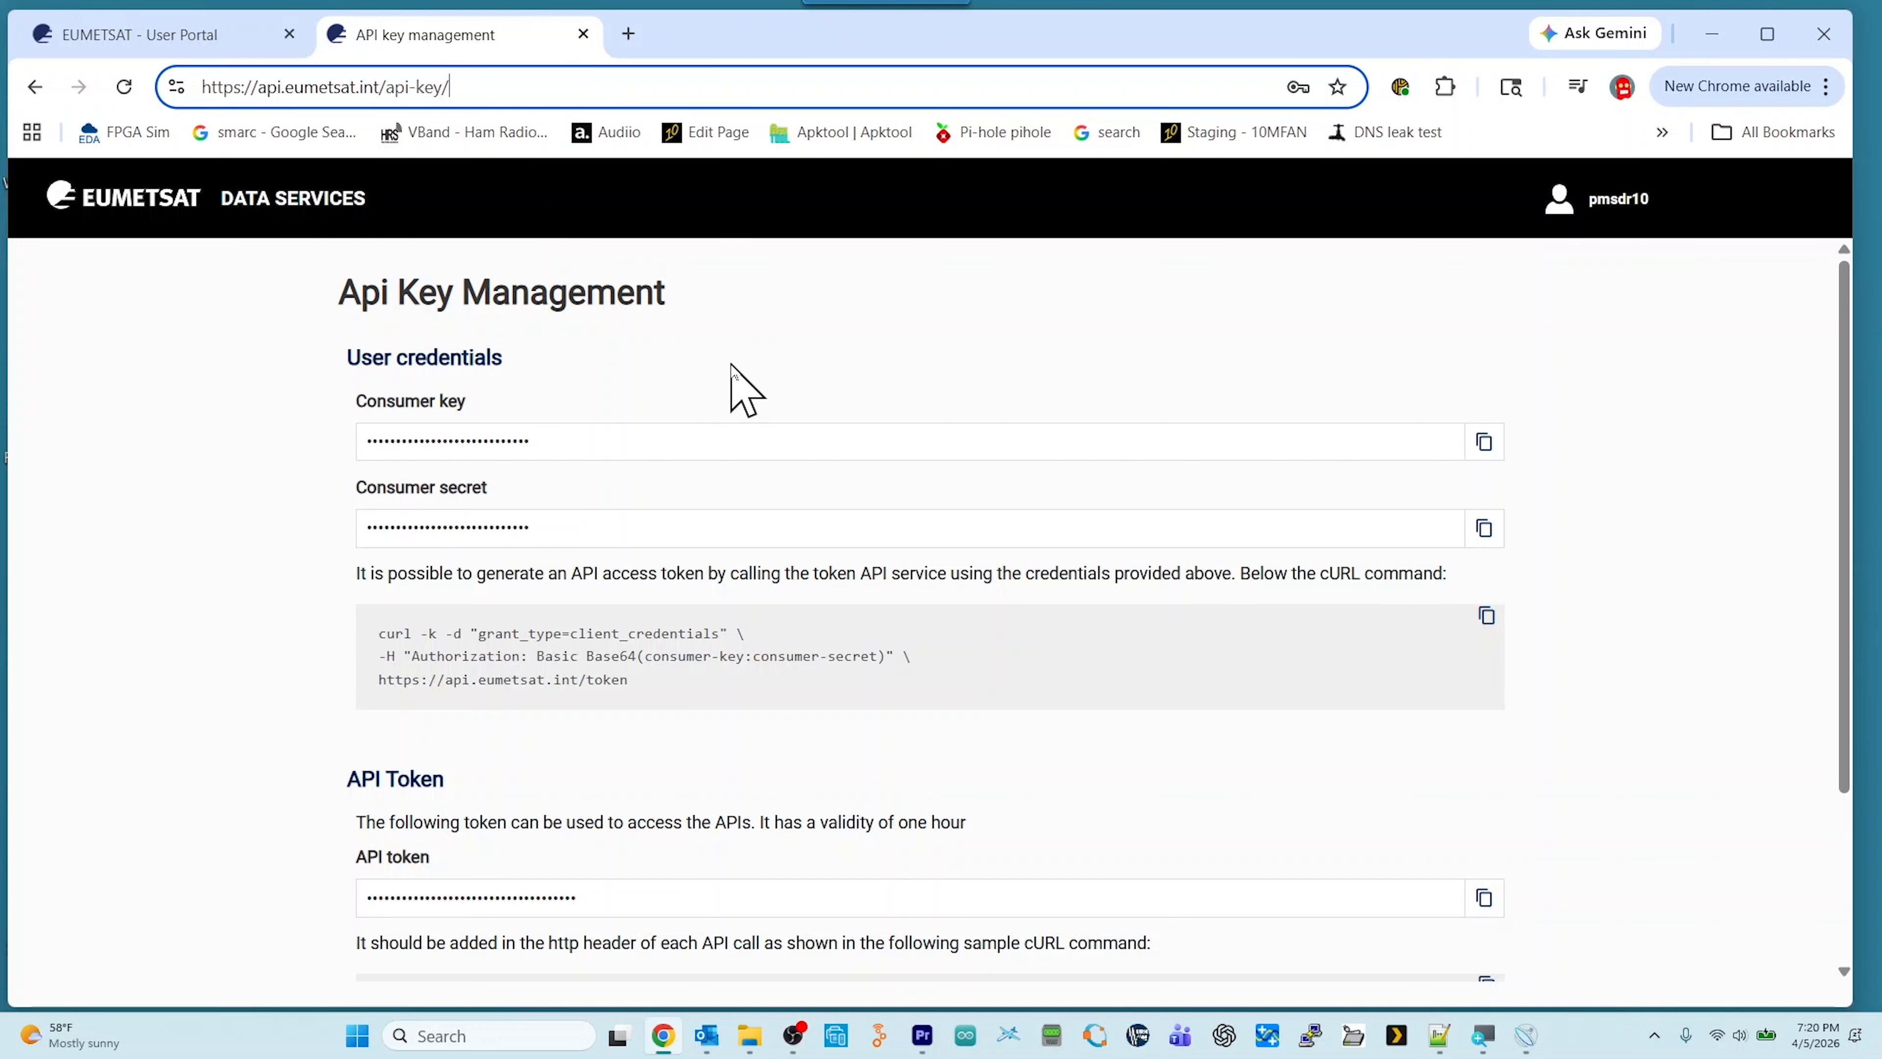
pyautogui.click(726, 442)
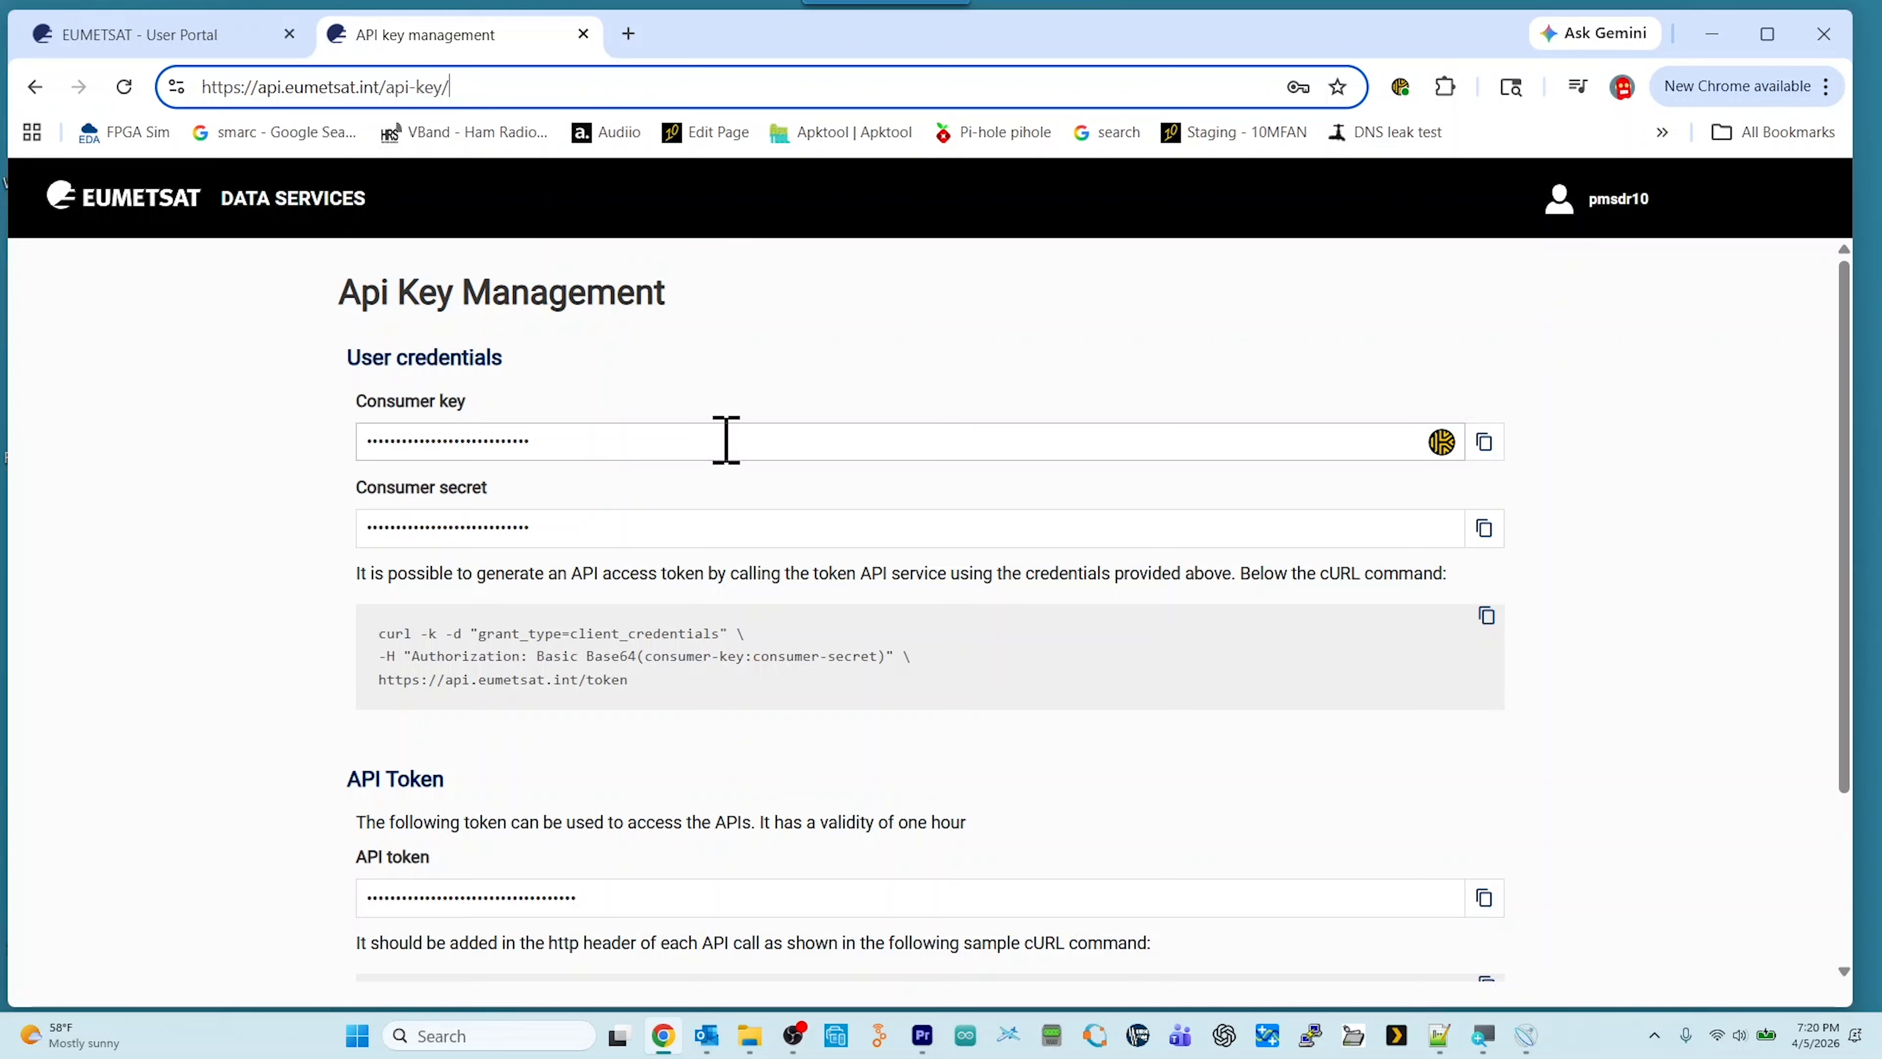
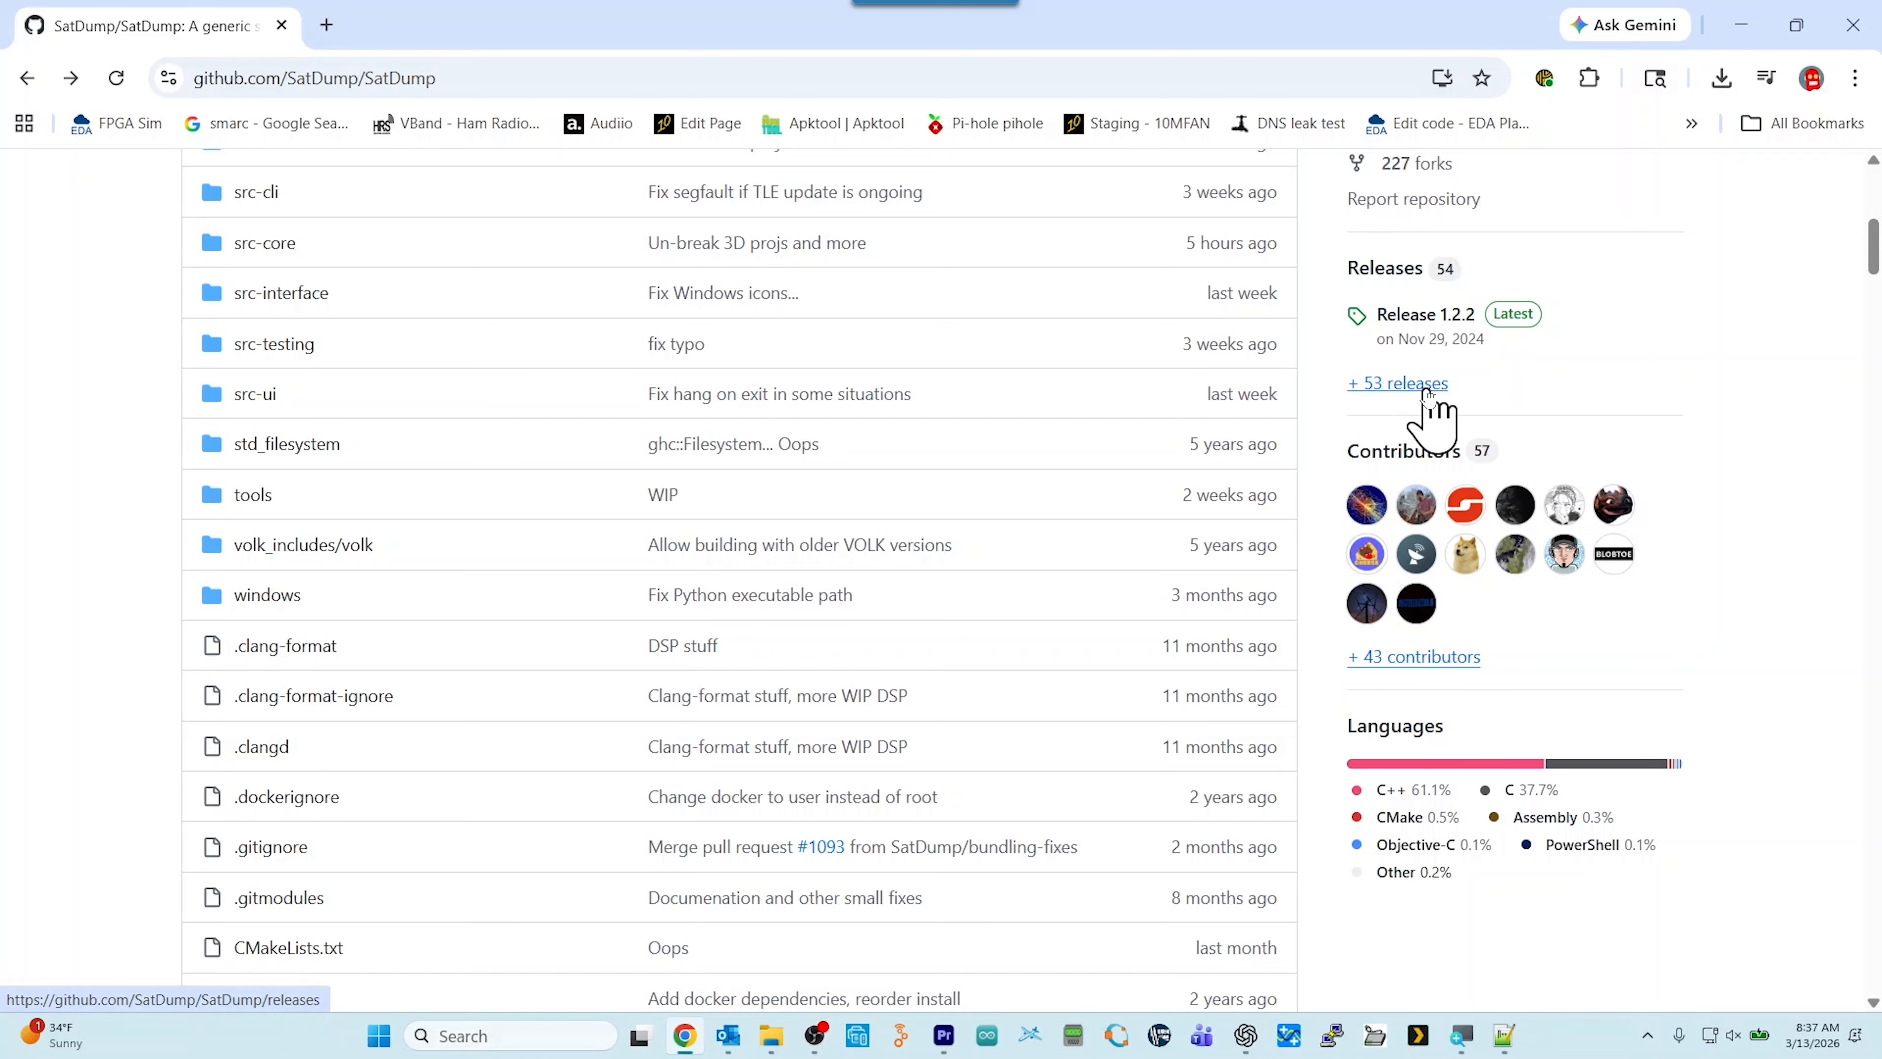
# Open the Nightly Builds pre-release from the SatDump repository's releases on GitHub.
pyautogui.click(1427, 386)
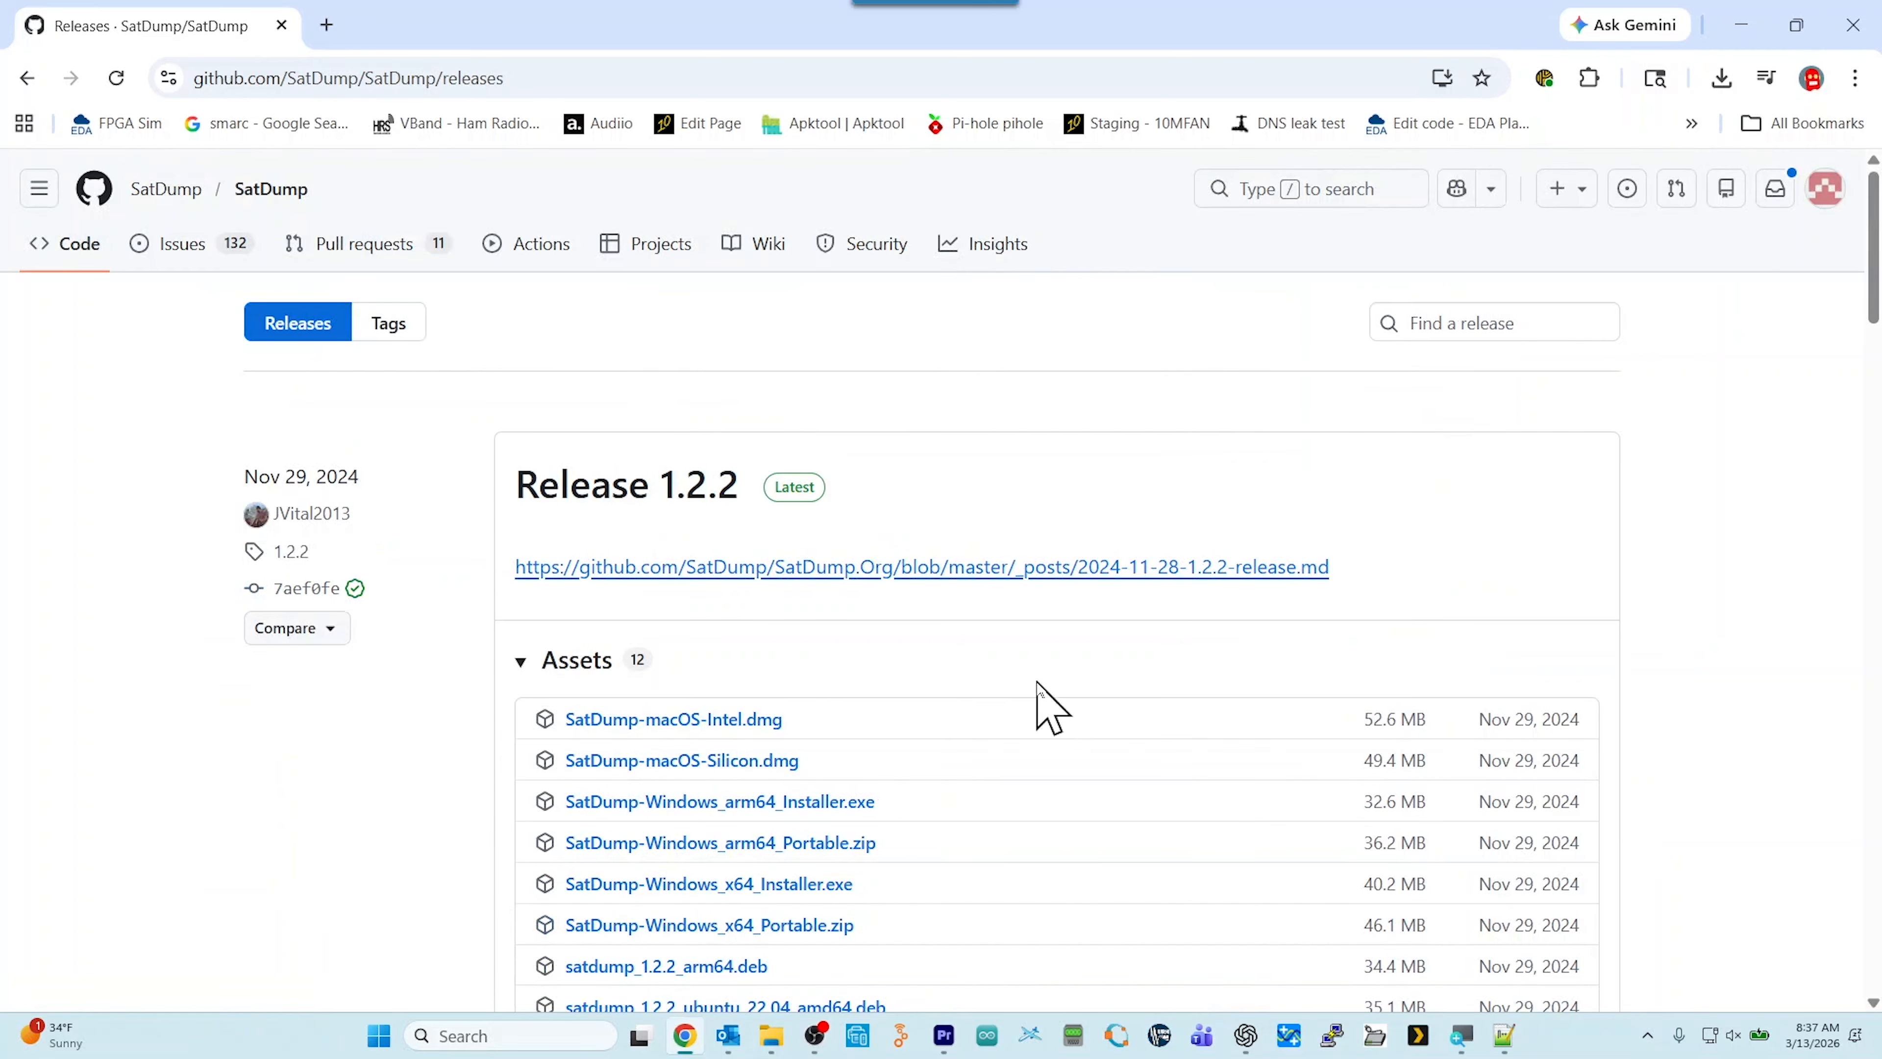
pyautogui.scroll(-10, 1050, 708)
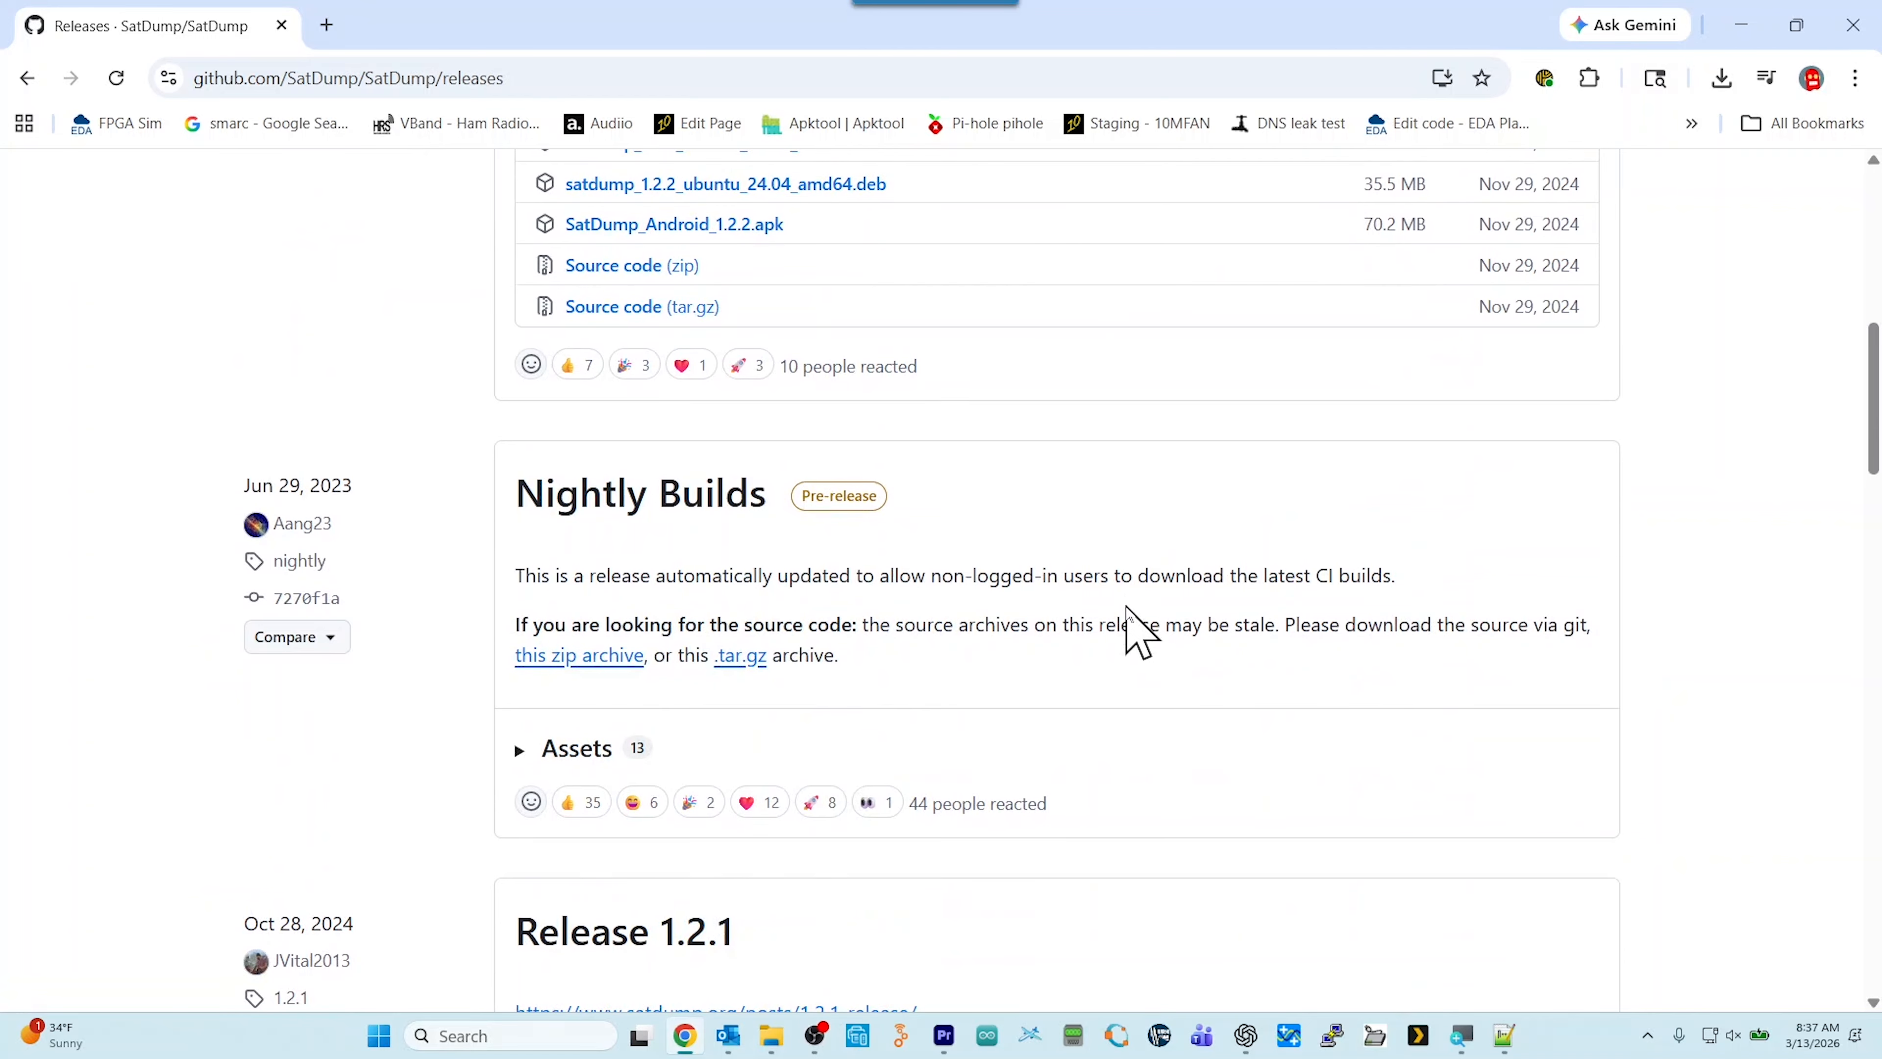
pyautogui.click(714, 506)
# Download SatDump-Windows_x64_Installer.exe from the Nightly Builds assets.
pyautogui.scroll(-1, 734, 623)
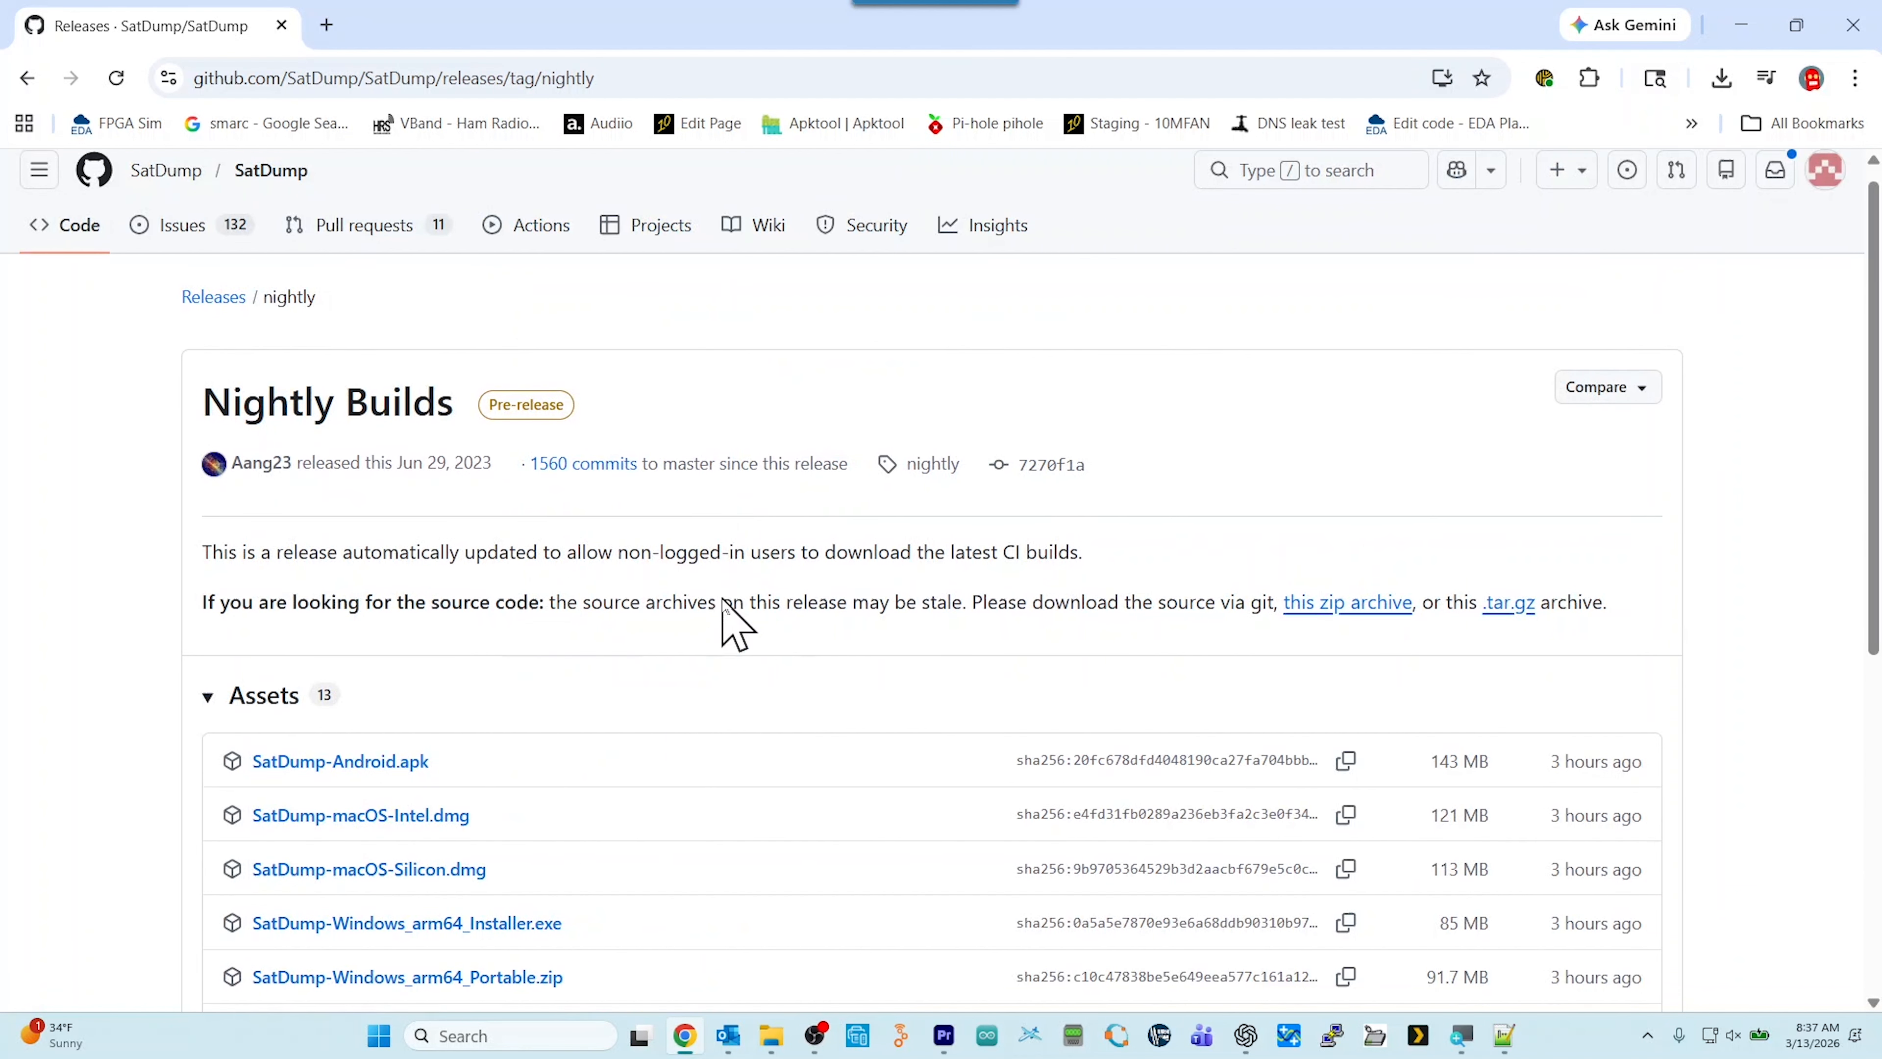
pyautogui.scroll(-4, 723, 600)
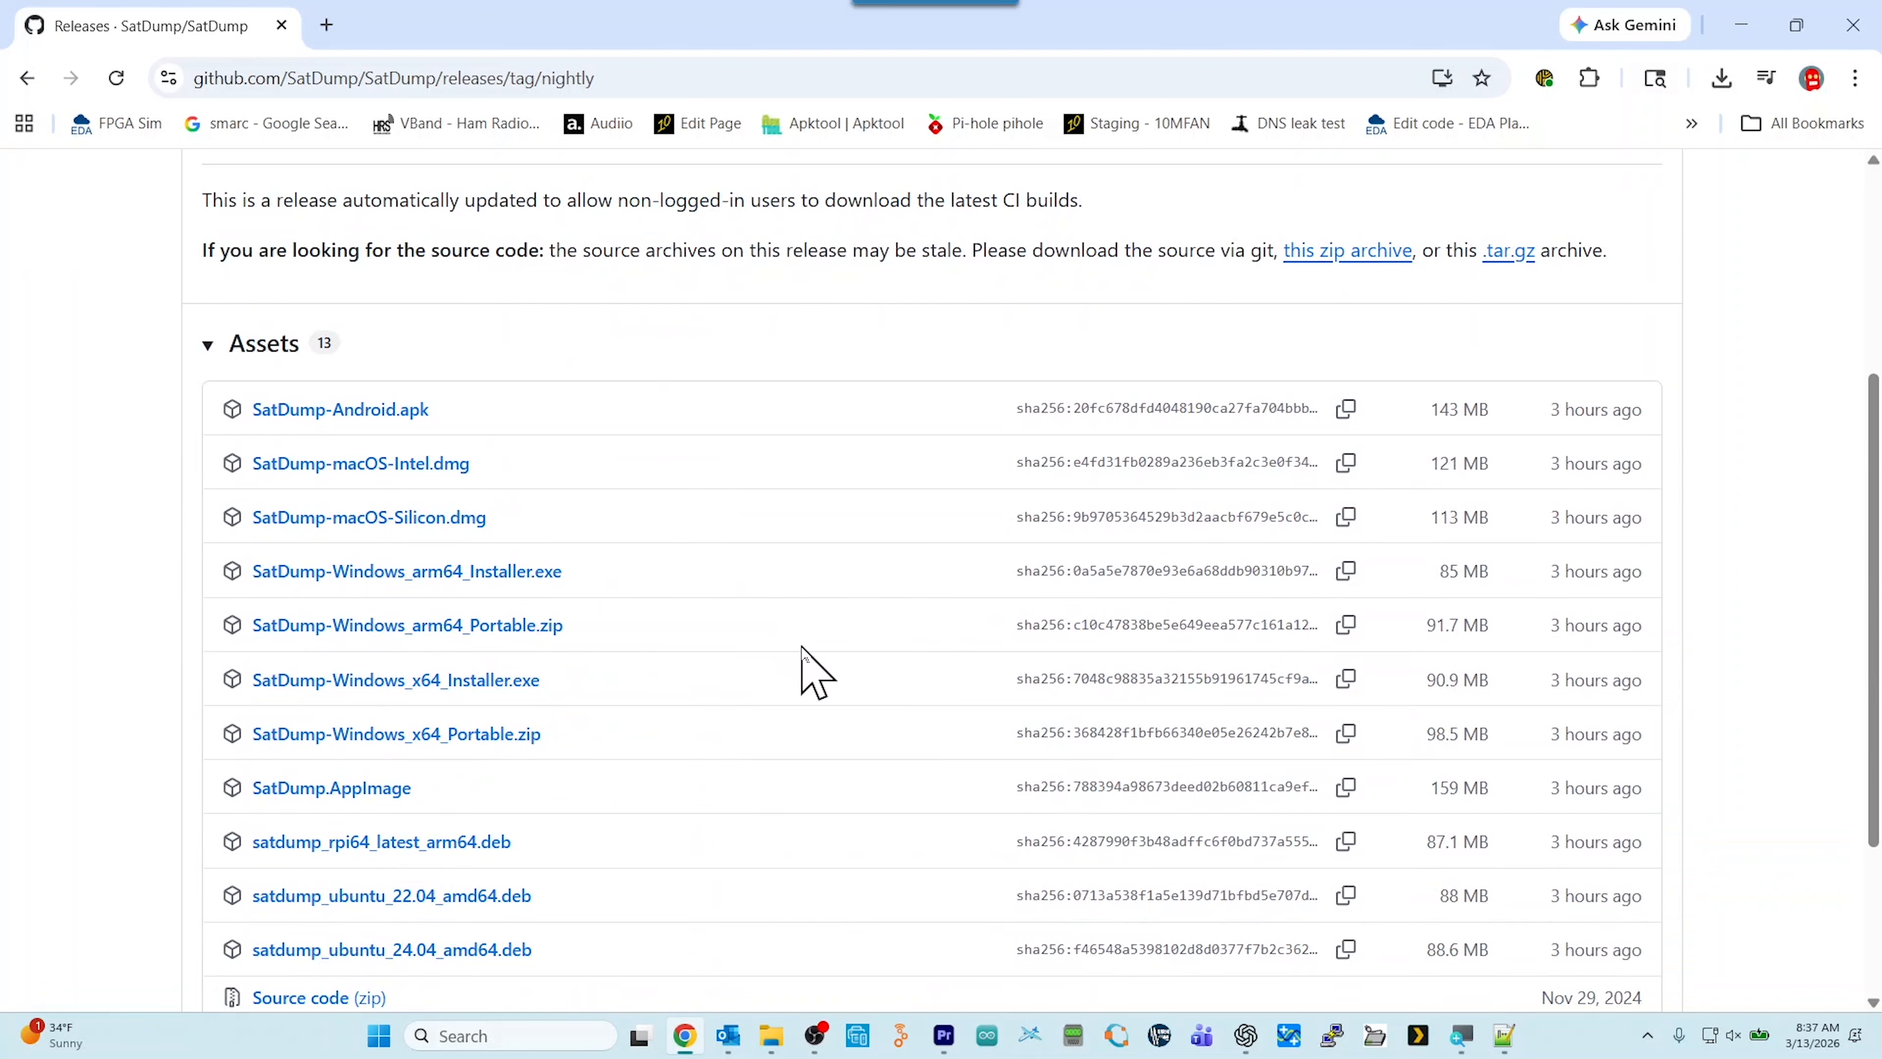
pyautogui.scroll(-3, 823, 664)
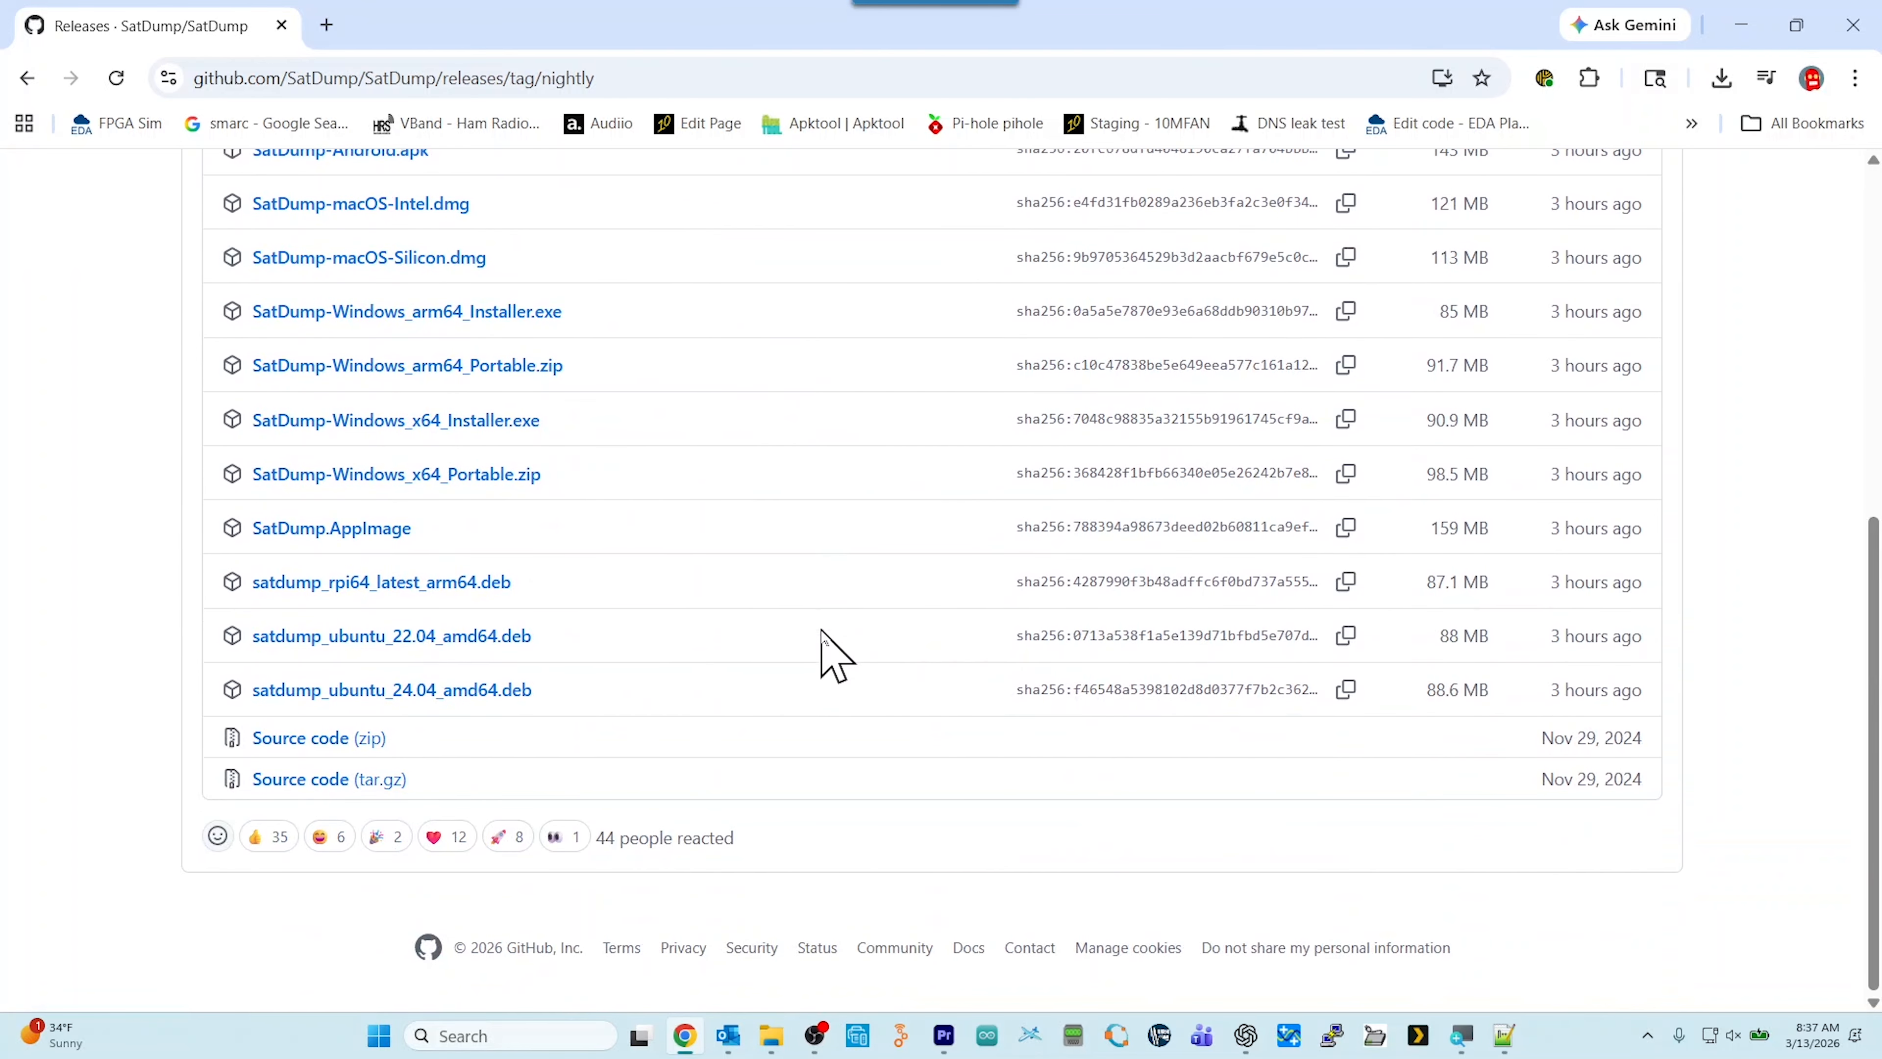
pyautogui.click(478, 420)
# Switch to the Downloads folder in File Explorer, start SatDump-Windows_x64_Installer and allow it to run anyway past Microsoft Defender SmartScreen.
pyautogui.click(1740, 25)
pyautogui.click(773, 1039)
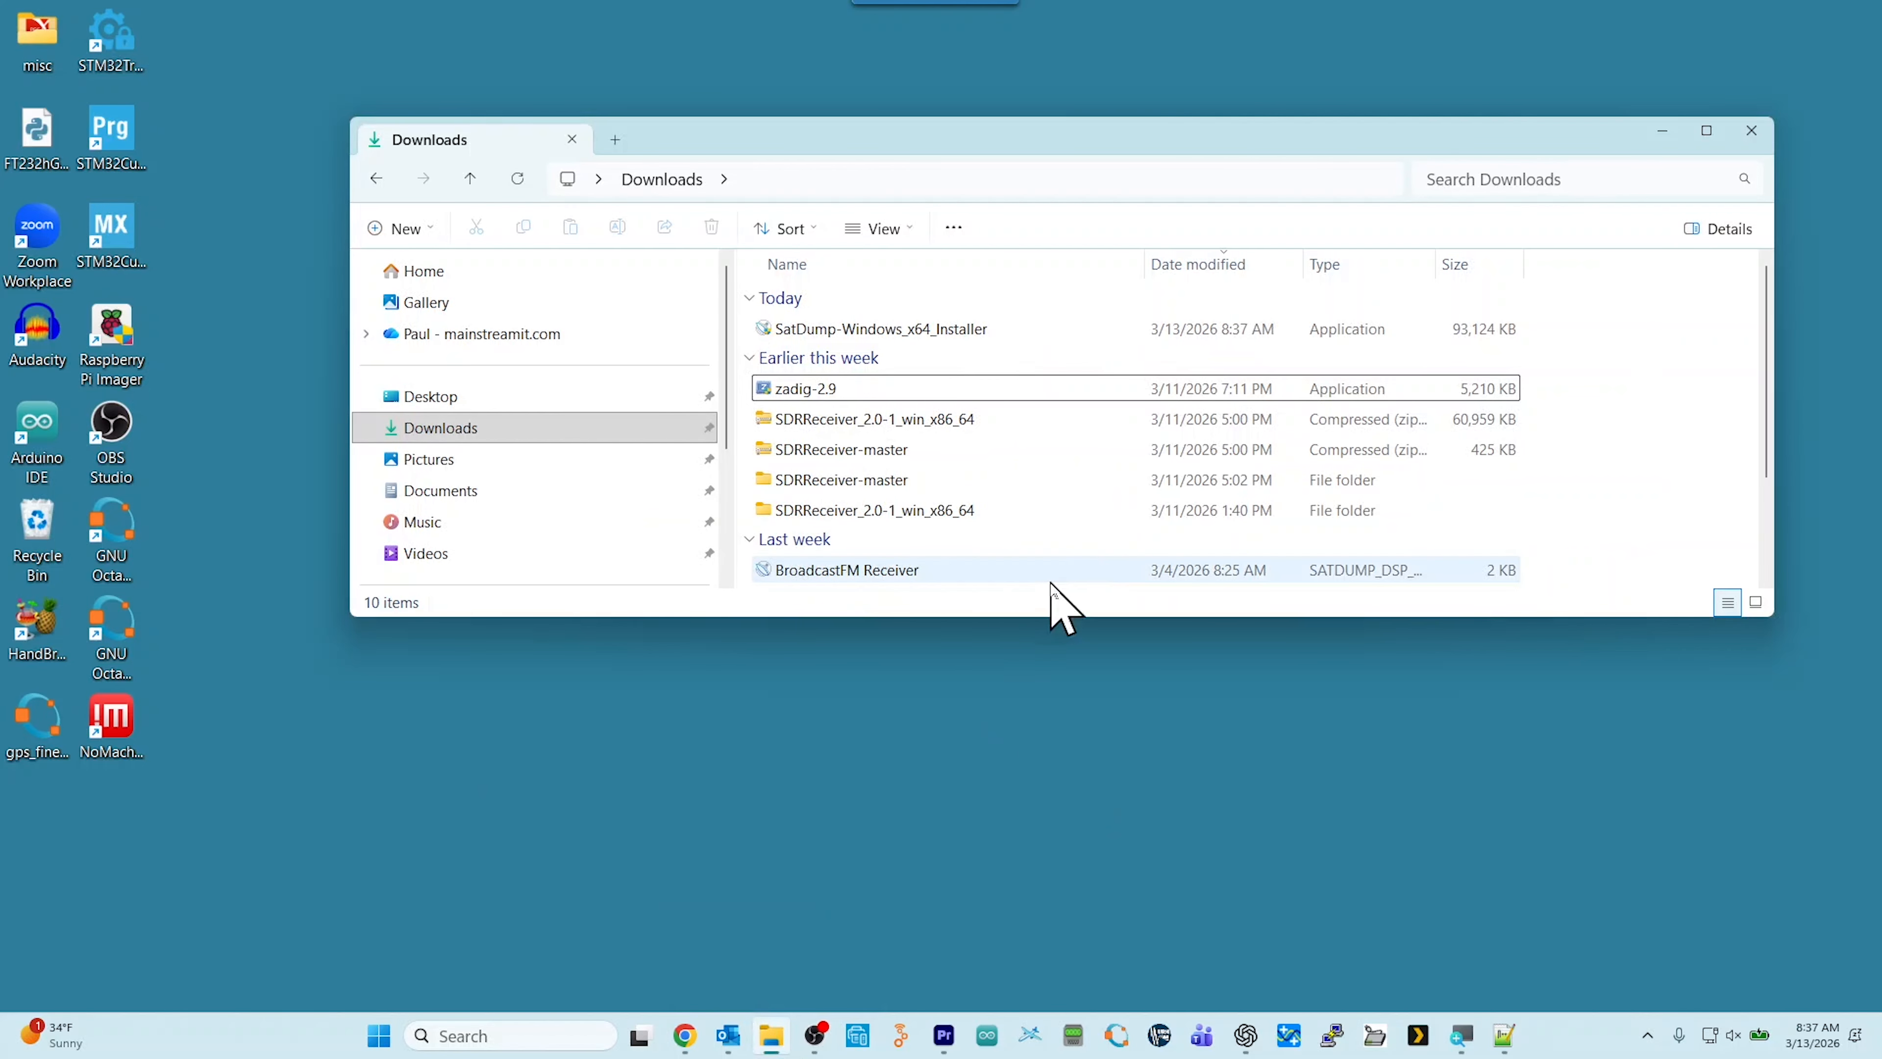
pyautogui.doubleClick(875, 330)
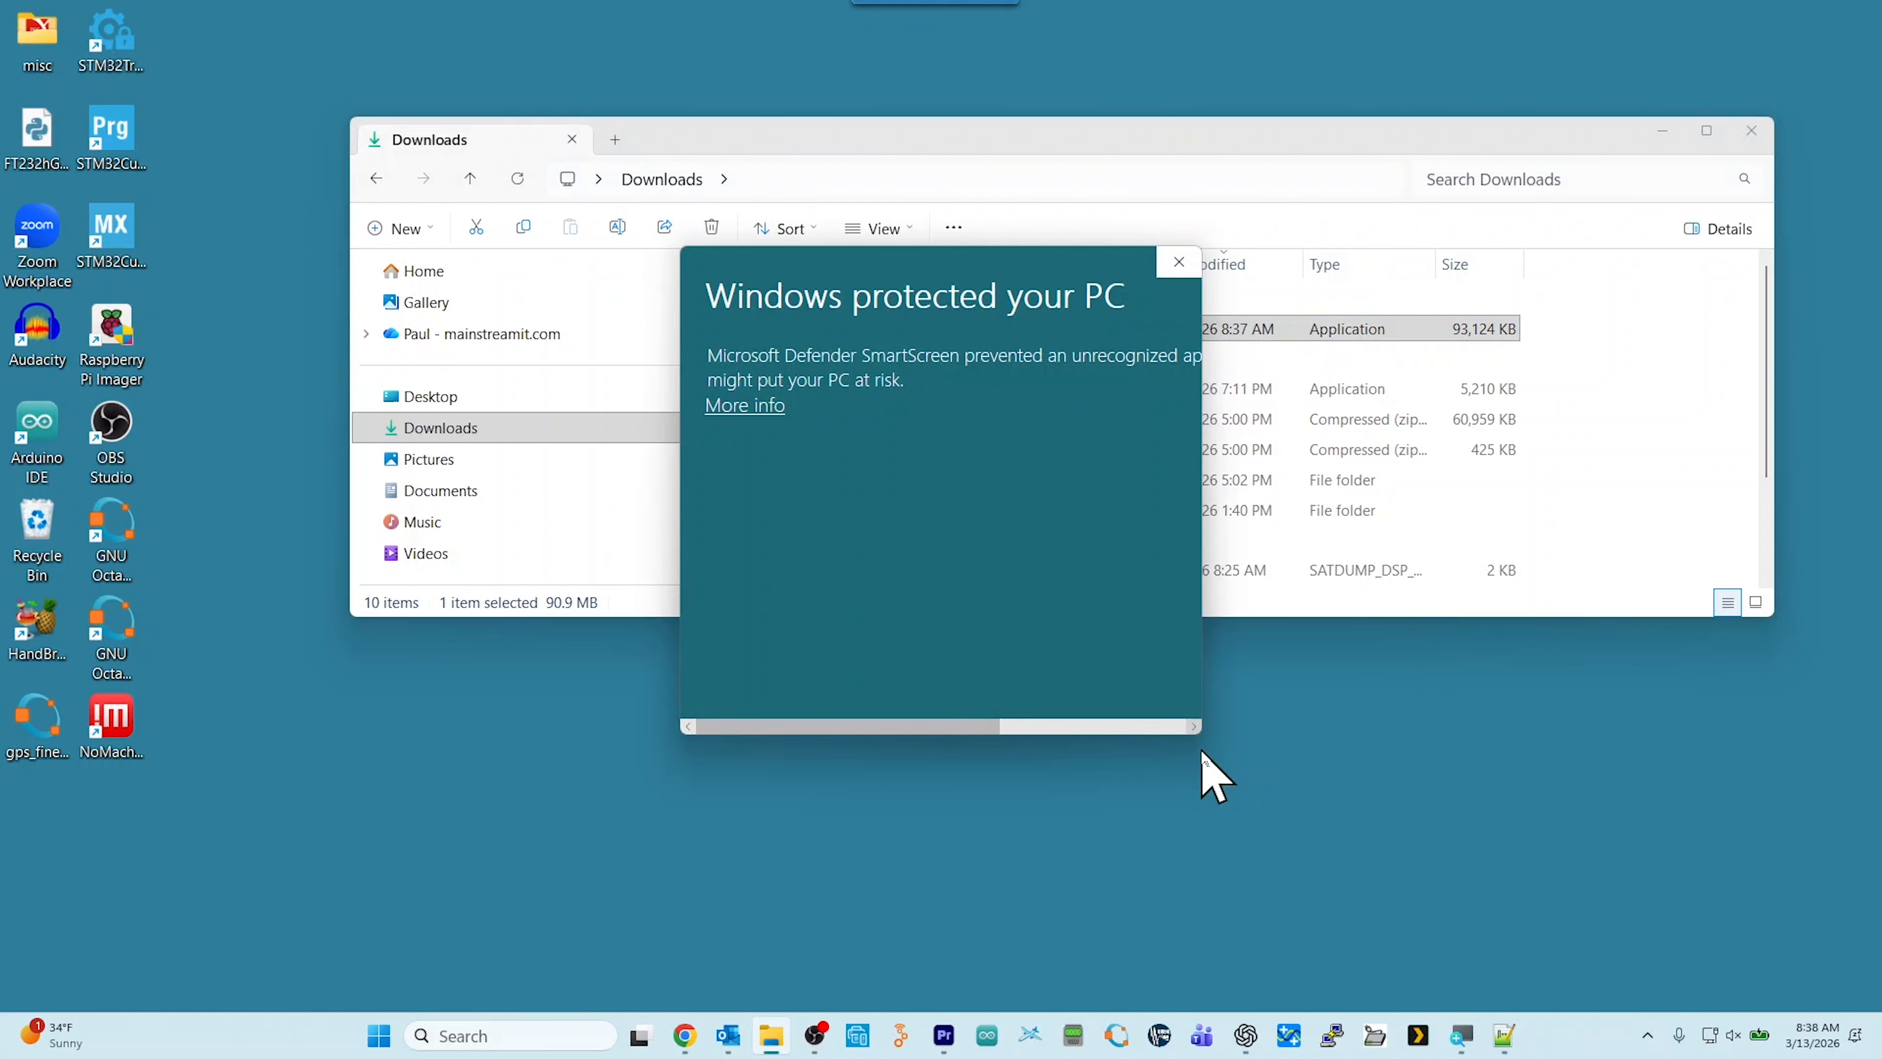
pyautogui.moveTo(1200, 742); pyautogui.dragTo(1518, 875)
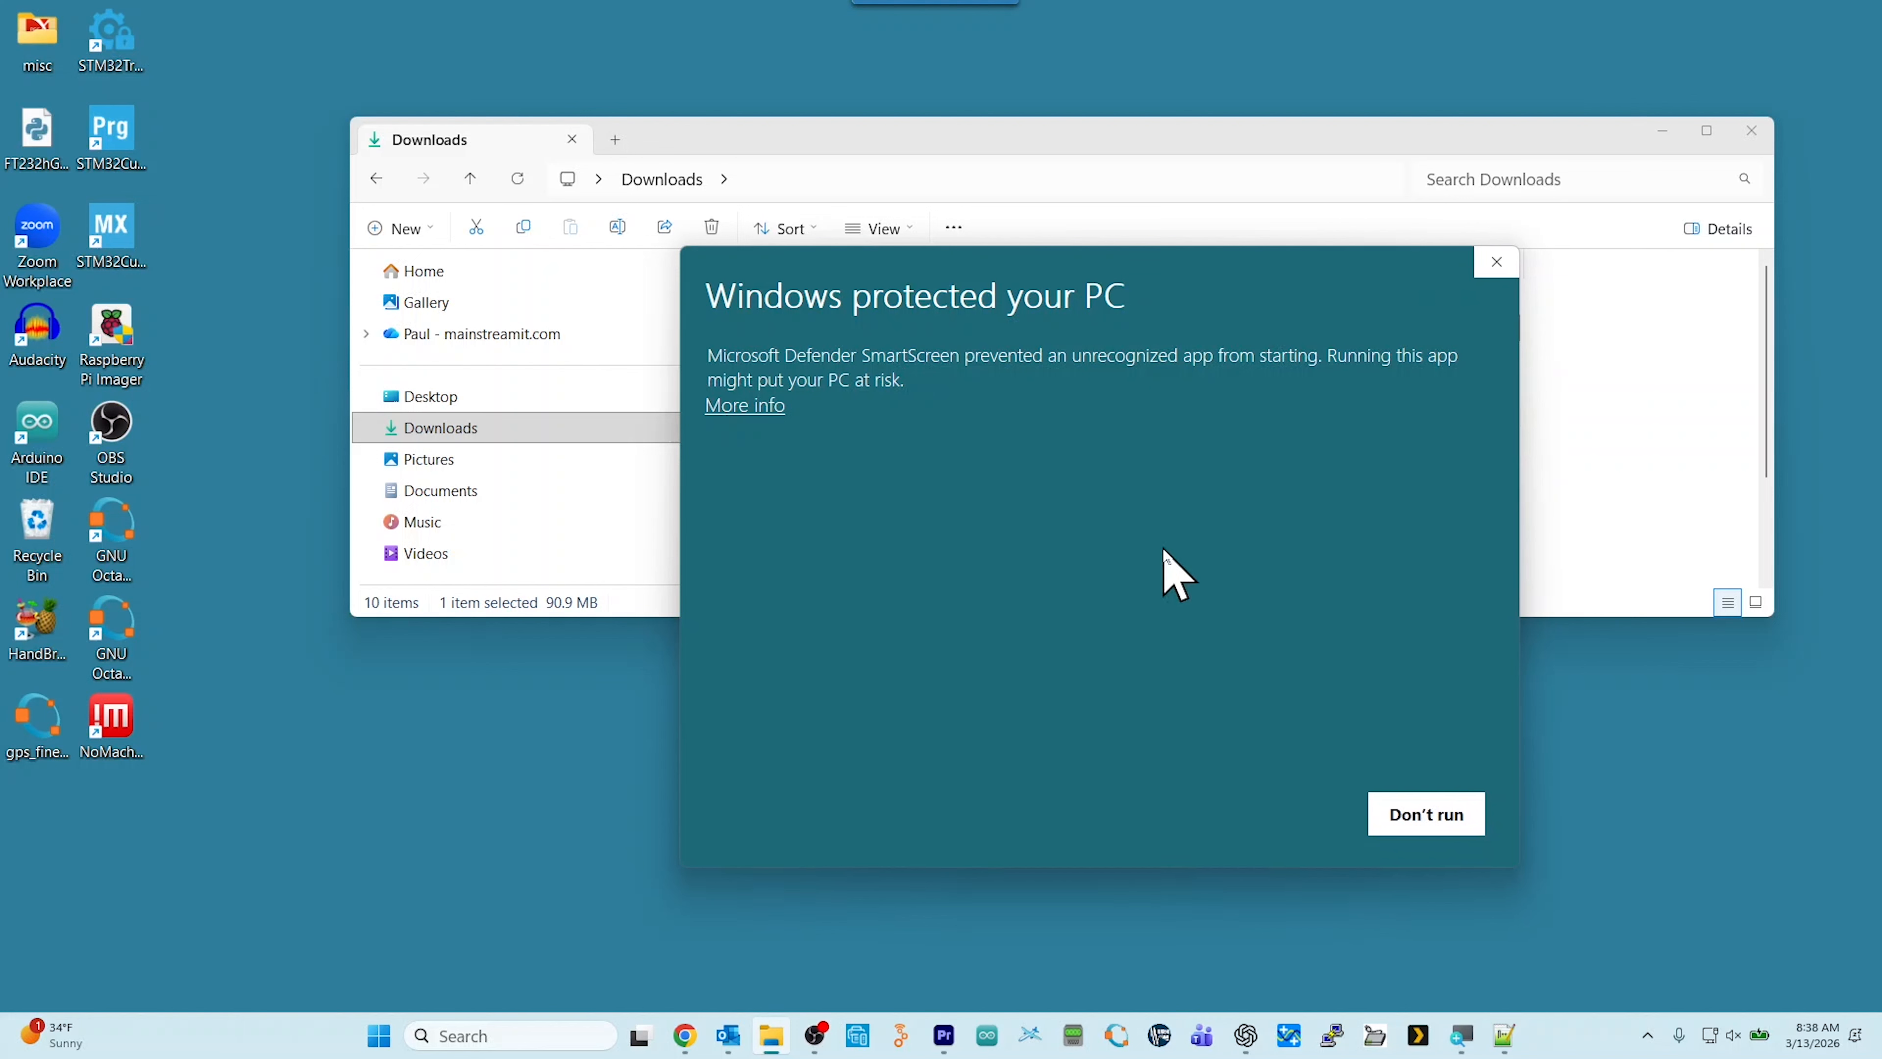
pyautogui.click(763, 414)
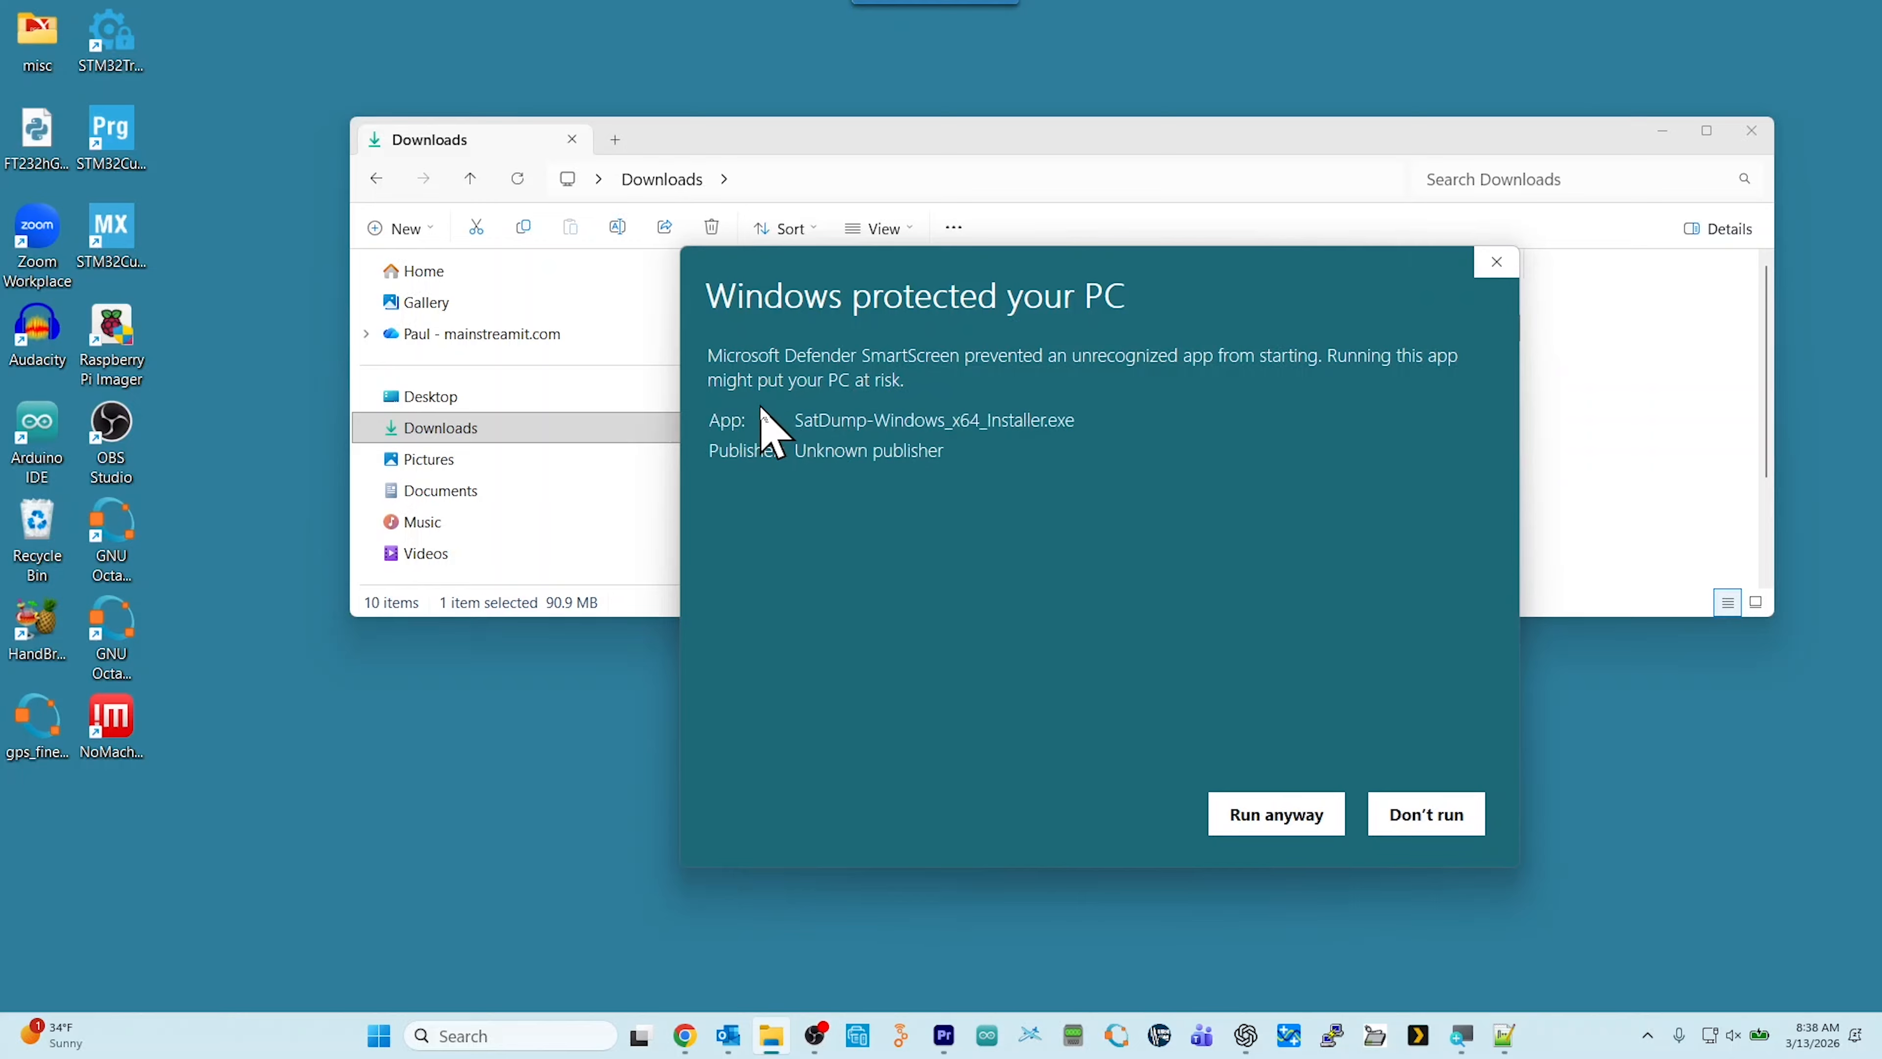
pyautogui.click(1293, 815)
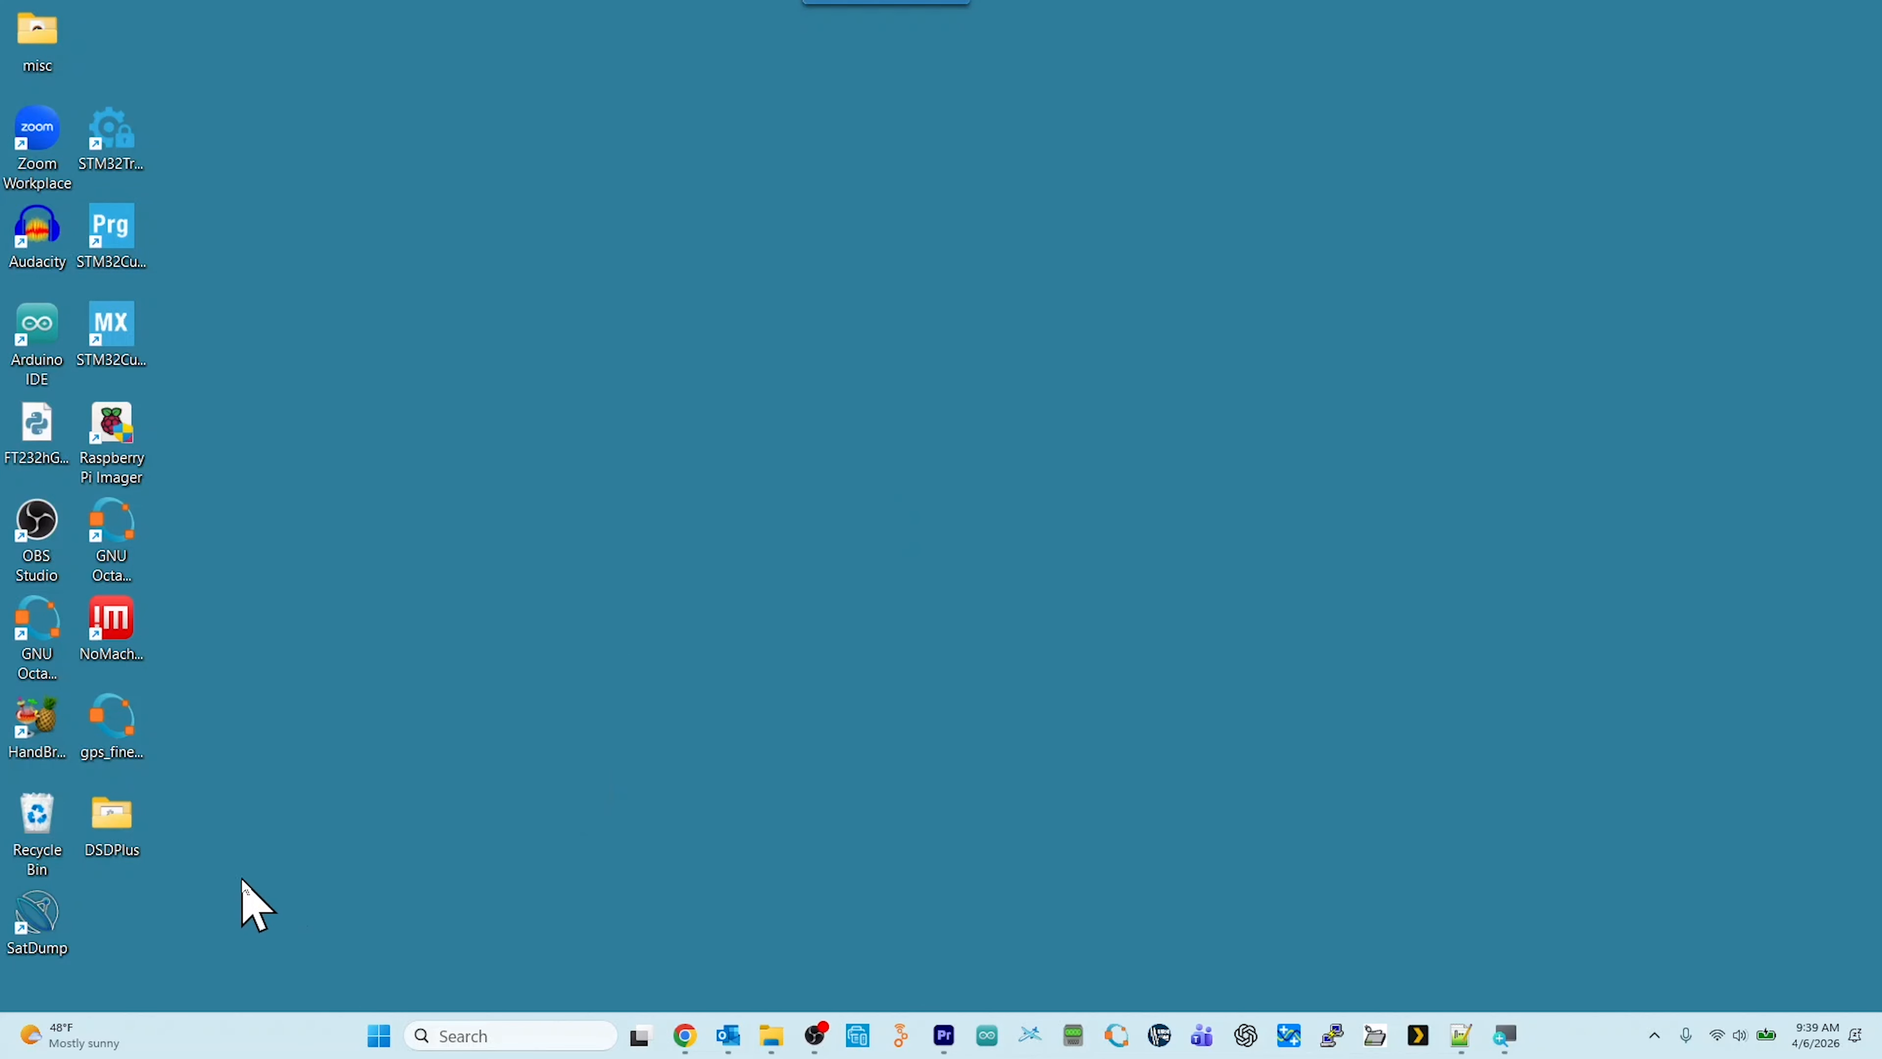
# Launch SatDump from the desktop, then reposition its window and enlarge it to fill most of the screen.
pyautogui.doubleClick(49, 921)
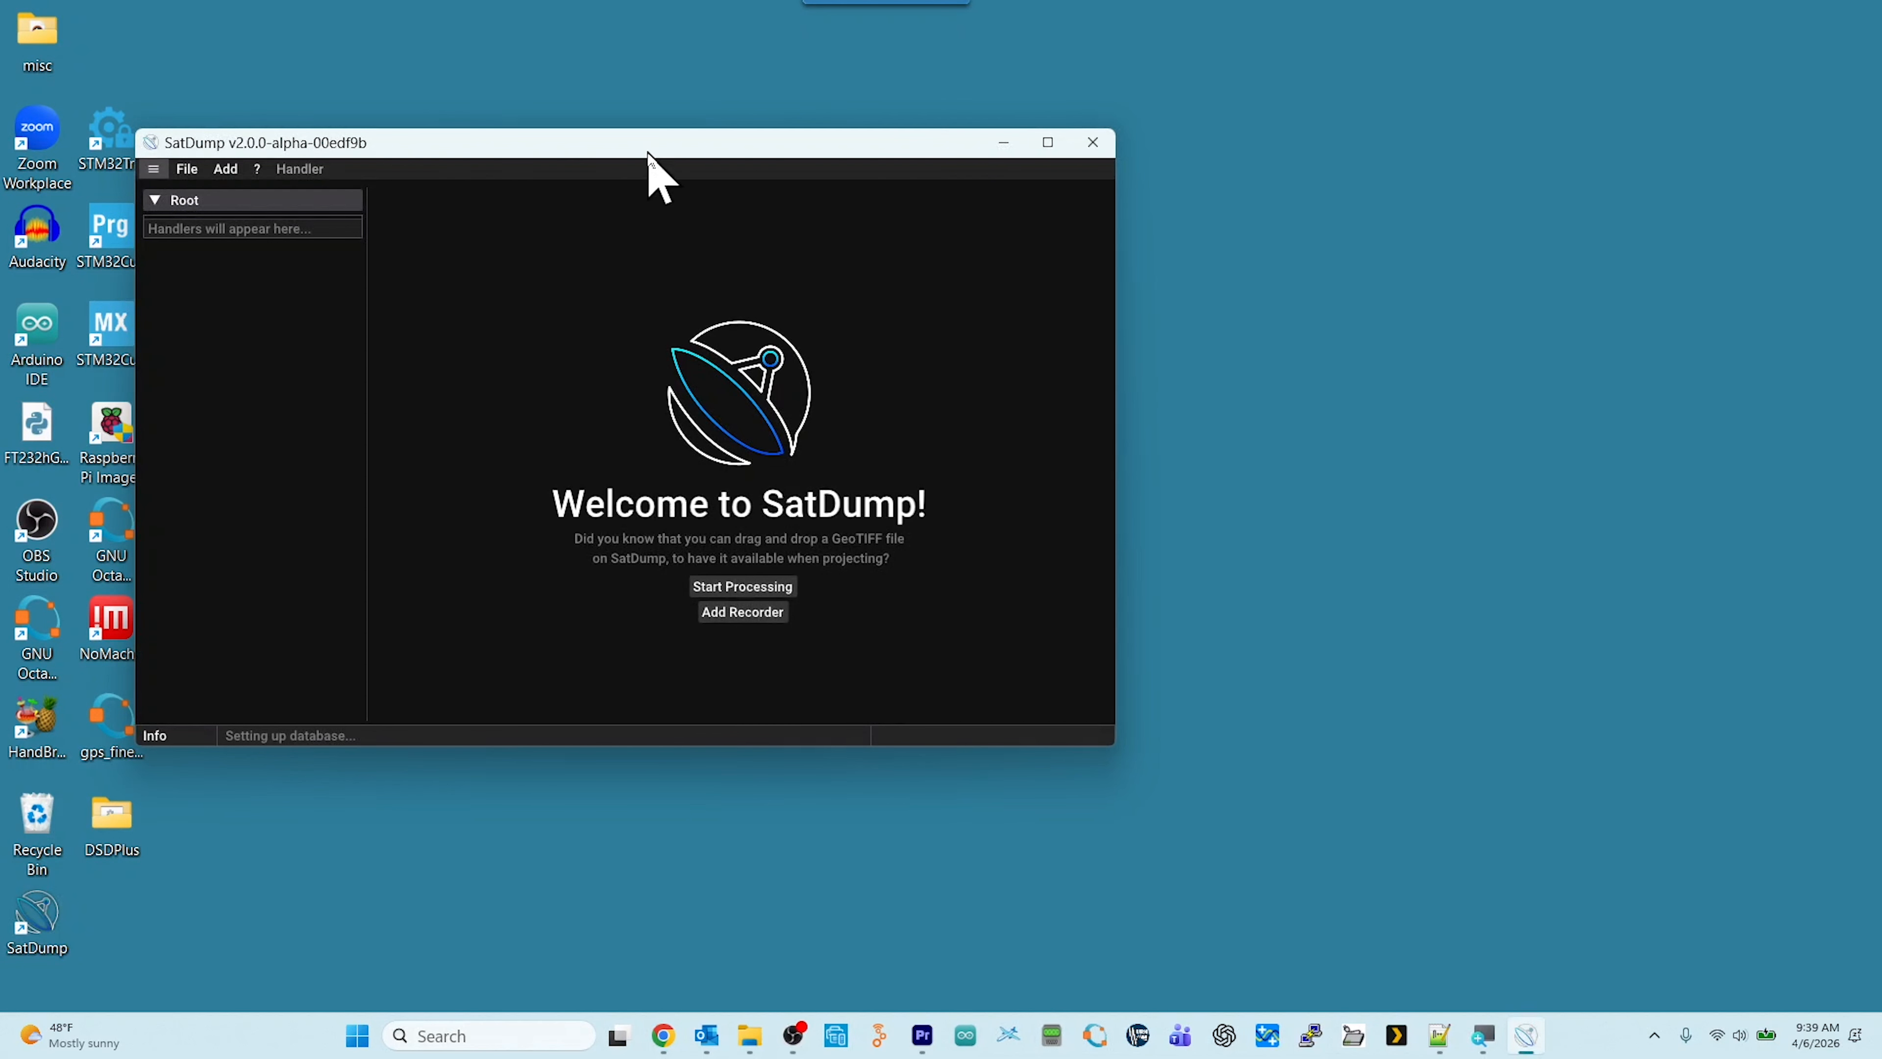
pyautogui.moveTo(672, 159); pyautogui.dragTo(853, 101)
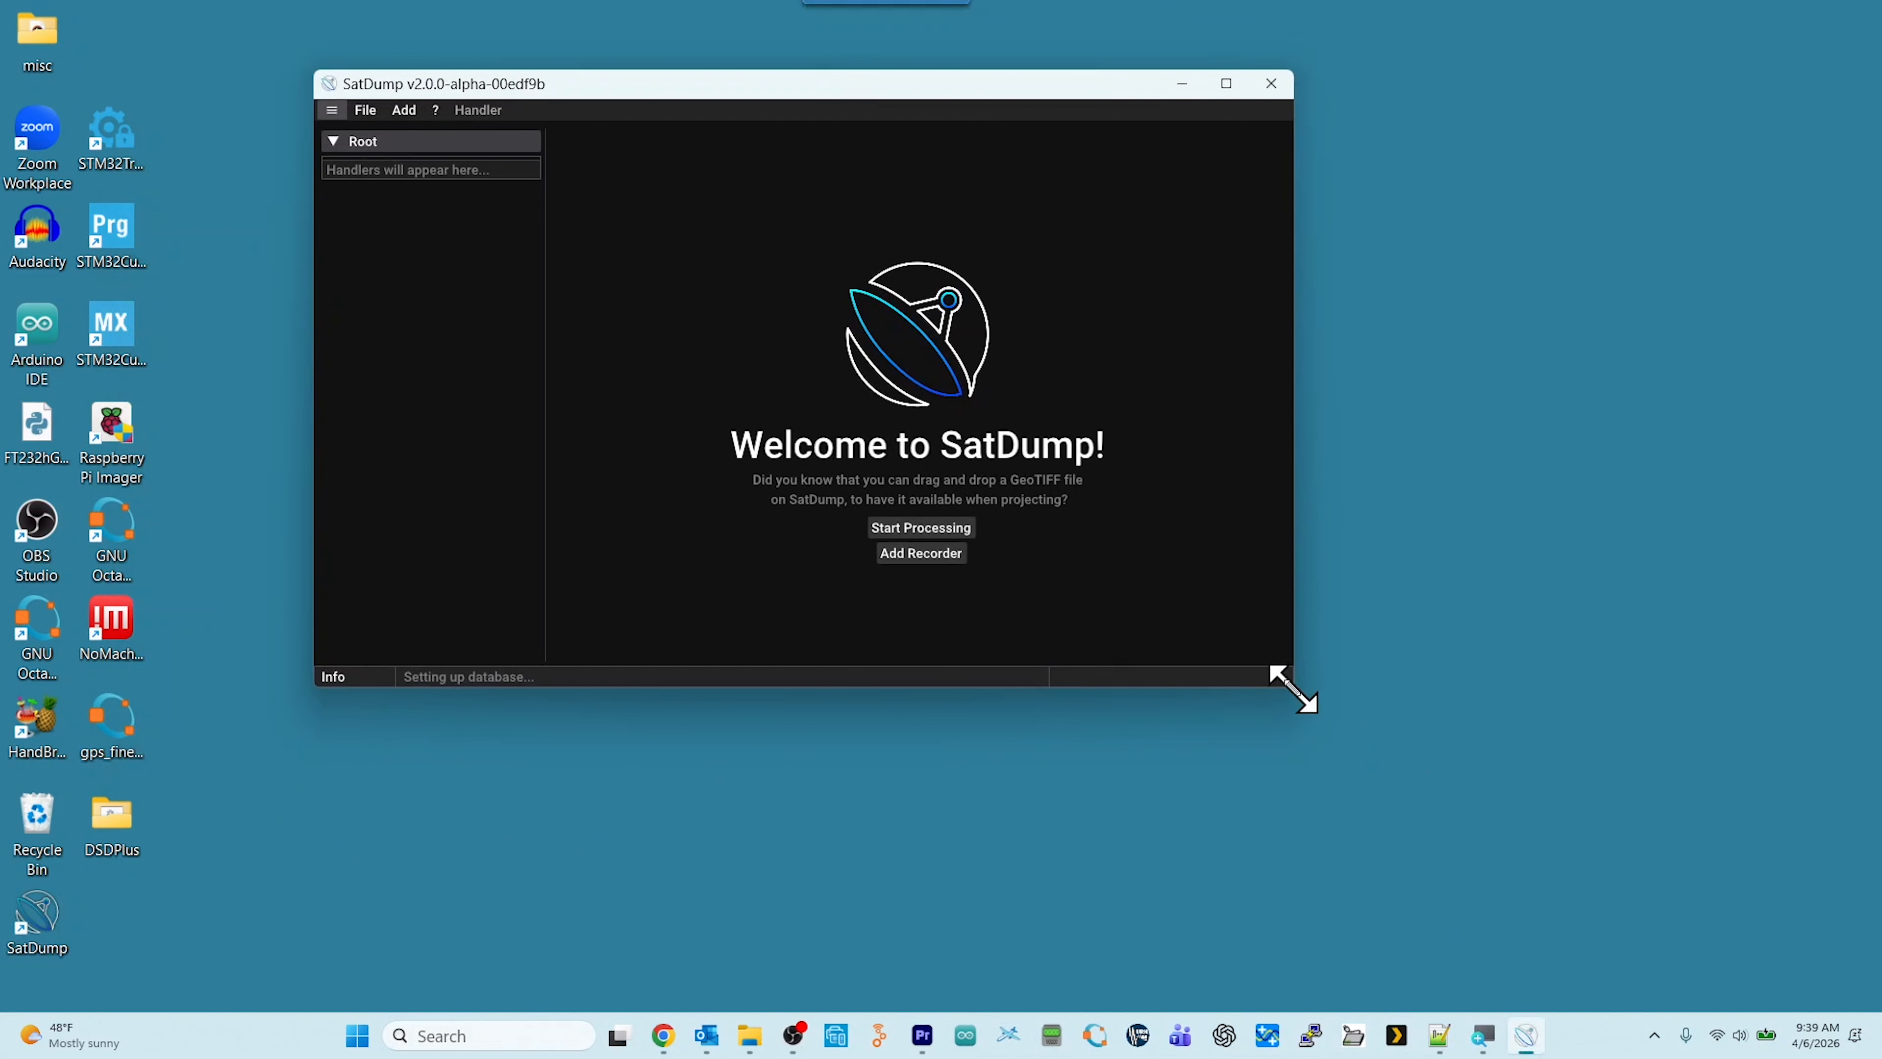
pyautogui.moveTo(1293, 690); pyautogui.dragTo(1676, 963)
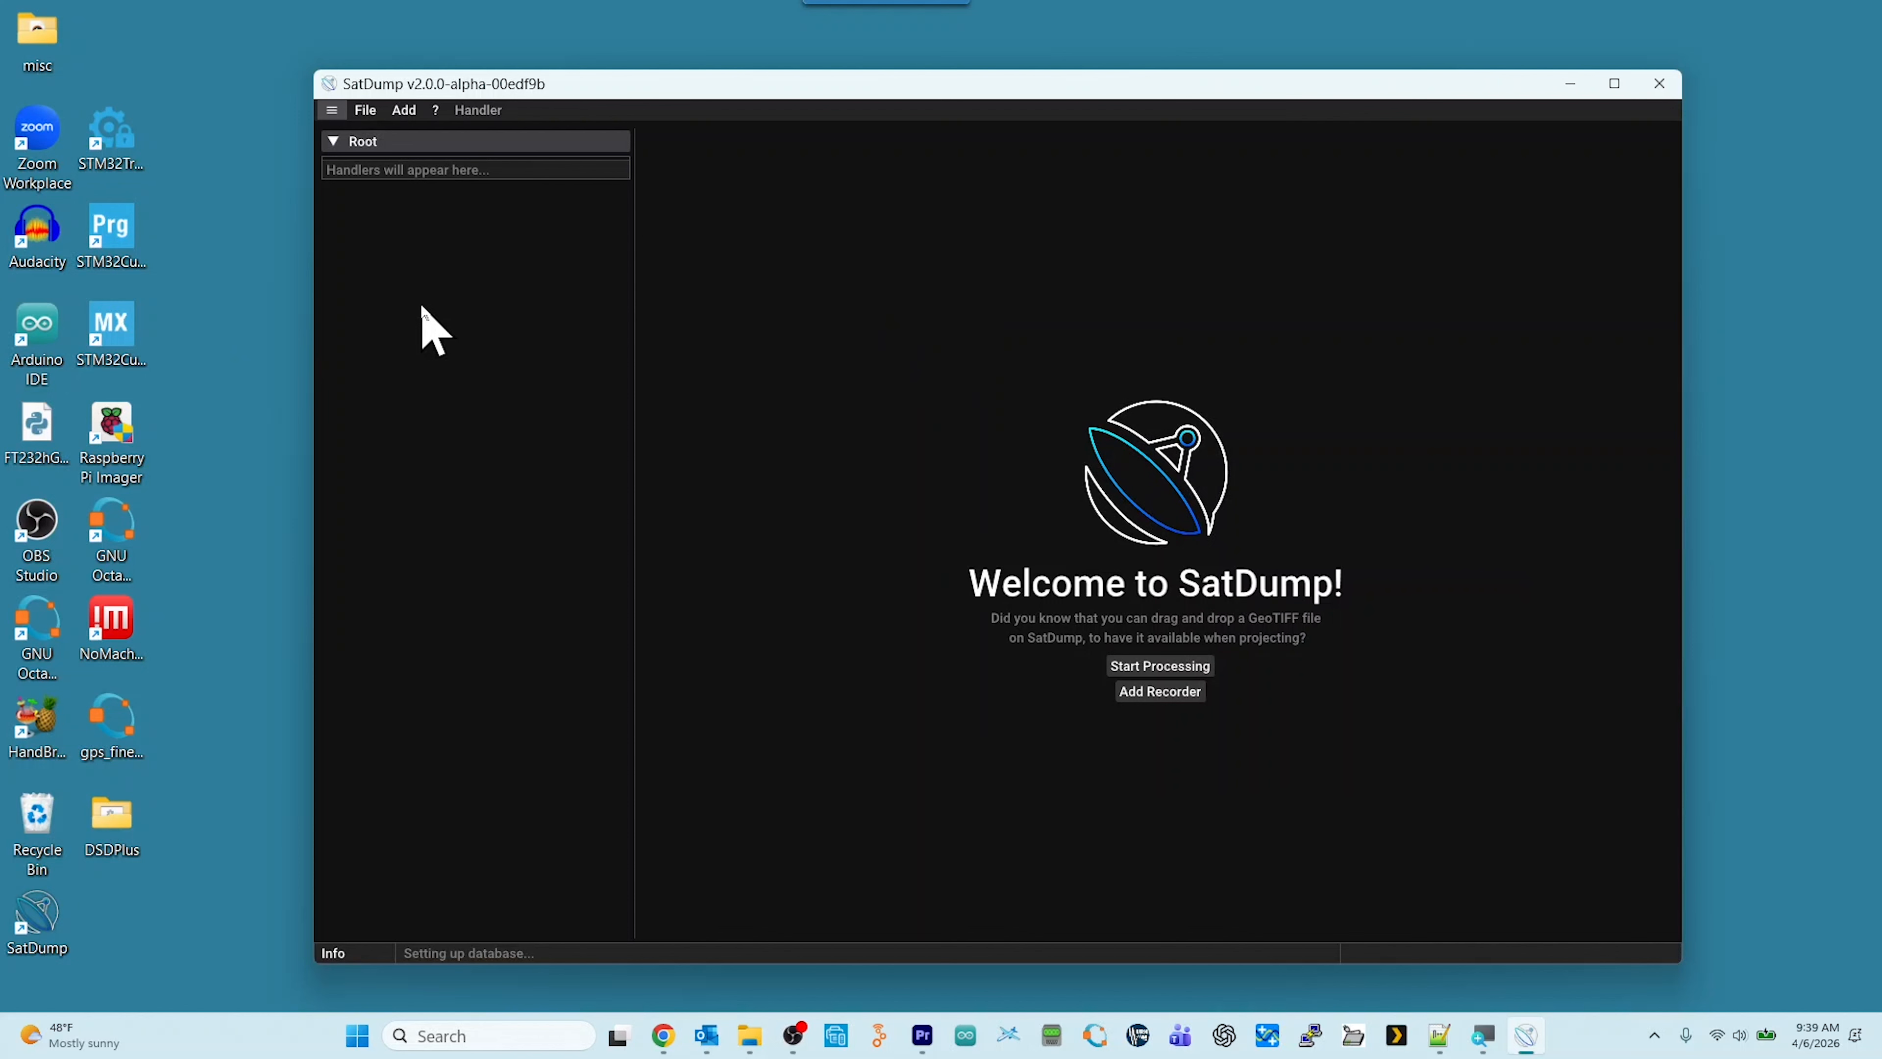
# Open SatDump's first-party archive loader and choose GOES-19 Full Disk as the NOAA AWS dataset.
pyautogui.click(366, 111)
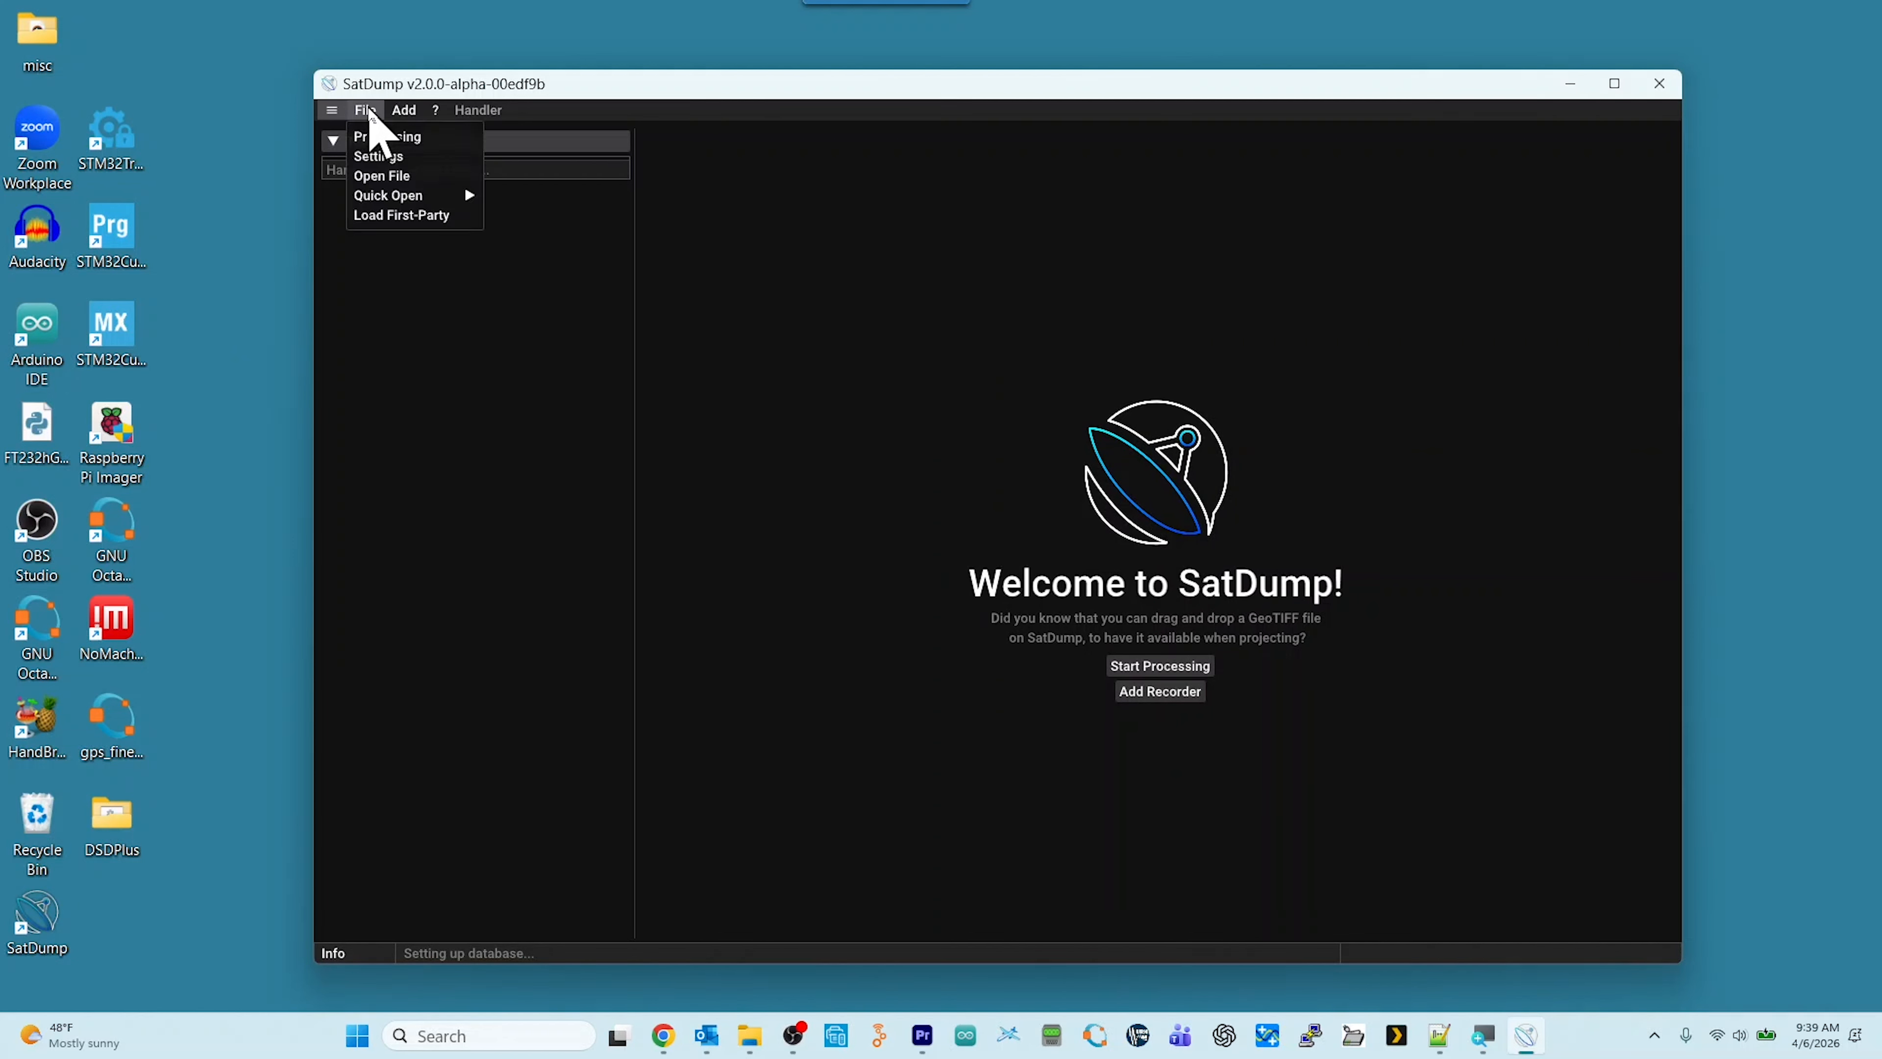
pyautogui.click(391, 216)
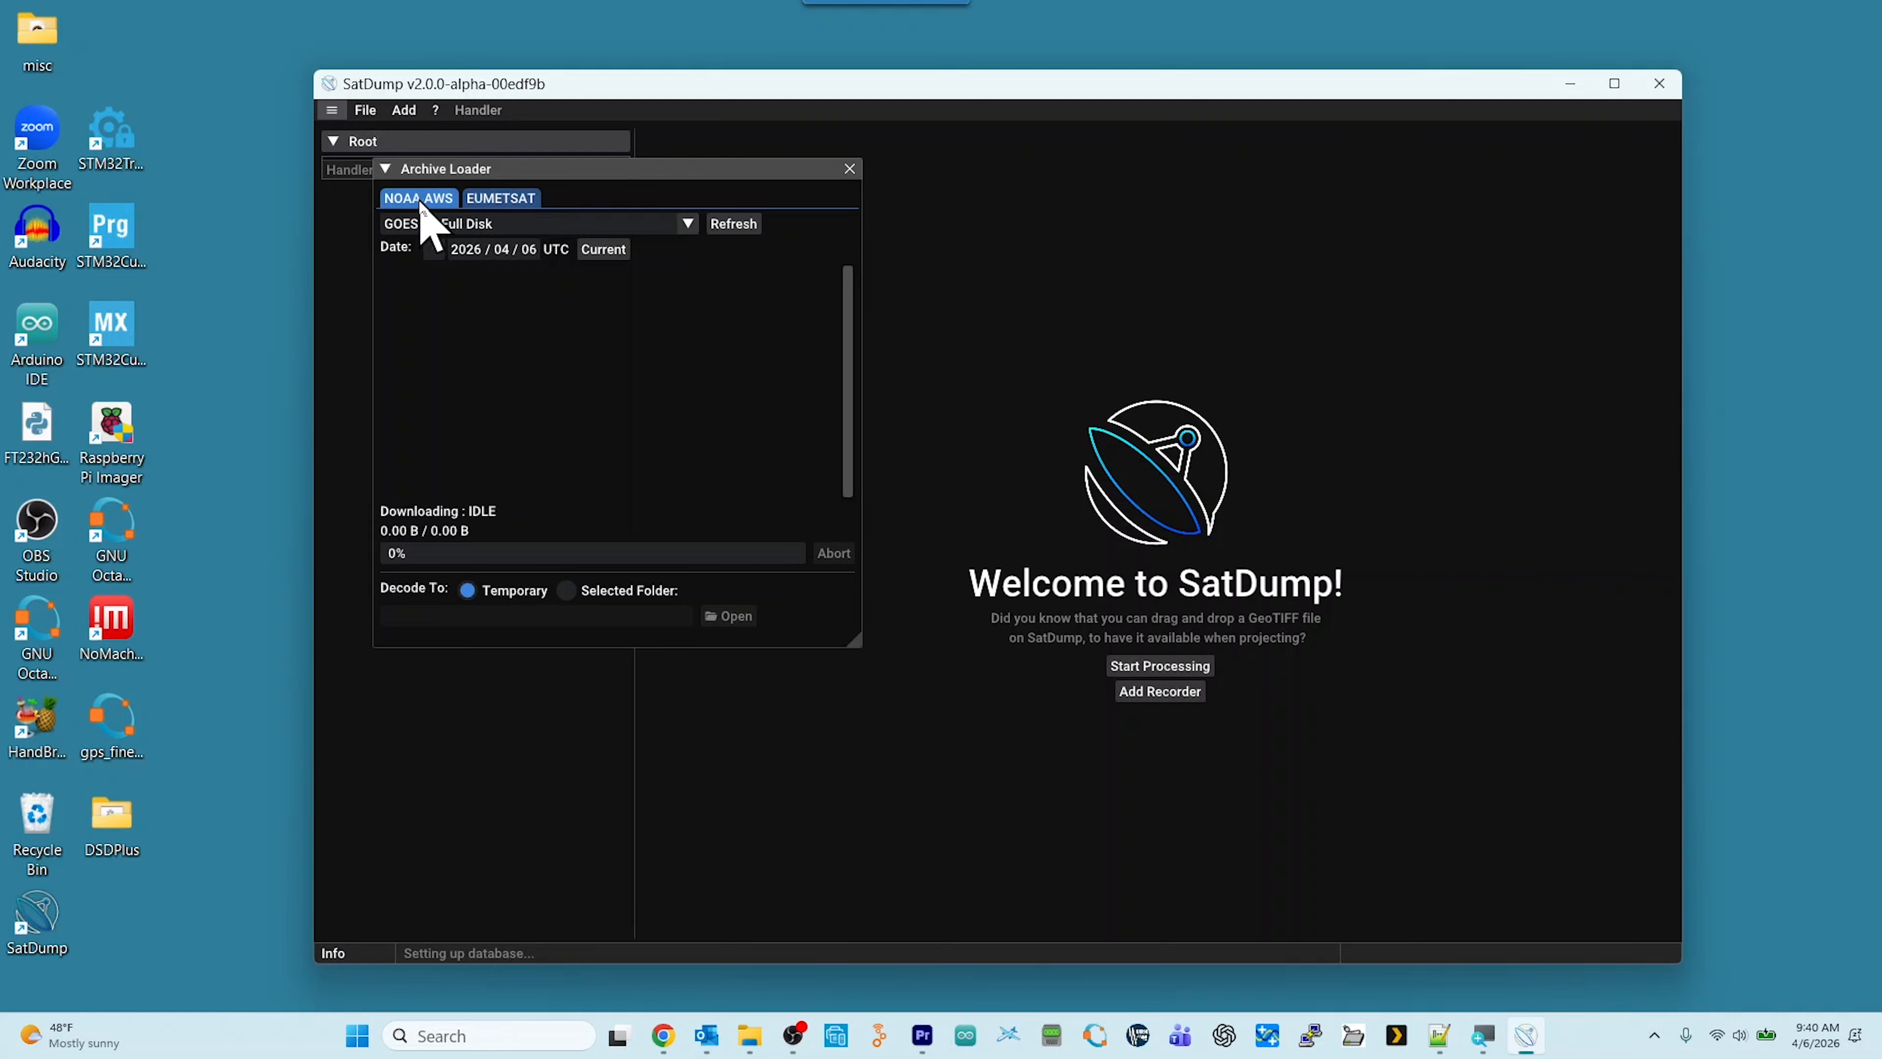
pyautogui.click(689, 224)
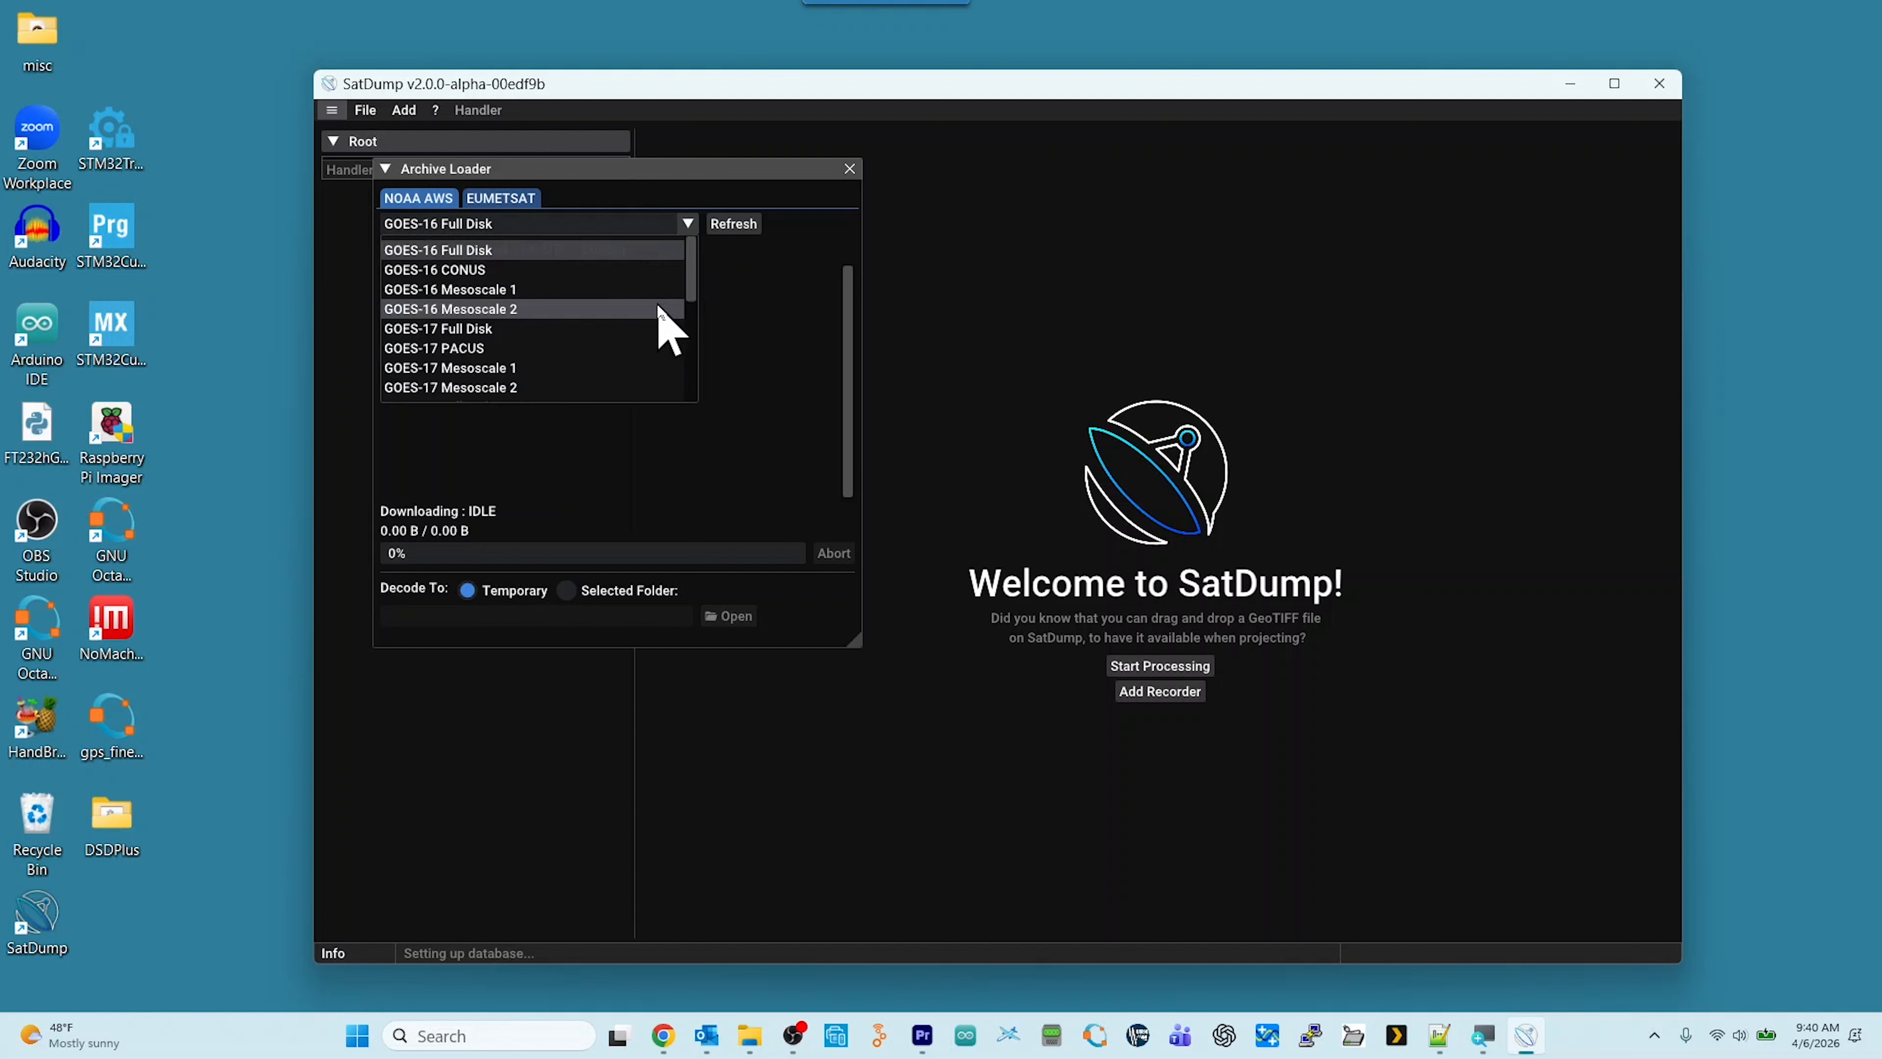
pyautogui.scroll(-1, 660, 315)
pyautogui.scroll(-1, 661, 319)
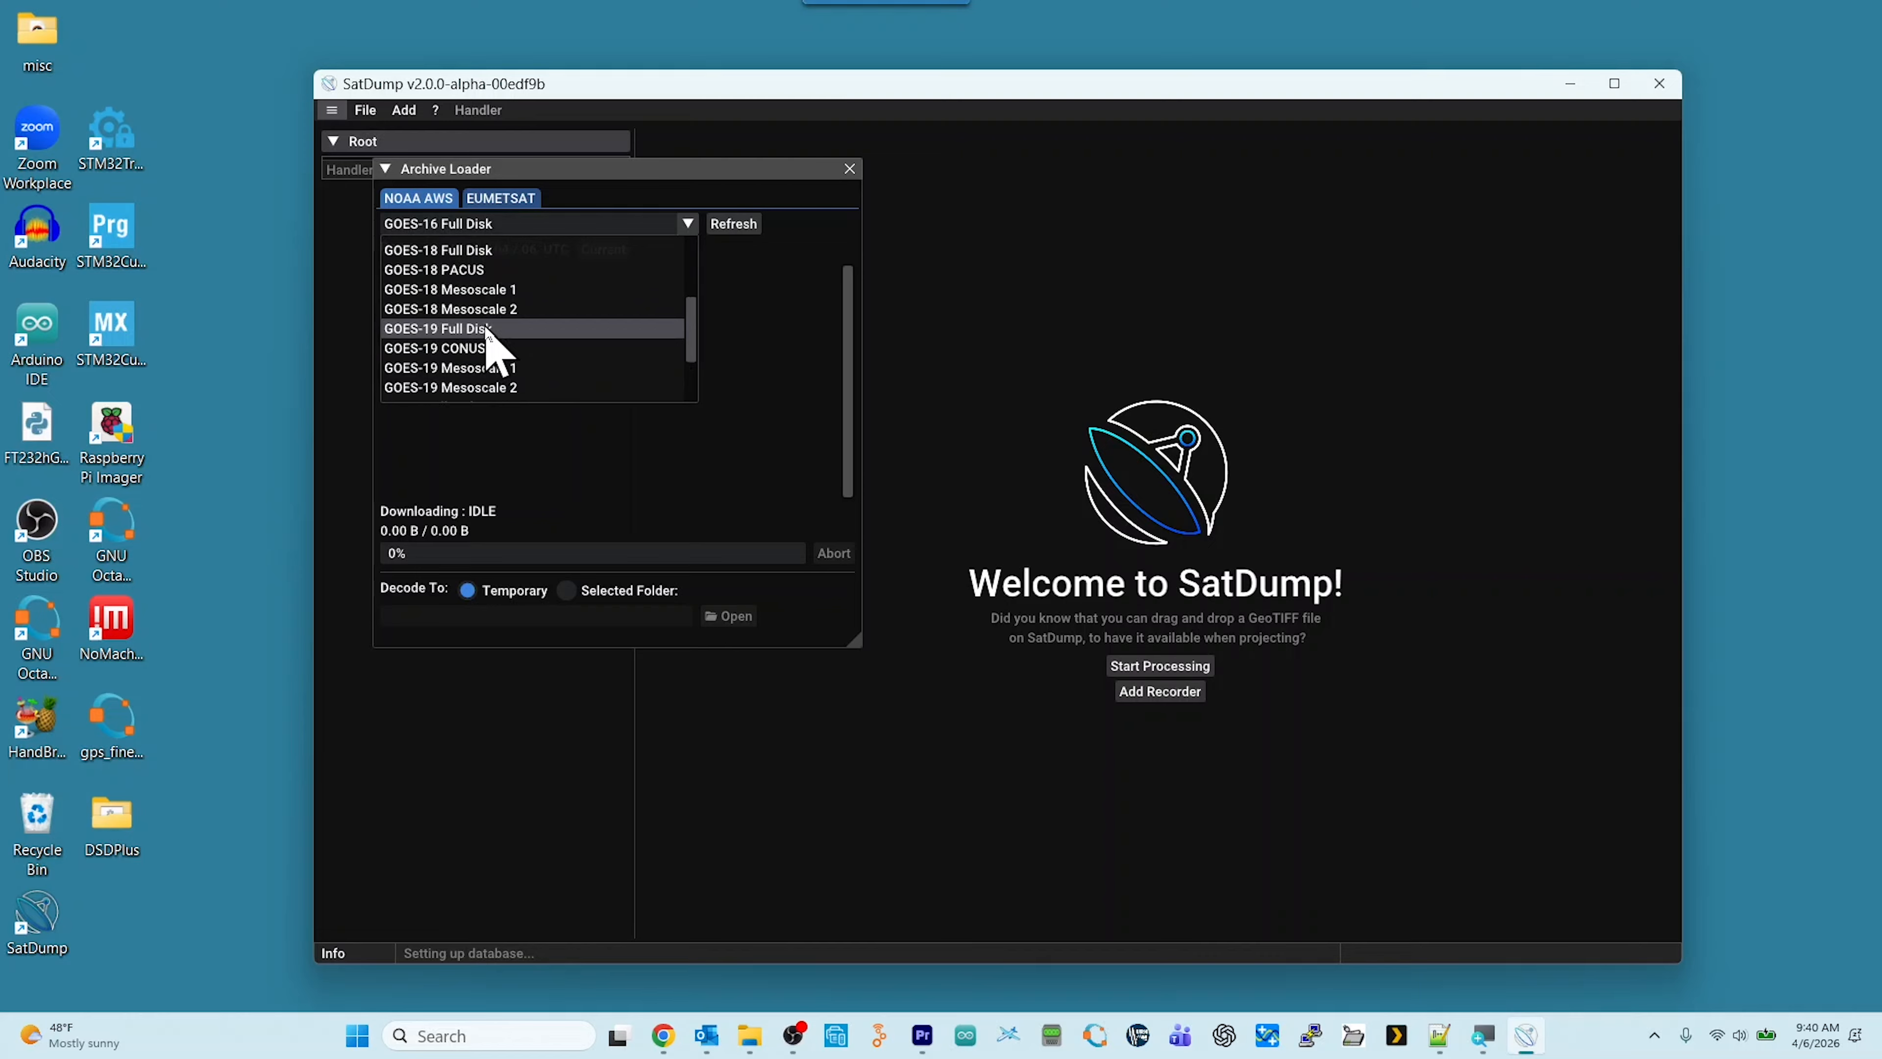
pyautogui.click(445, 328)
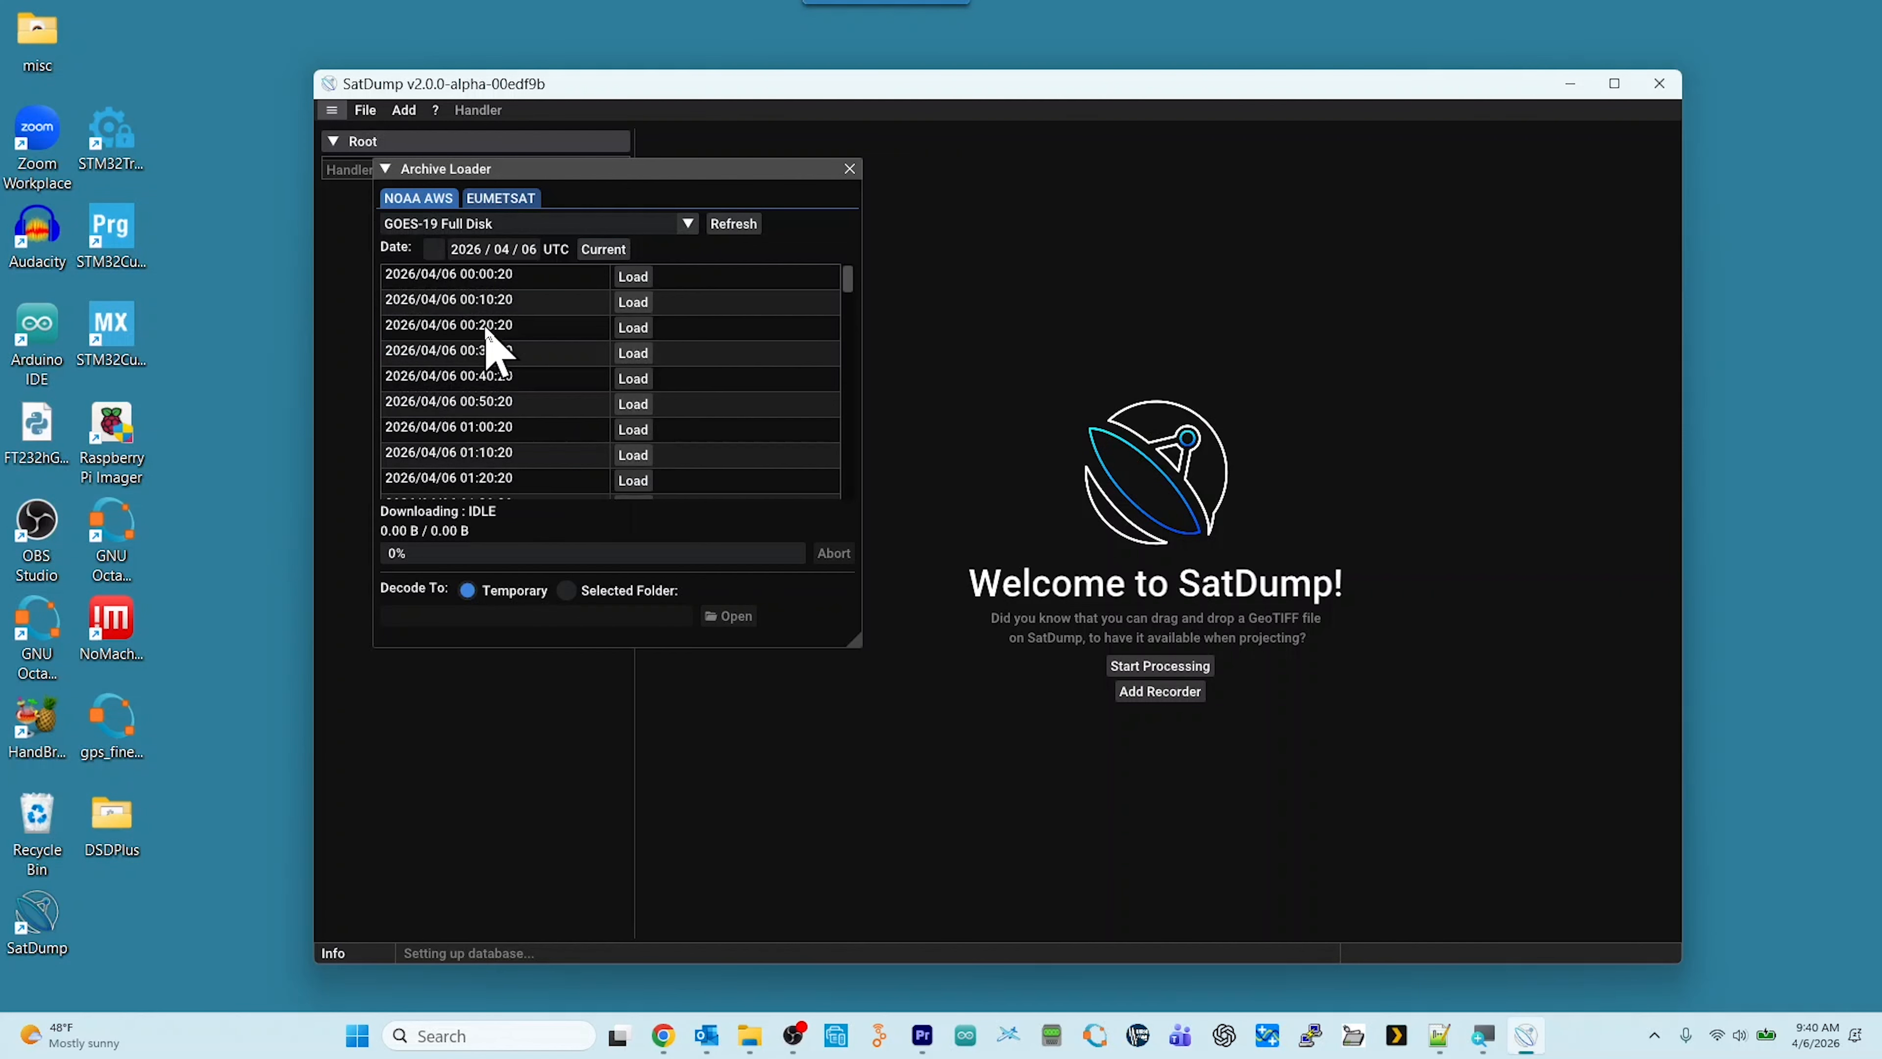
# Load the GOES-19 Full Disk capture dated 2026/04/06 11:00:21 and close the Archive Loader.
pyautogui.scroll(-2, 687, 397)
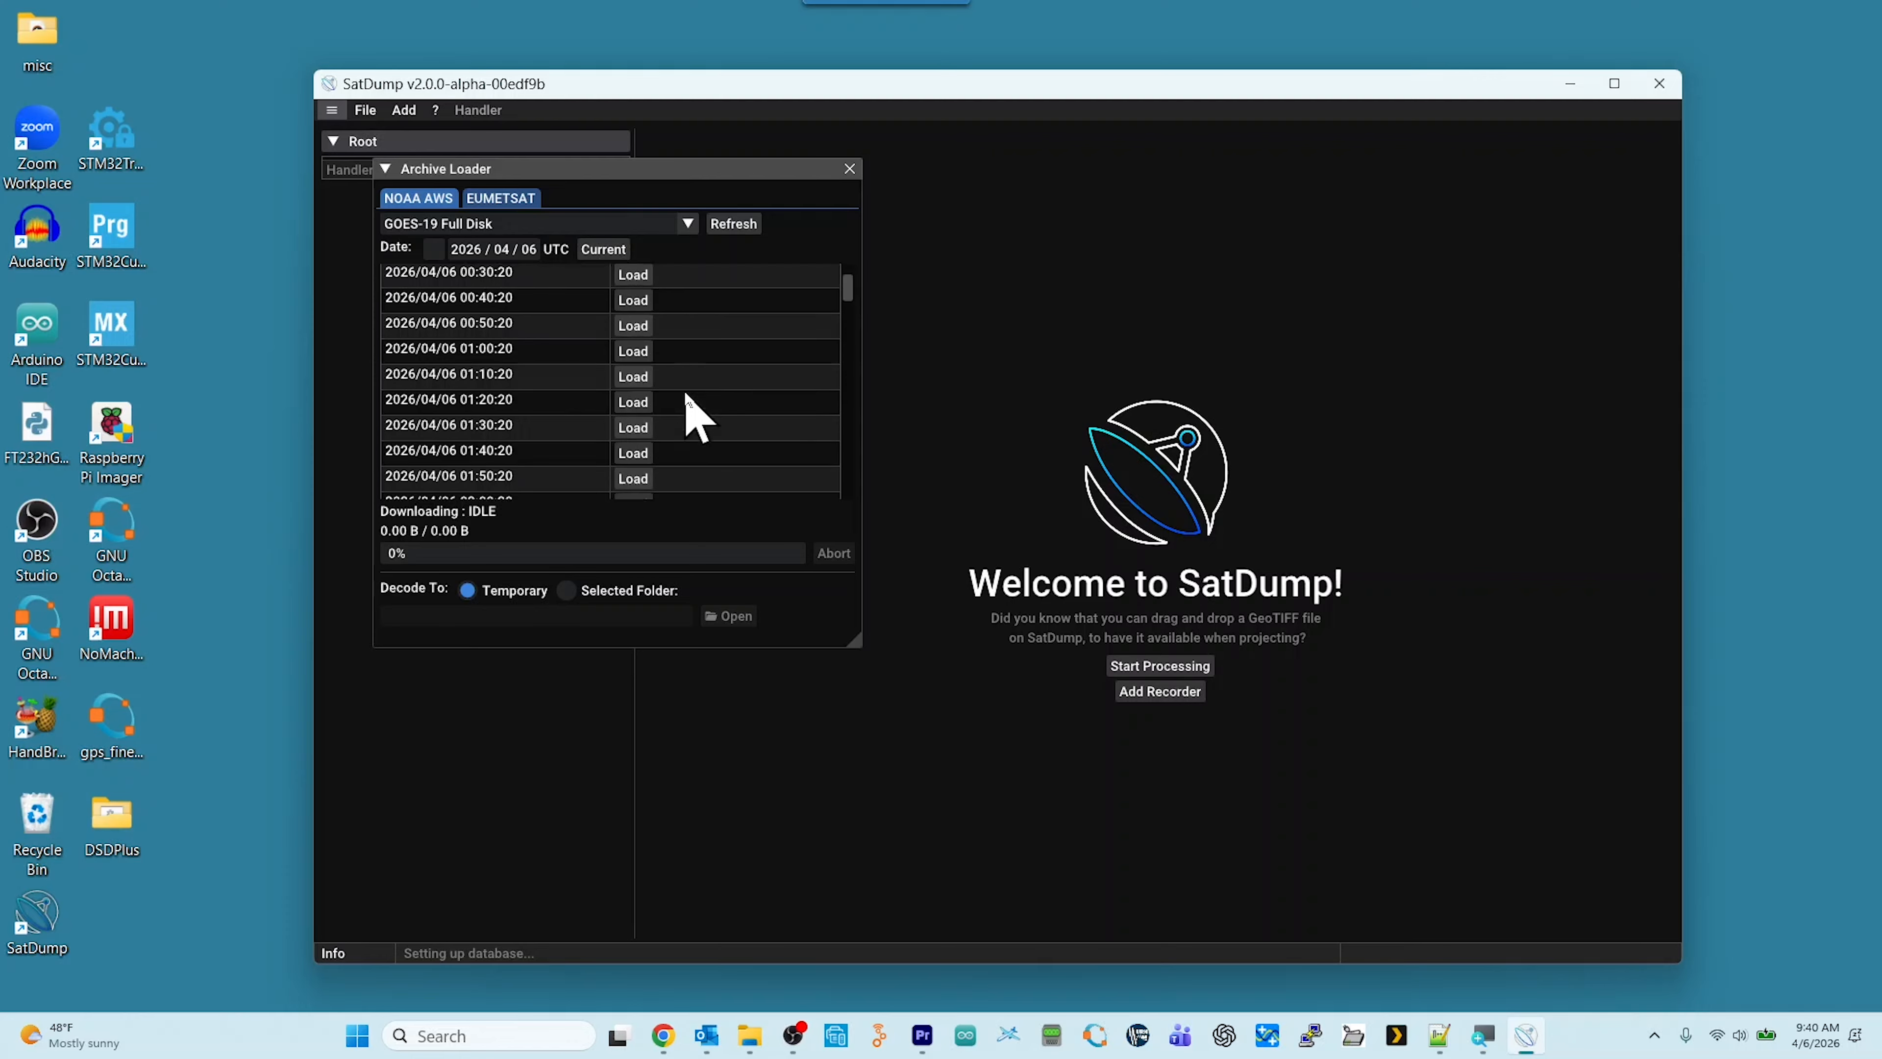
pyautogui.scroll(-6, 692, 401)
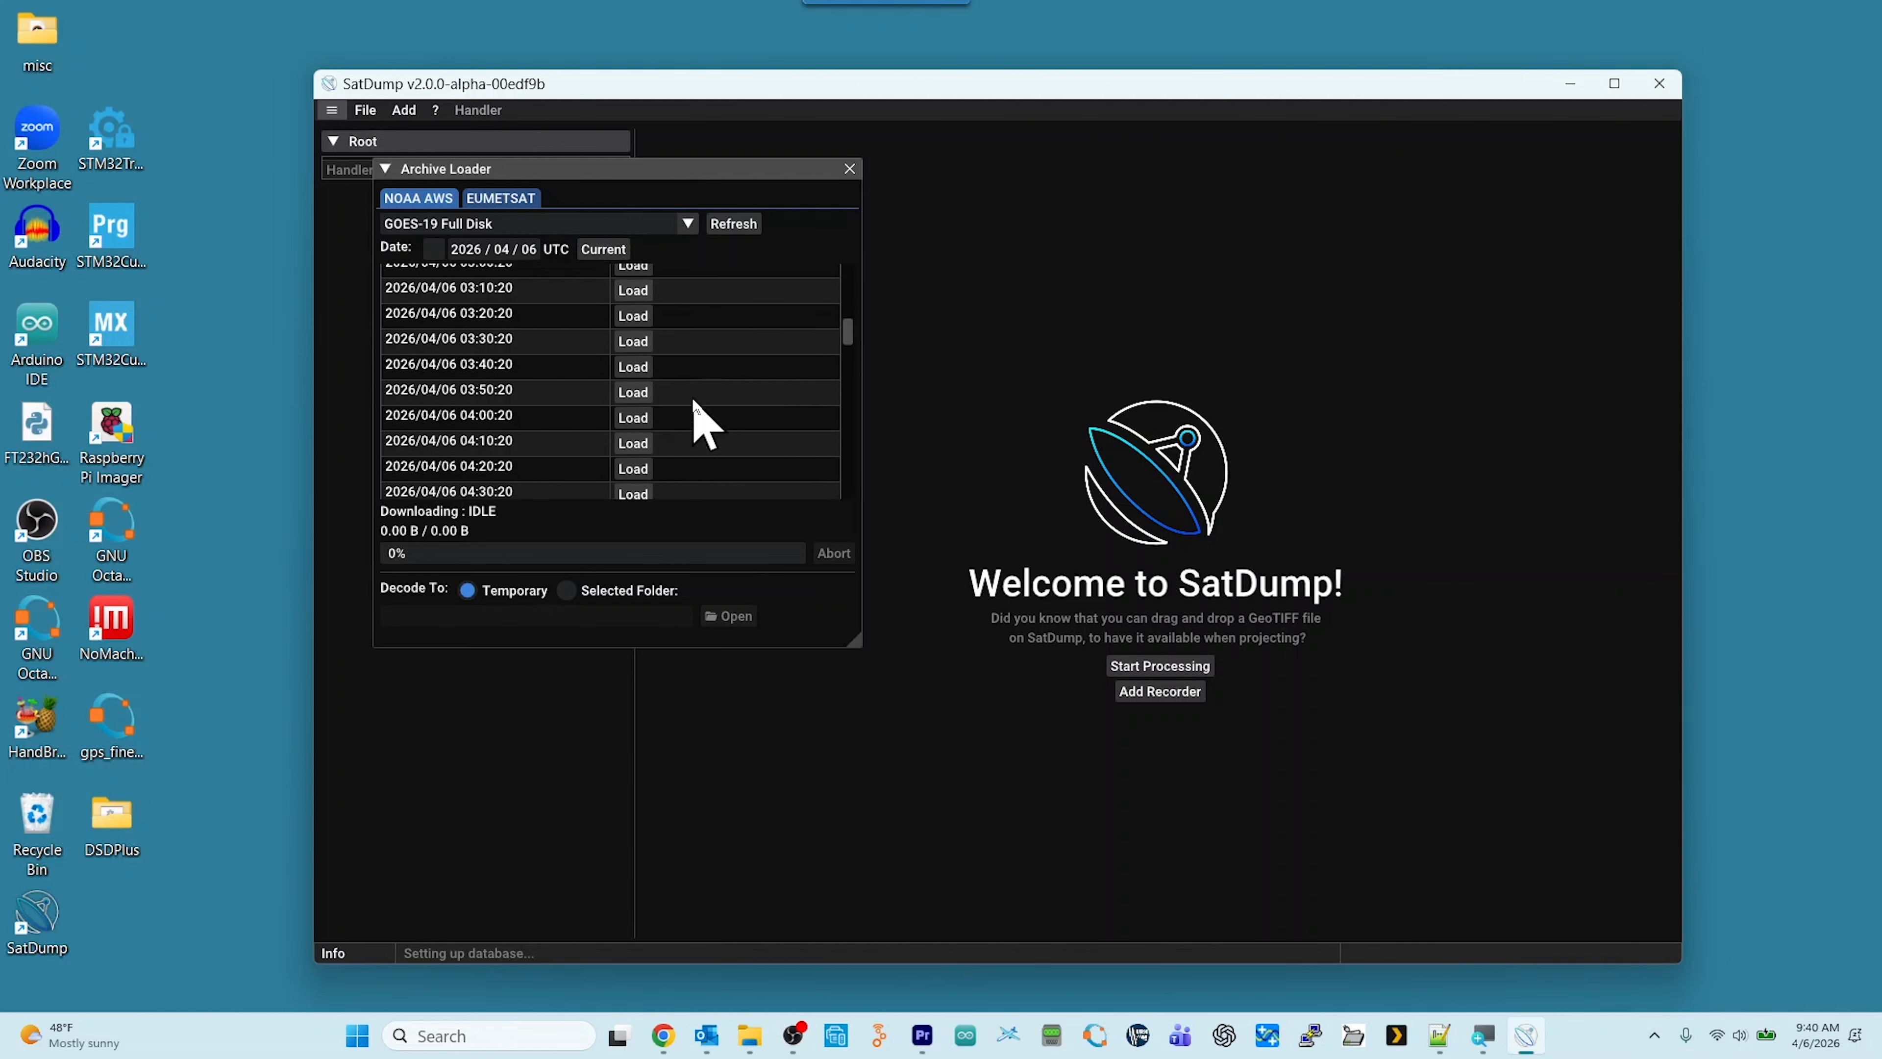
pyautogui.scroll(-2, 694, 399)
pyautogui.scroll(-7, 697, 402)
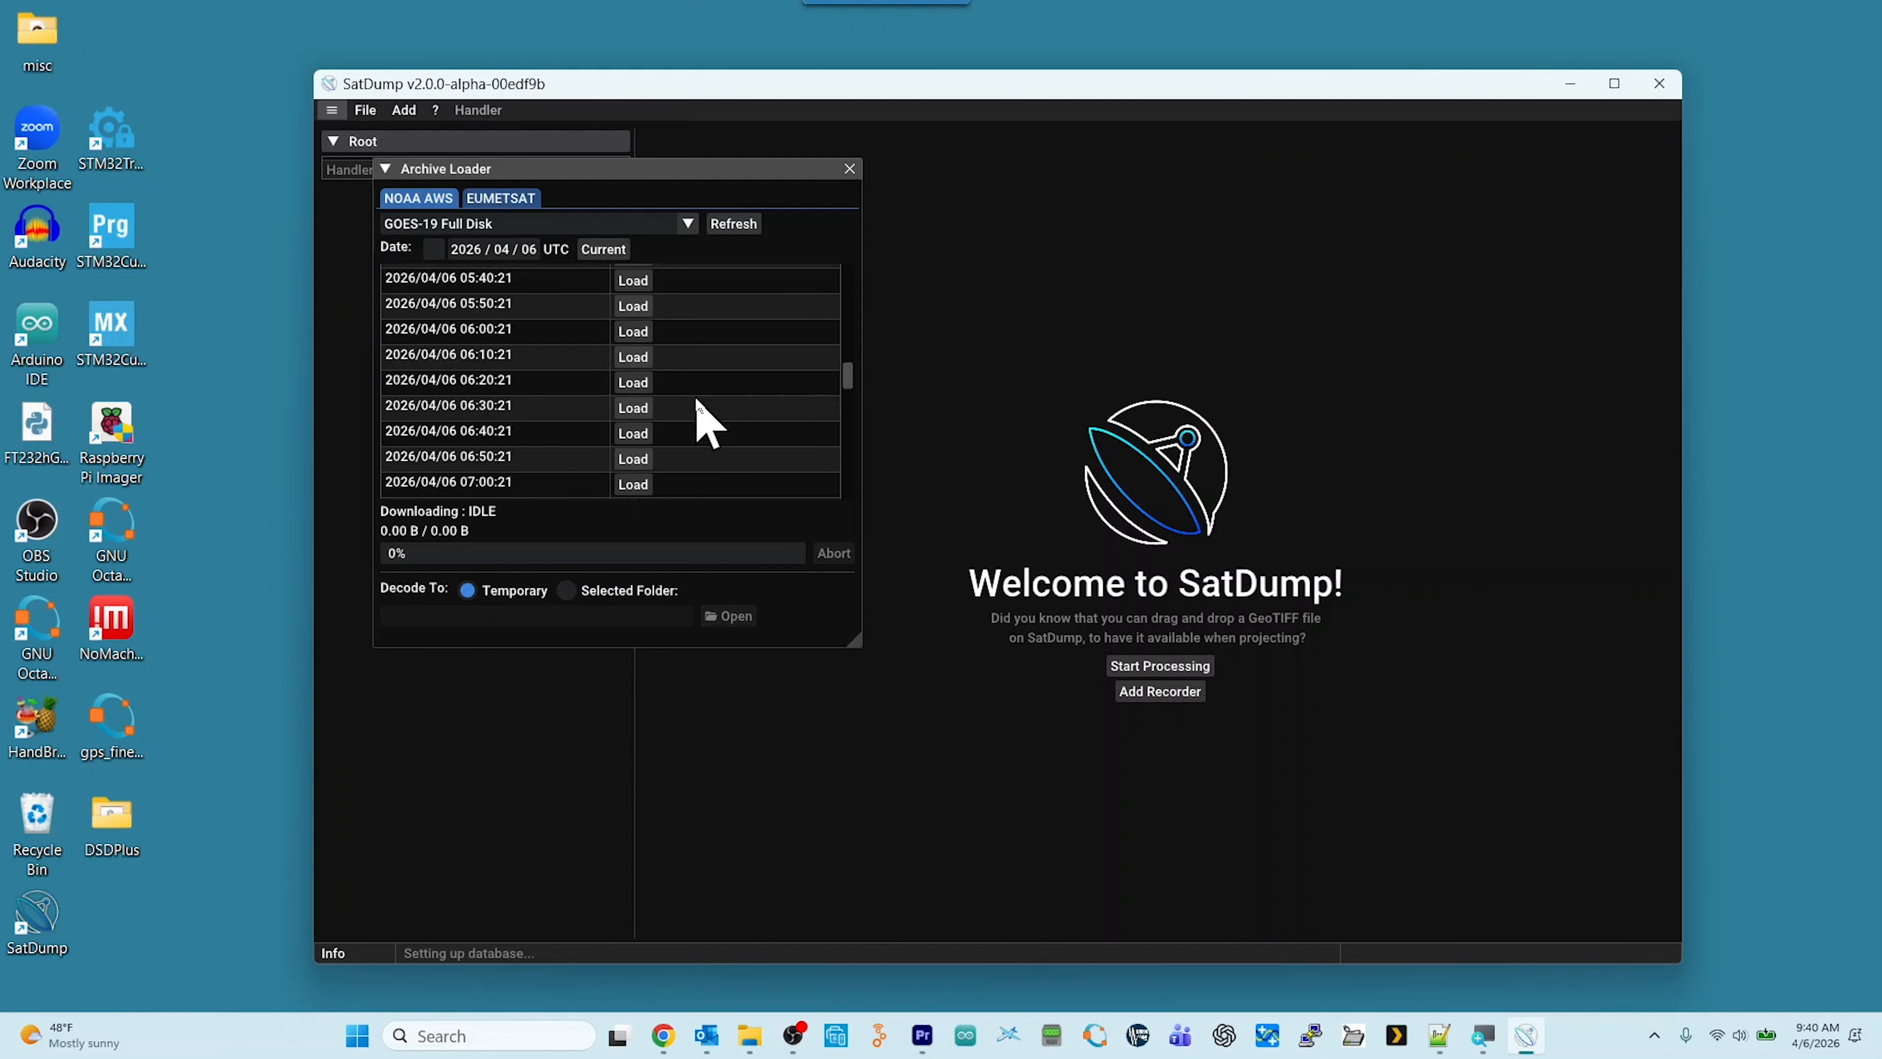
pyautogui.scroll(-2, 701, 423)
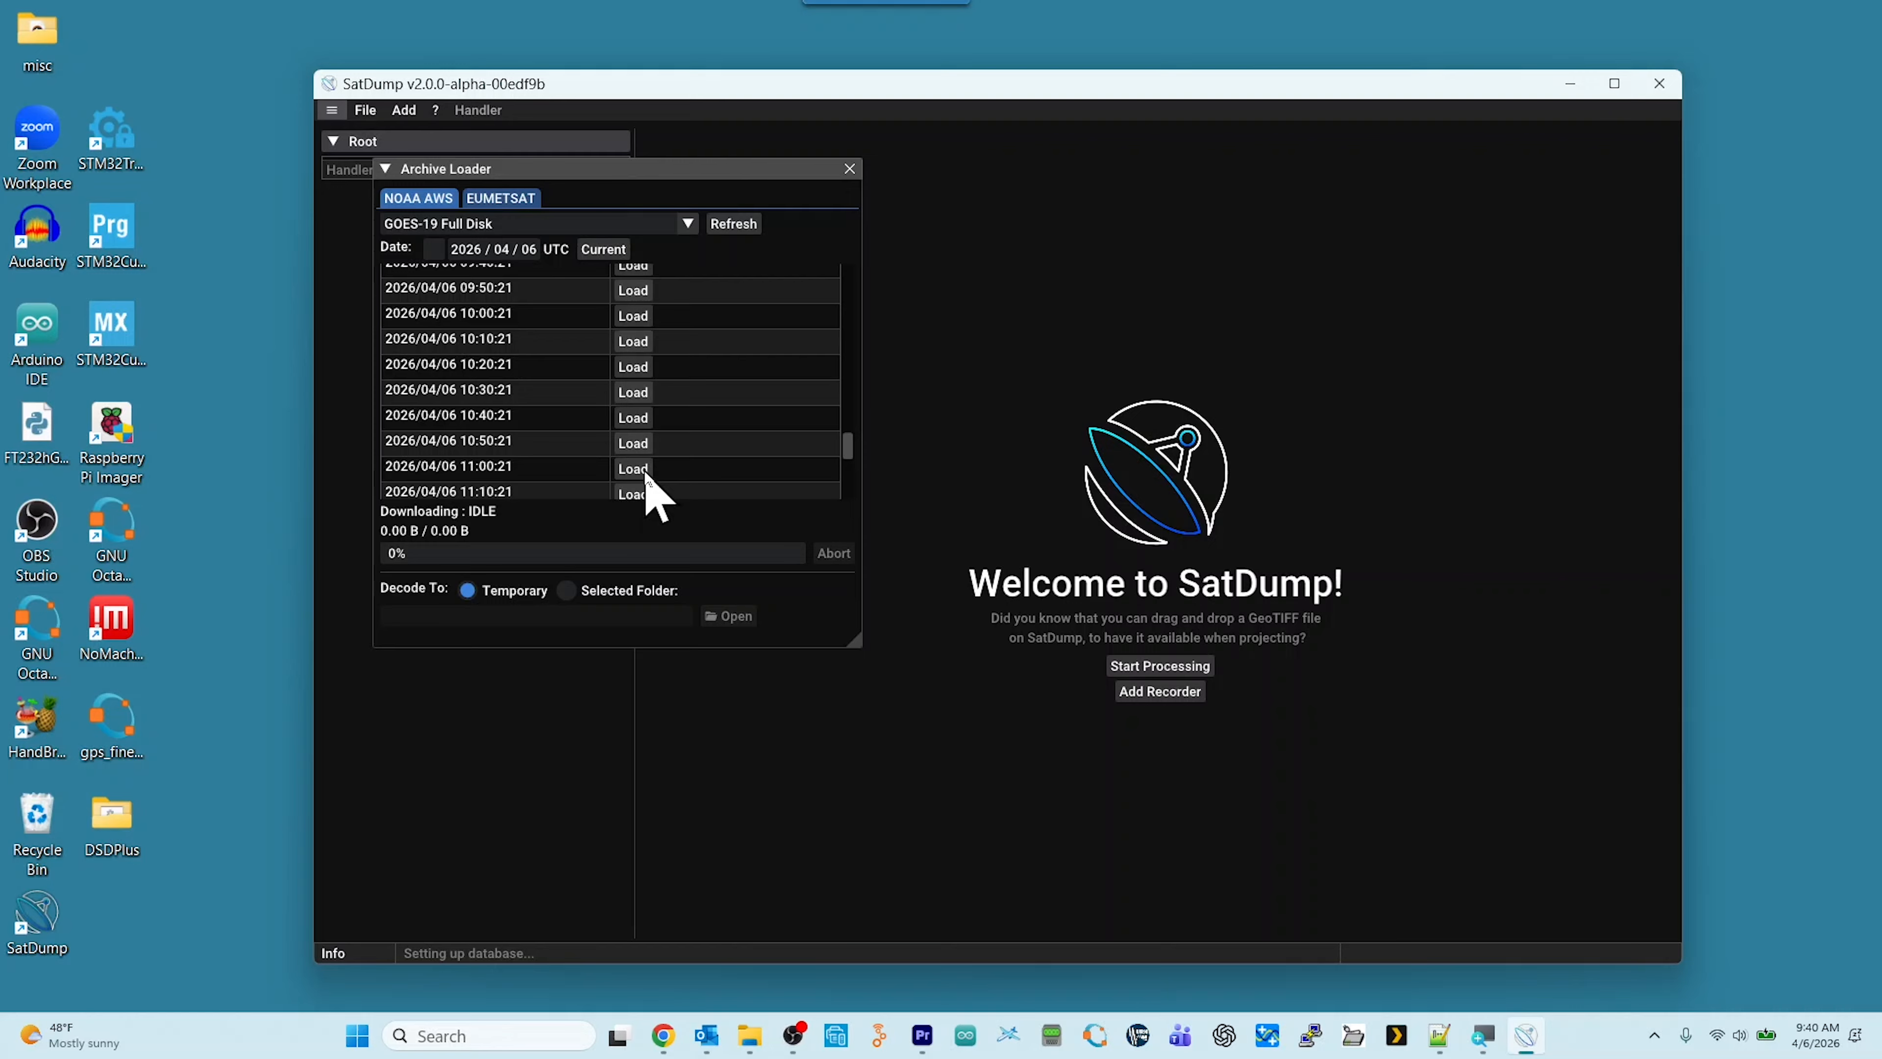
pyautogui.click(634, 468)
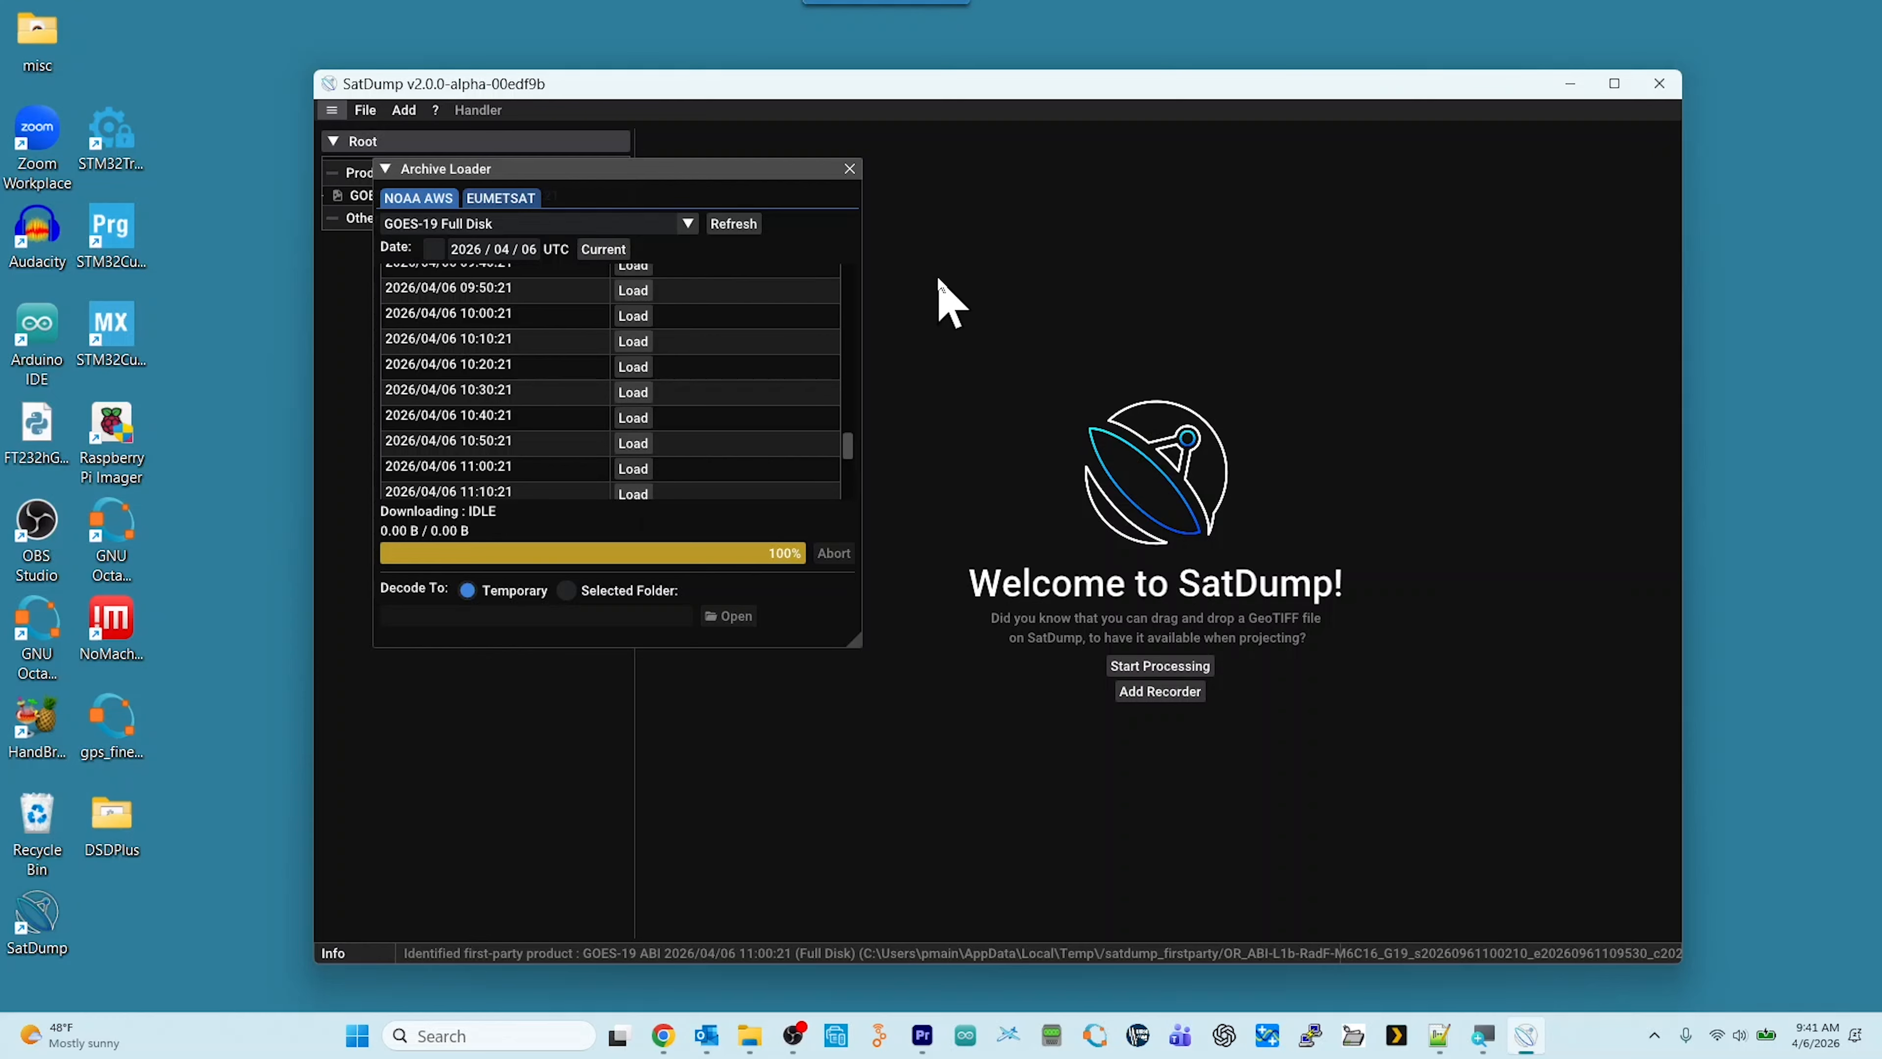
pyautogui.click(850, 169)
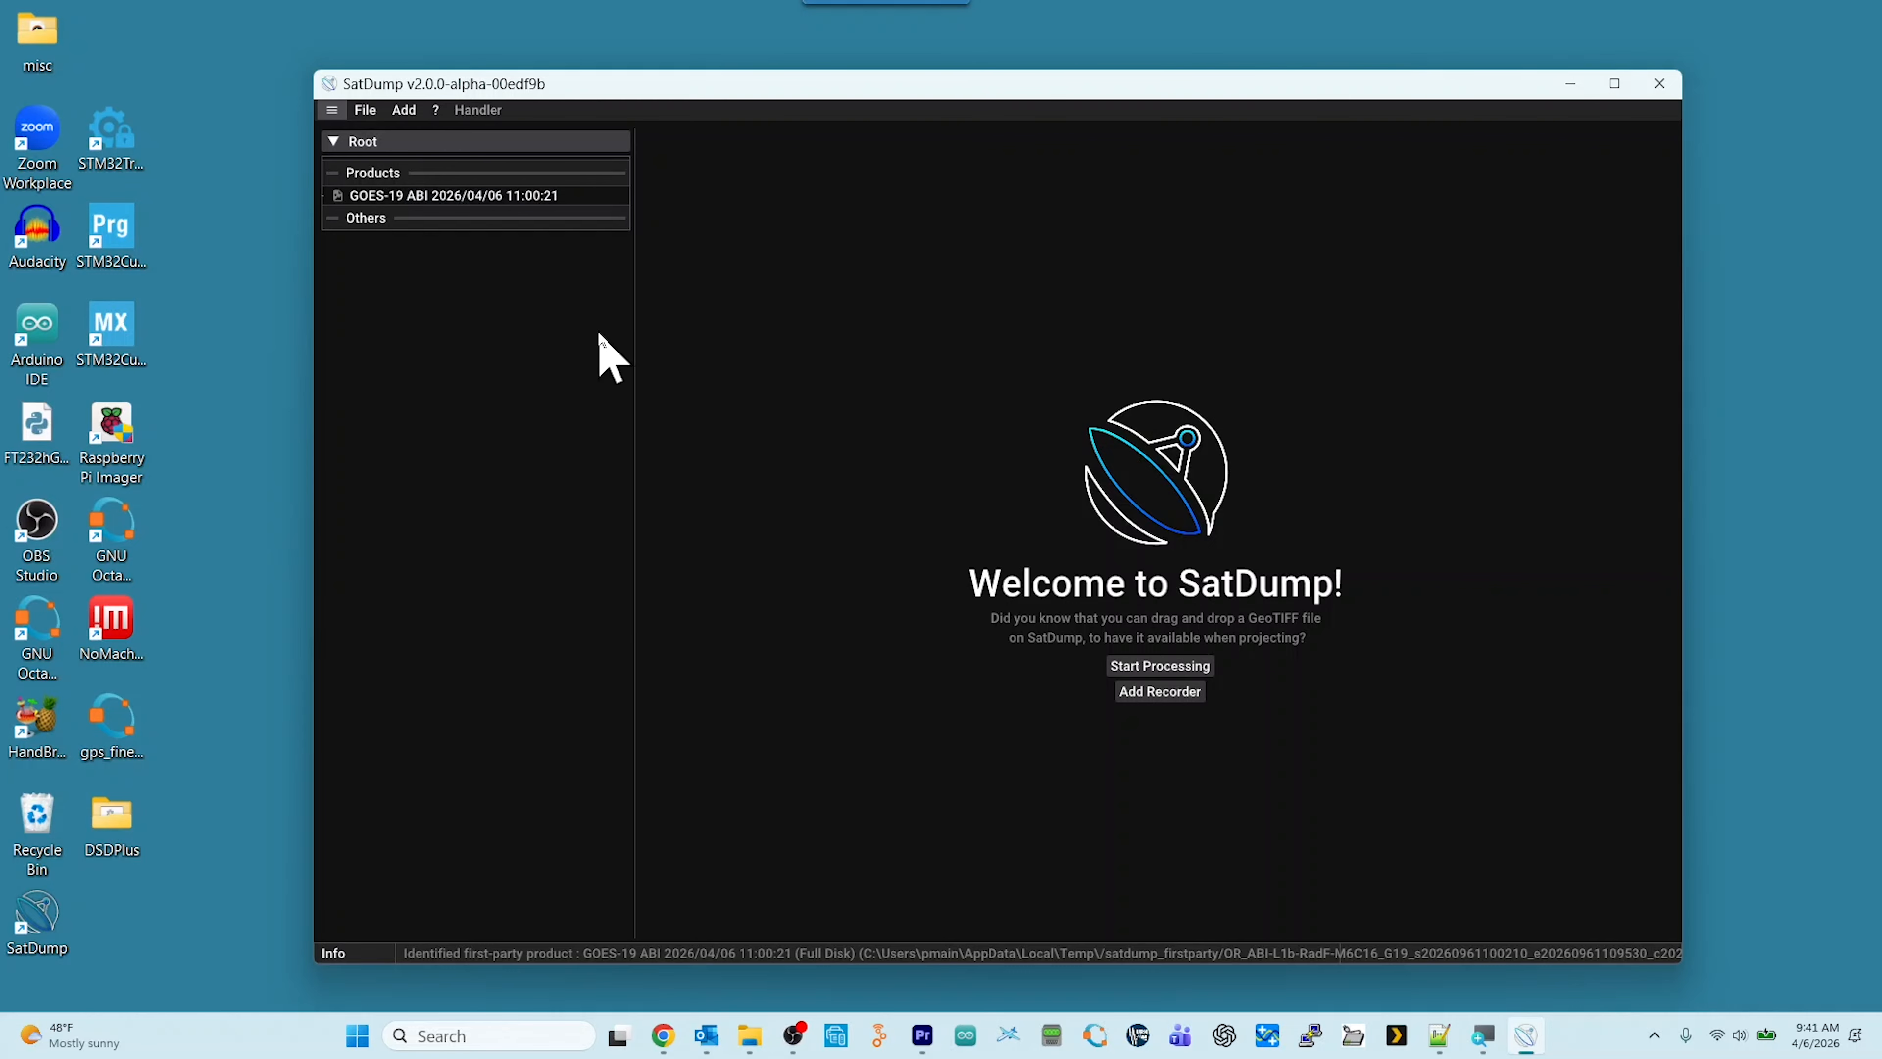
# Display the loaded GOES-19 ABI product and look through its list of channels, keeping Channel 1 selected.
pyautogui.click(433, 196)
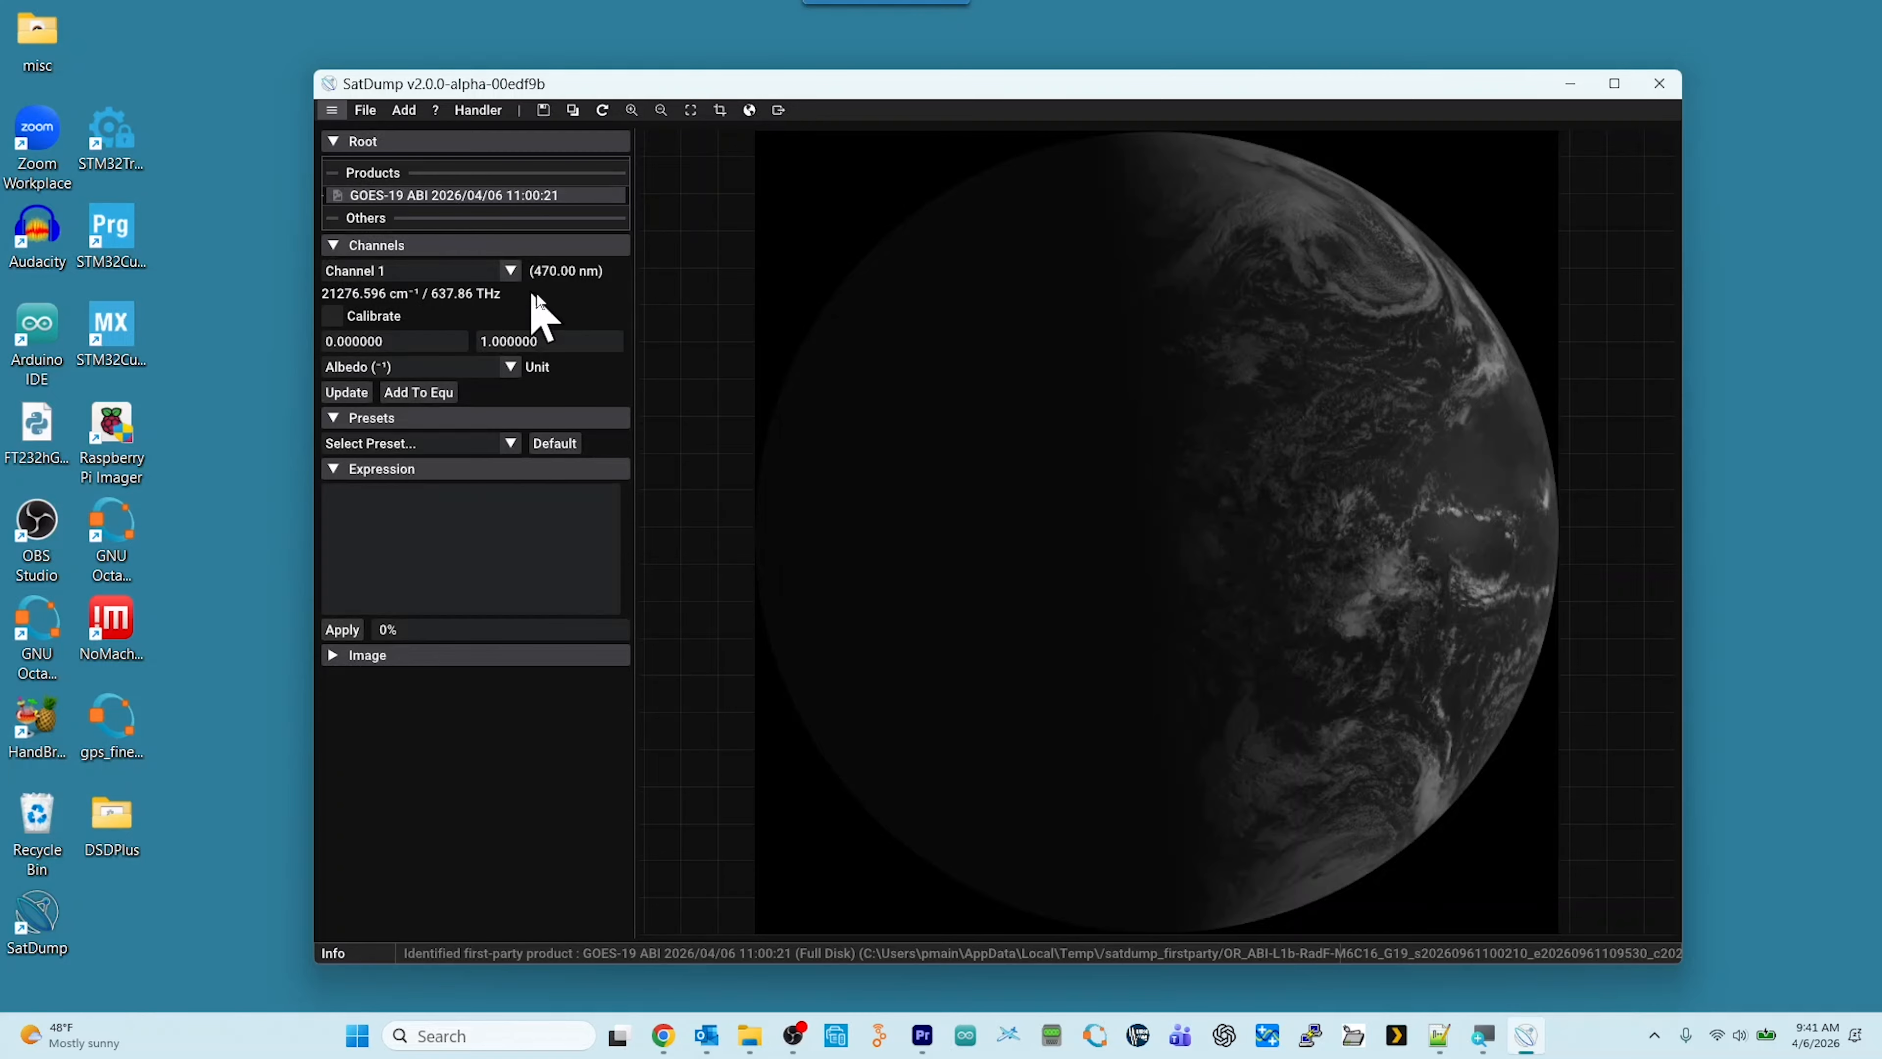
pyautogui.click(511, 272)
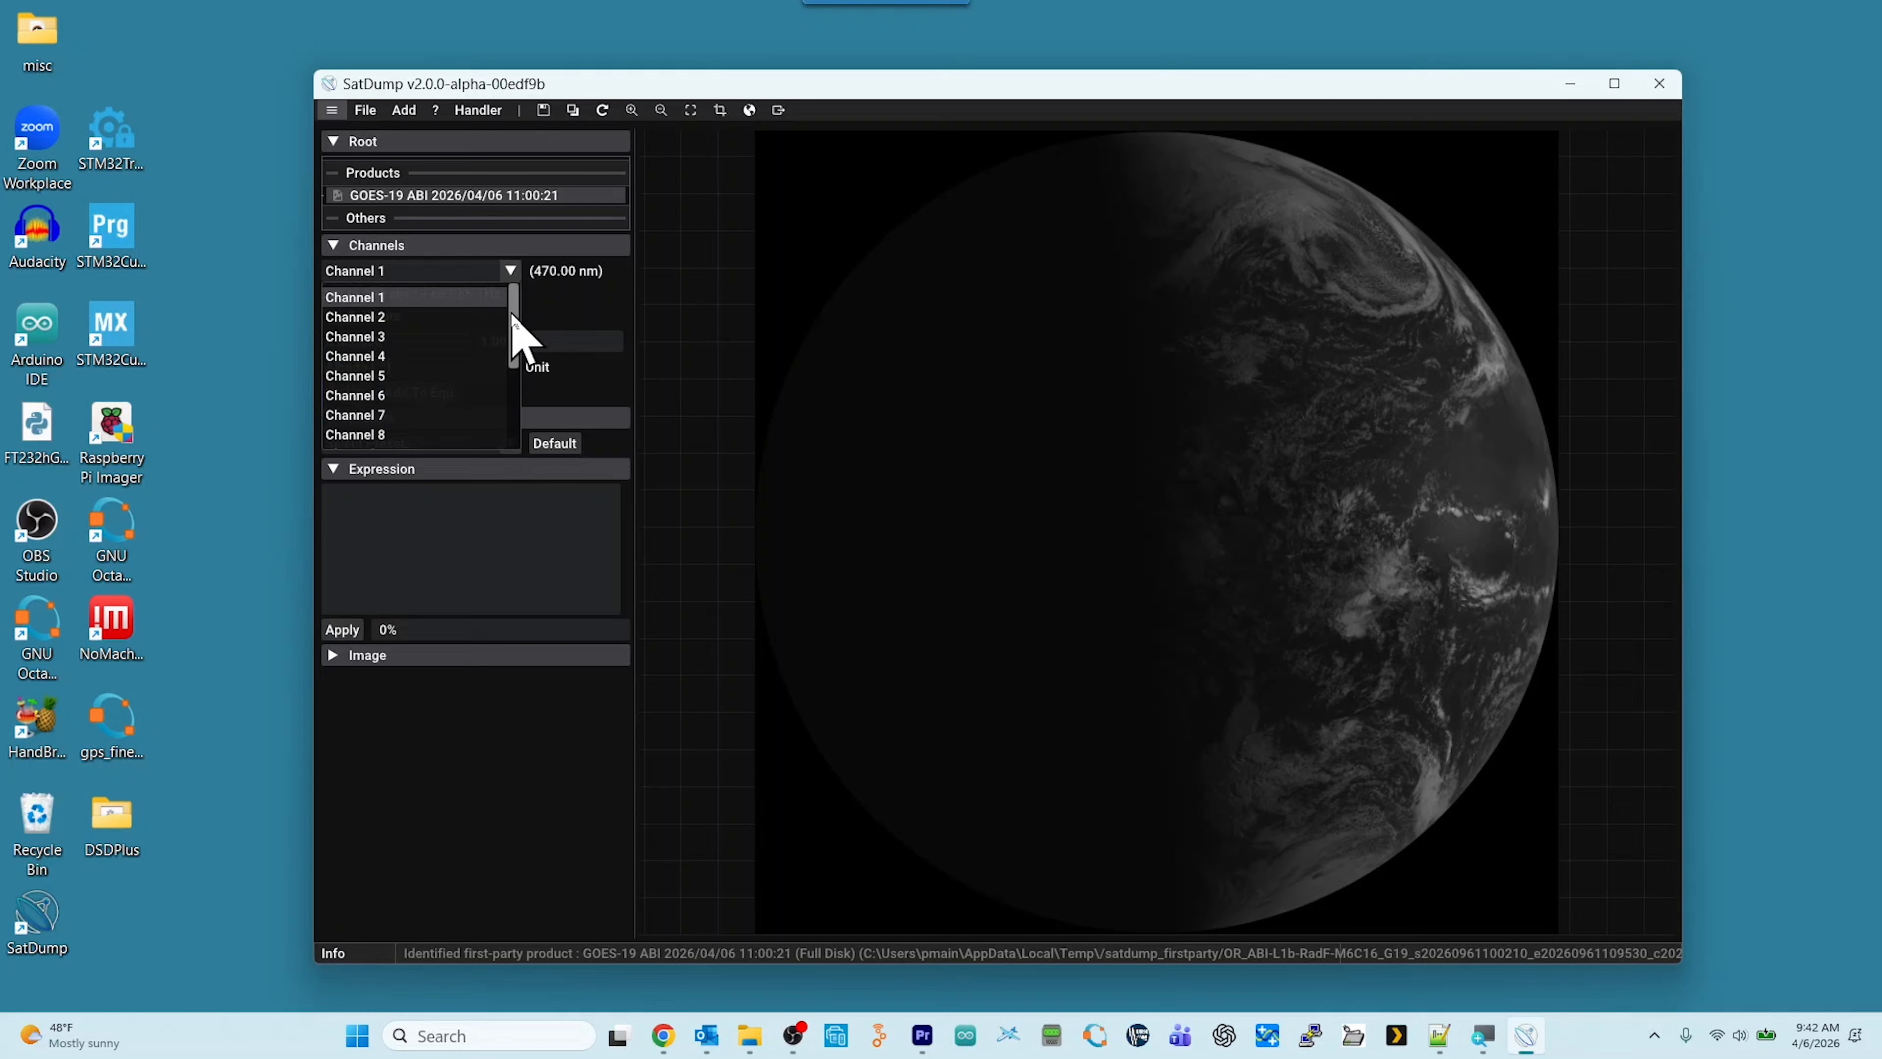
pyautogui.moveTo(511, 317); pyautogui.dragTo(509, 396)
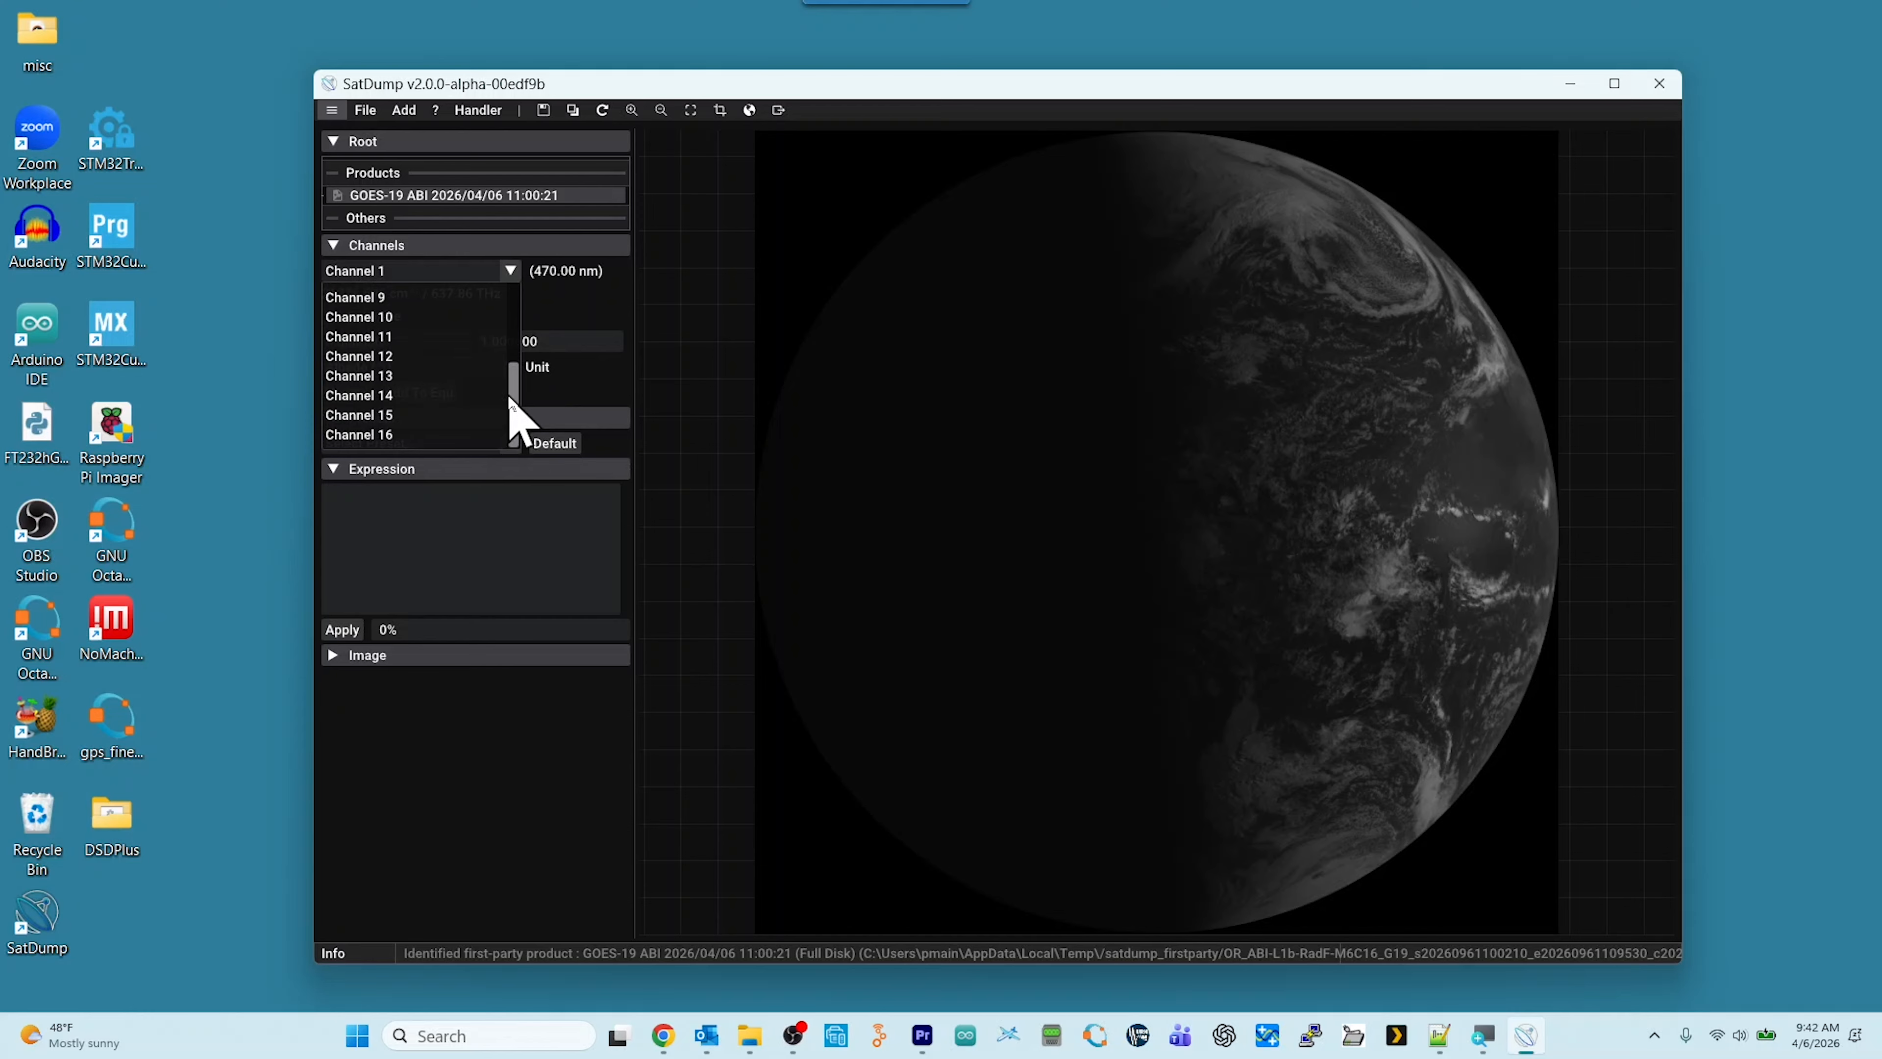
pyautogui.moveTo(511, 404); pyautogui.dragTo(551, 294)
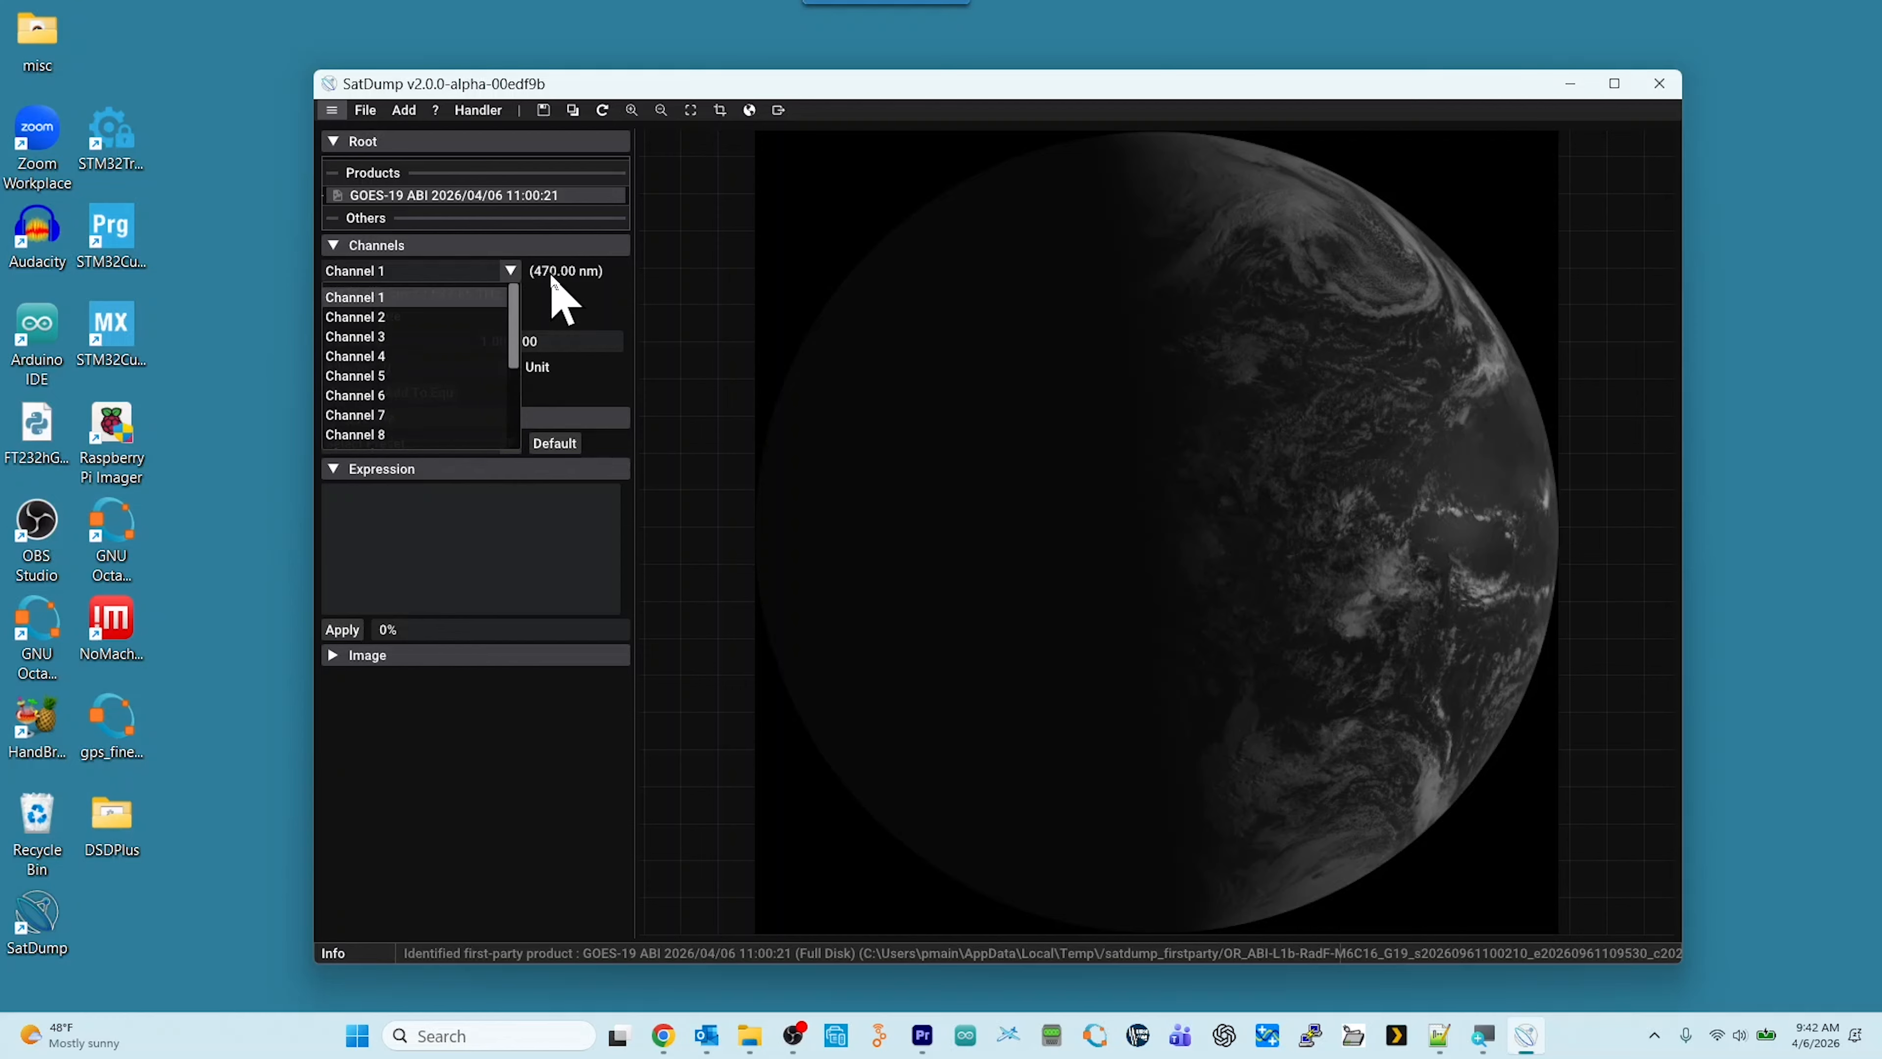
pyautogui.click(510, 271)
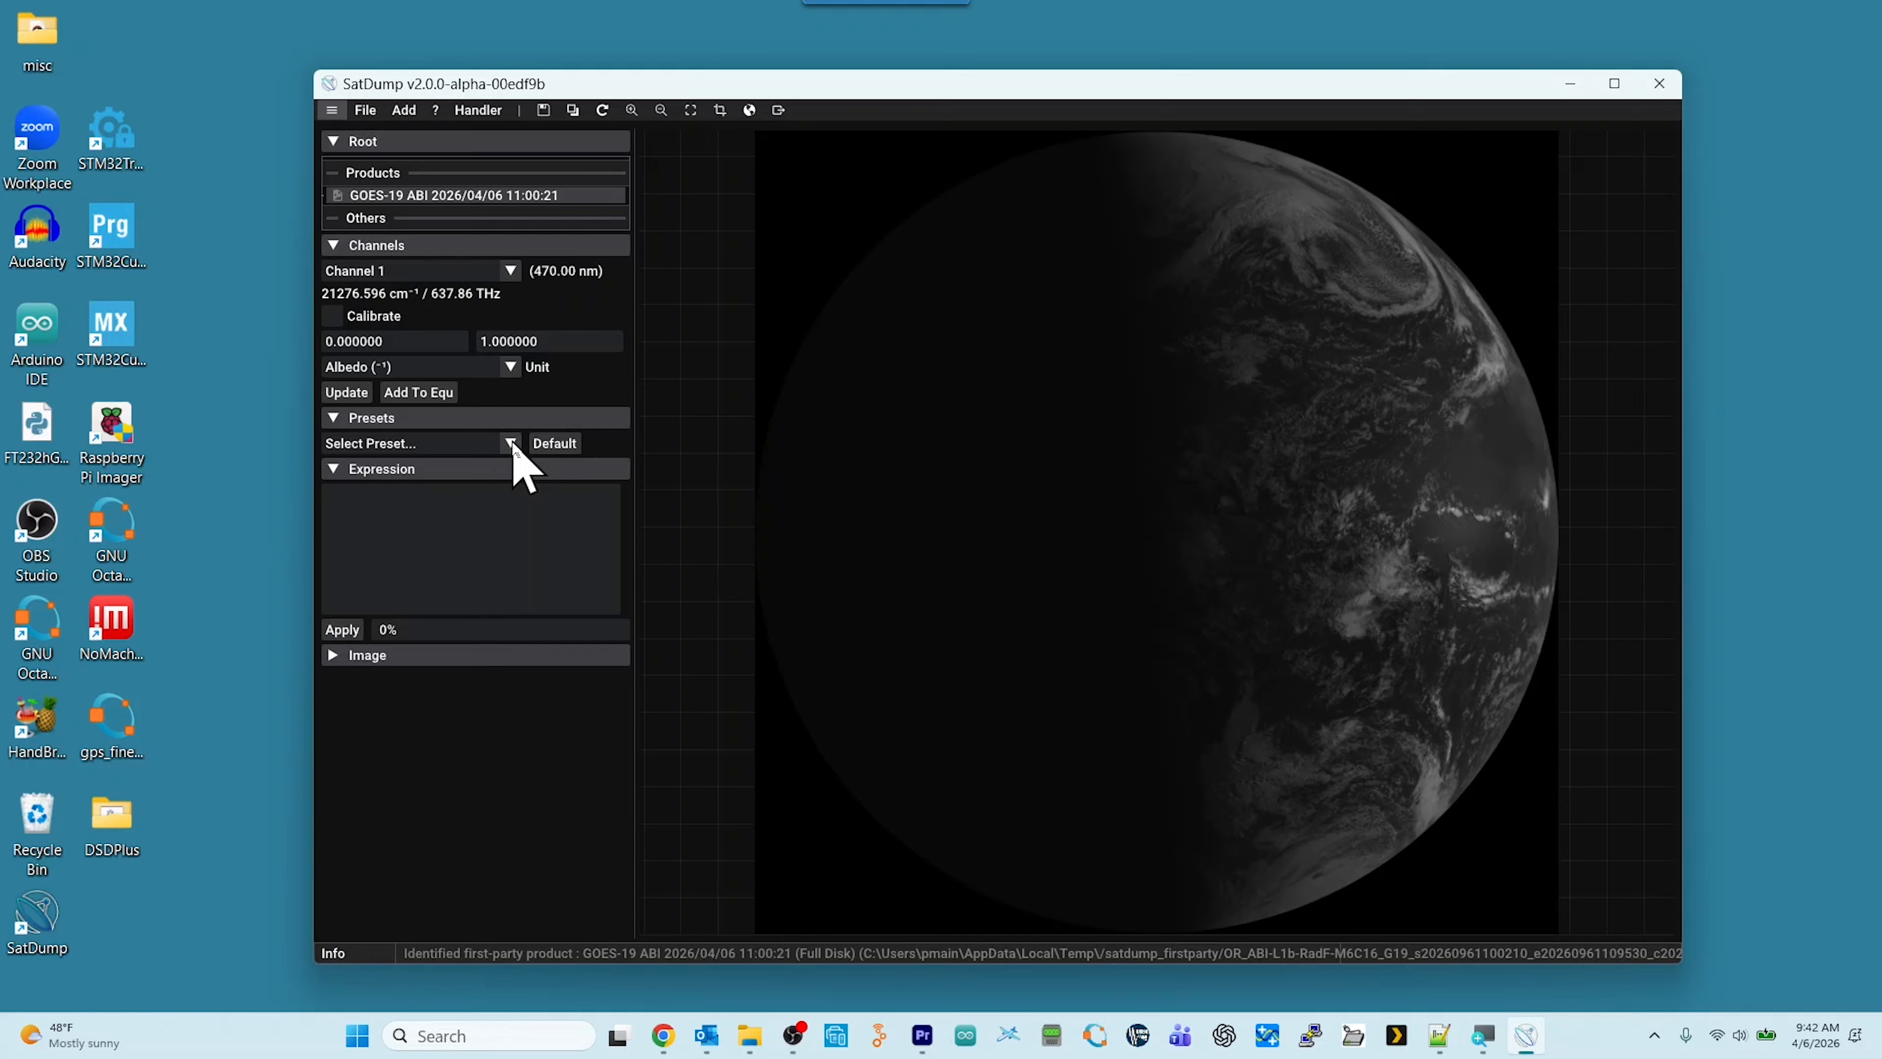
# Apply the MCIR (NASA Underlay) preset to the GOES-19 ABI product.
pyautogui.click(511, 444)
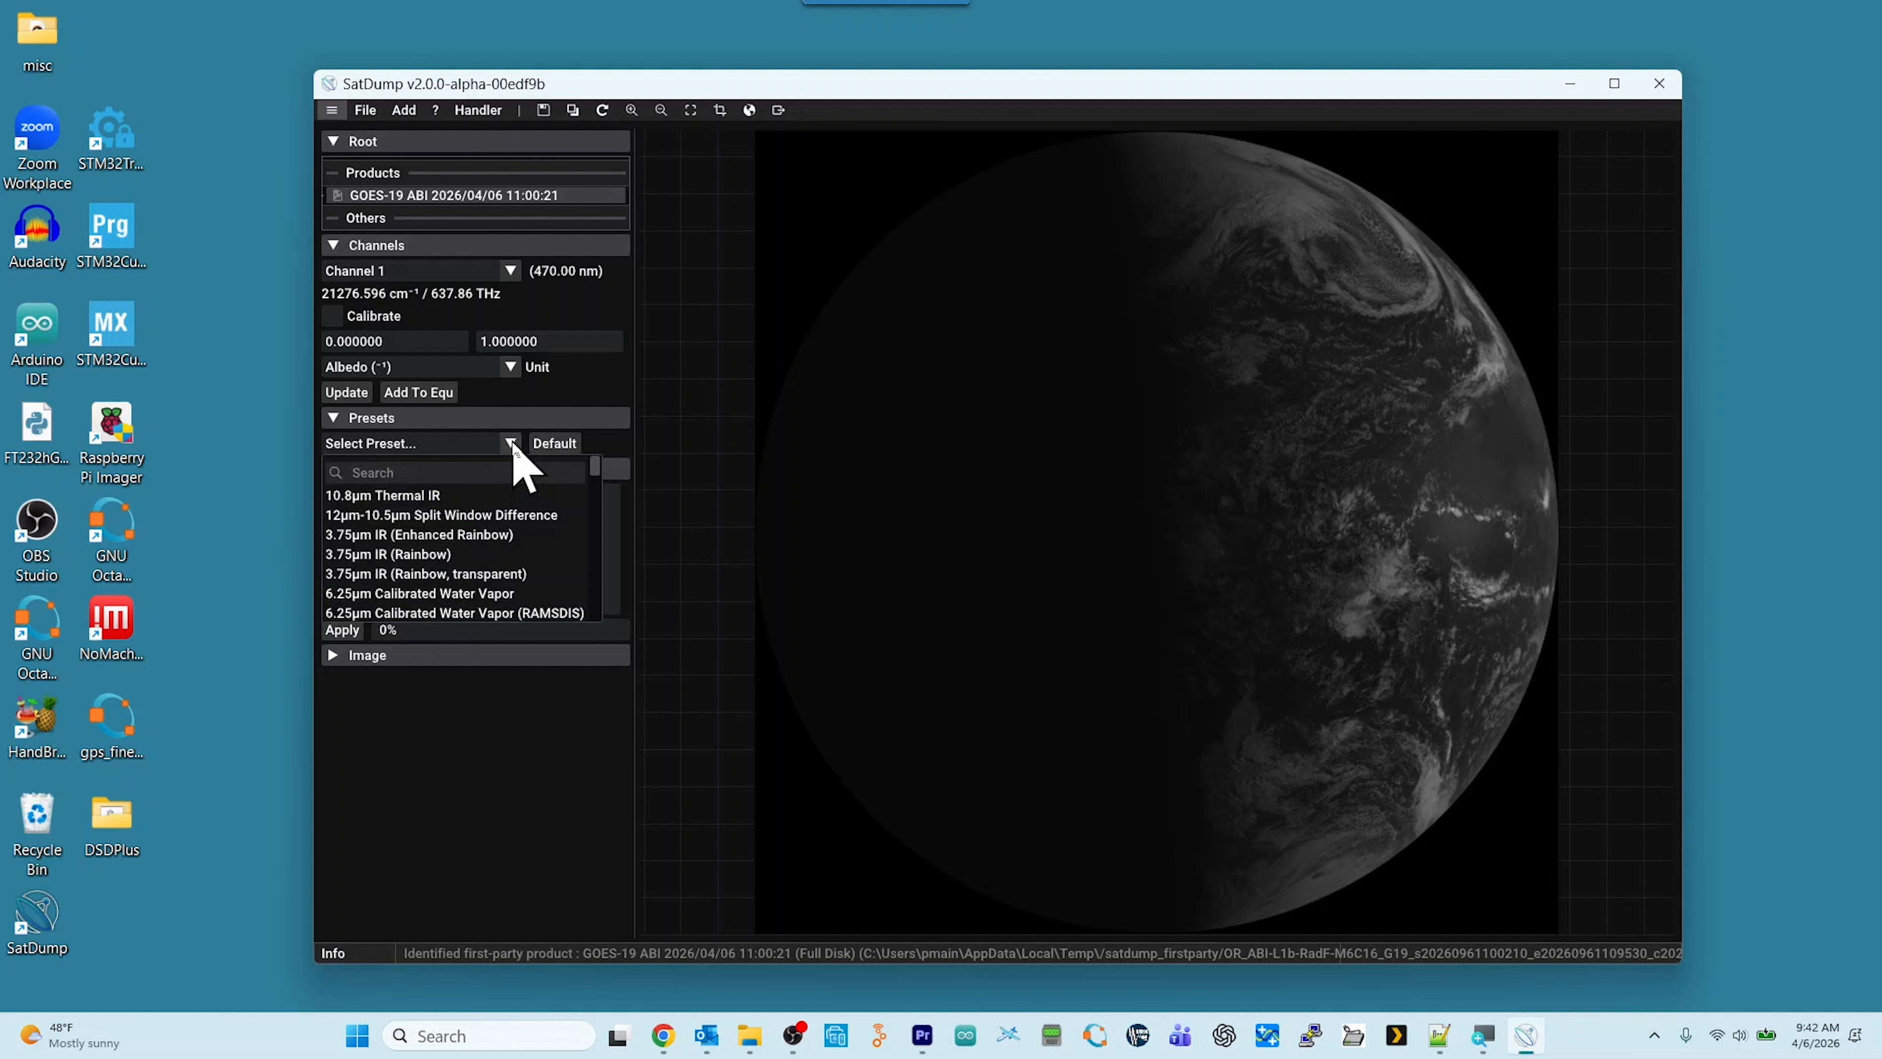
pyautogui.scroll(-3, 558, 515)
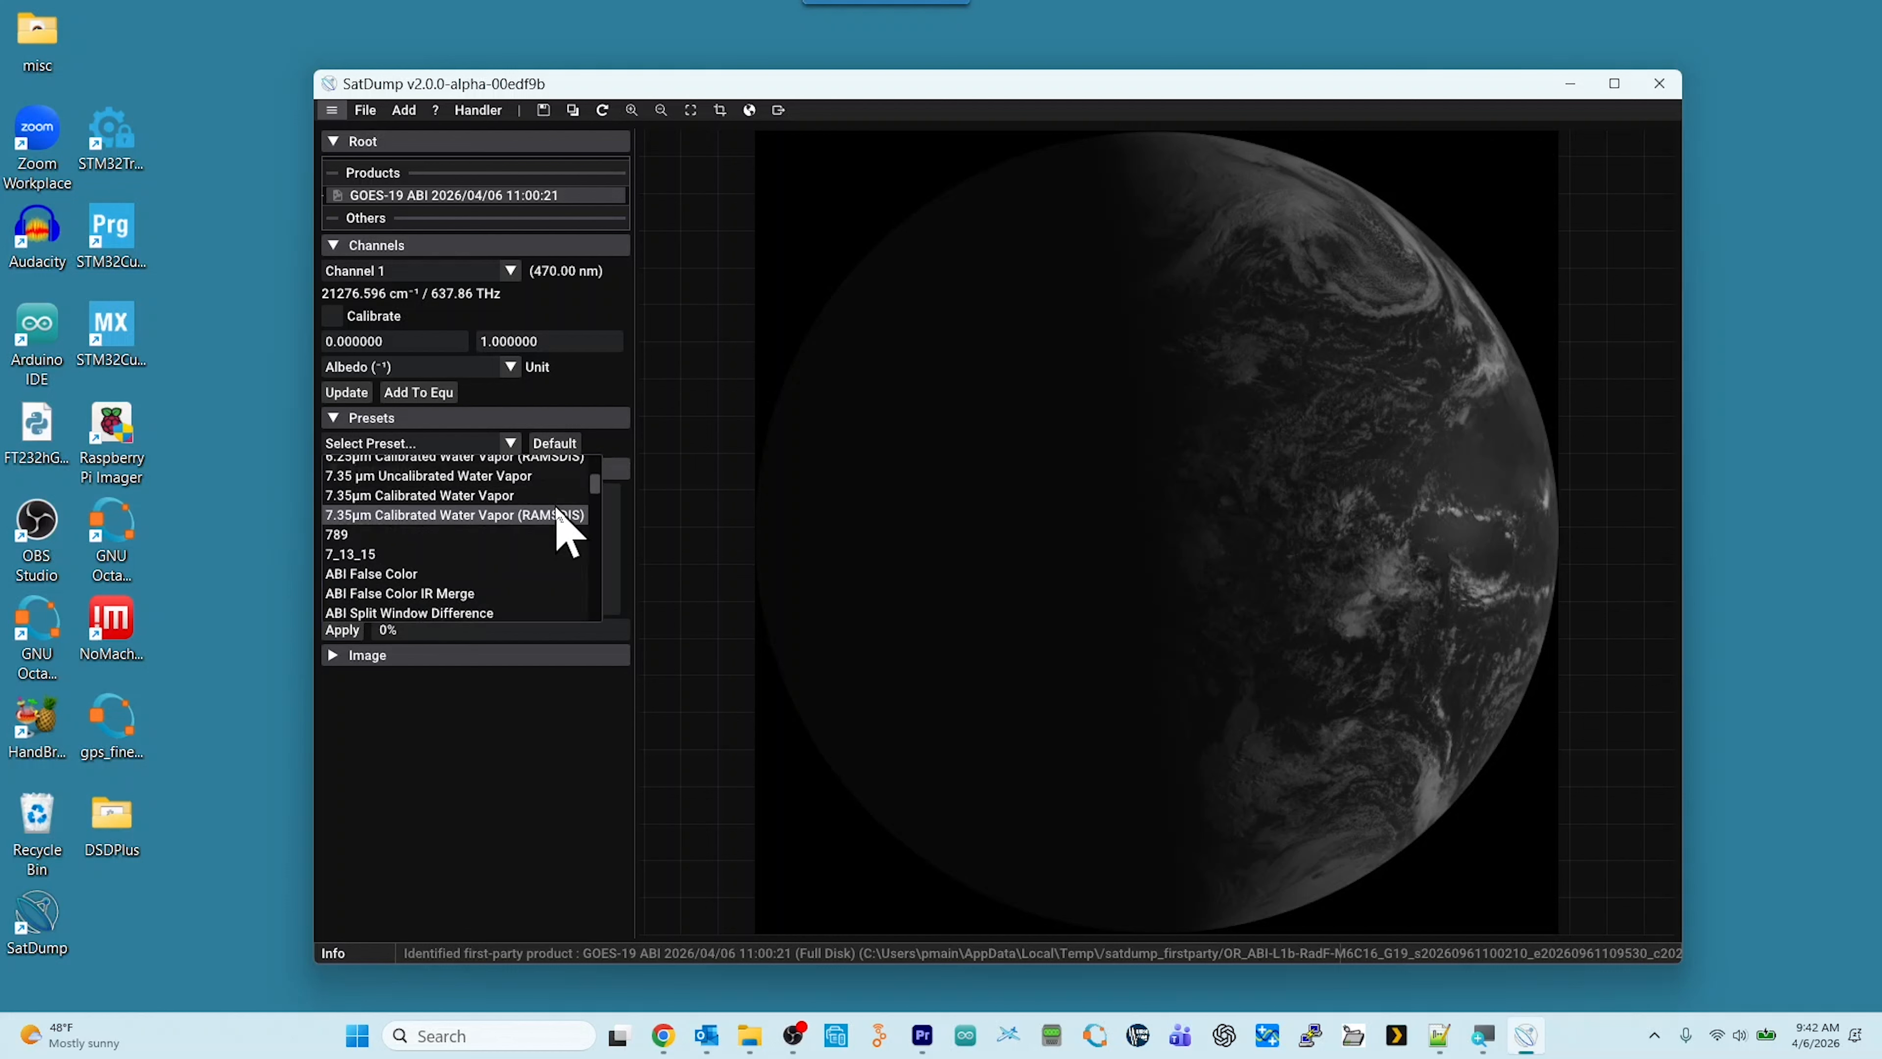
pyautogui.scroll(-2, 559, 516)
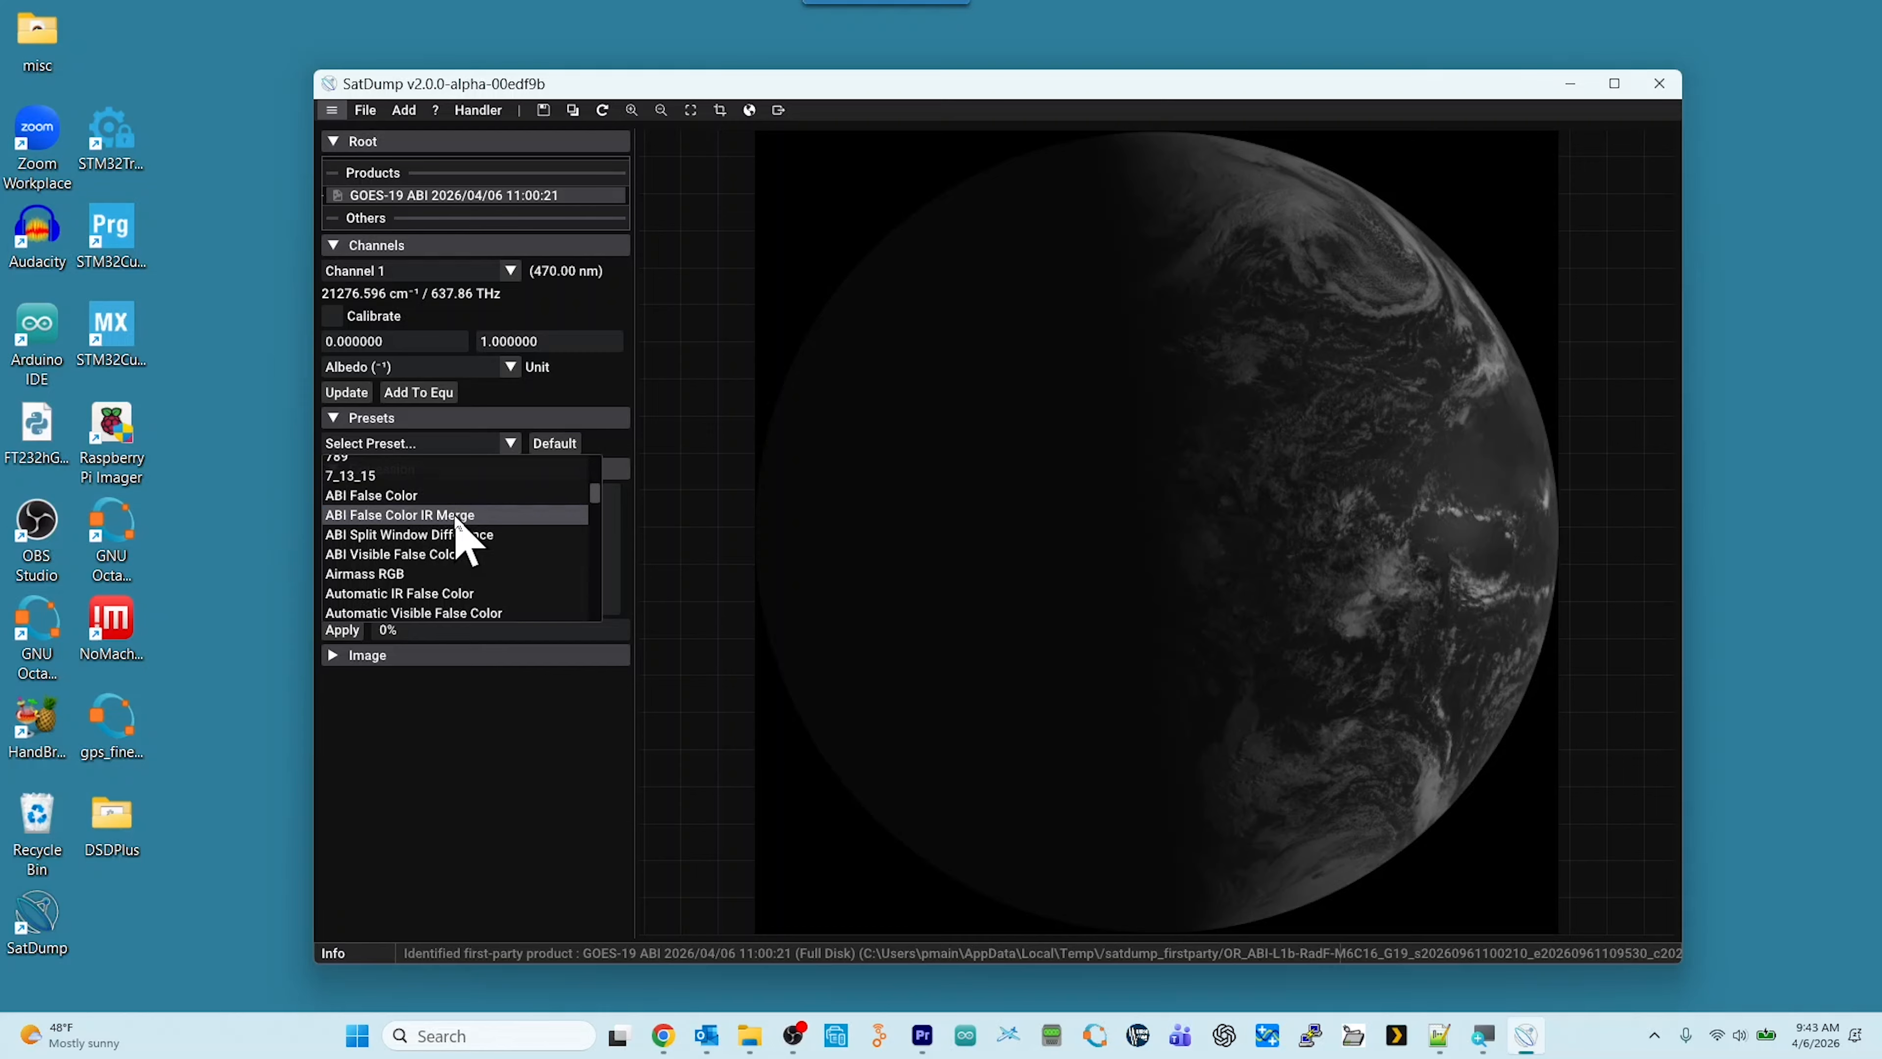
pyautogui.scroll(-4, 459, 519)
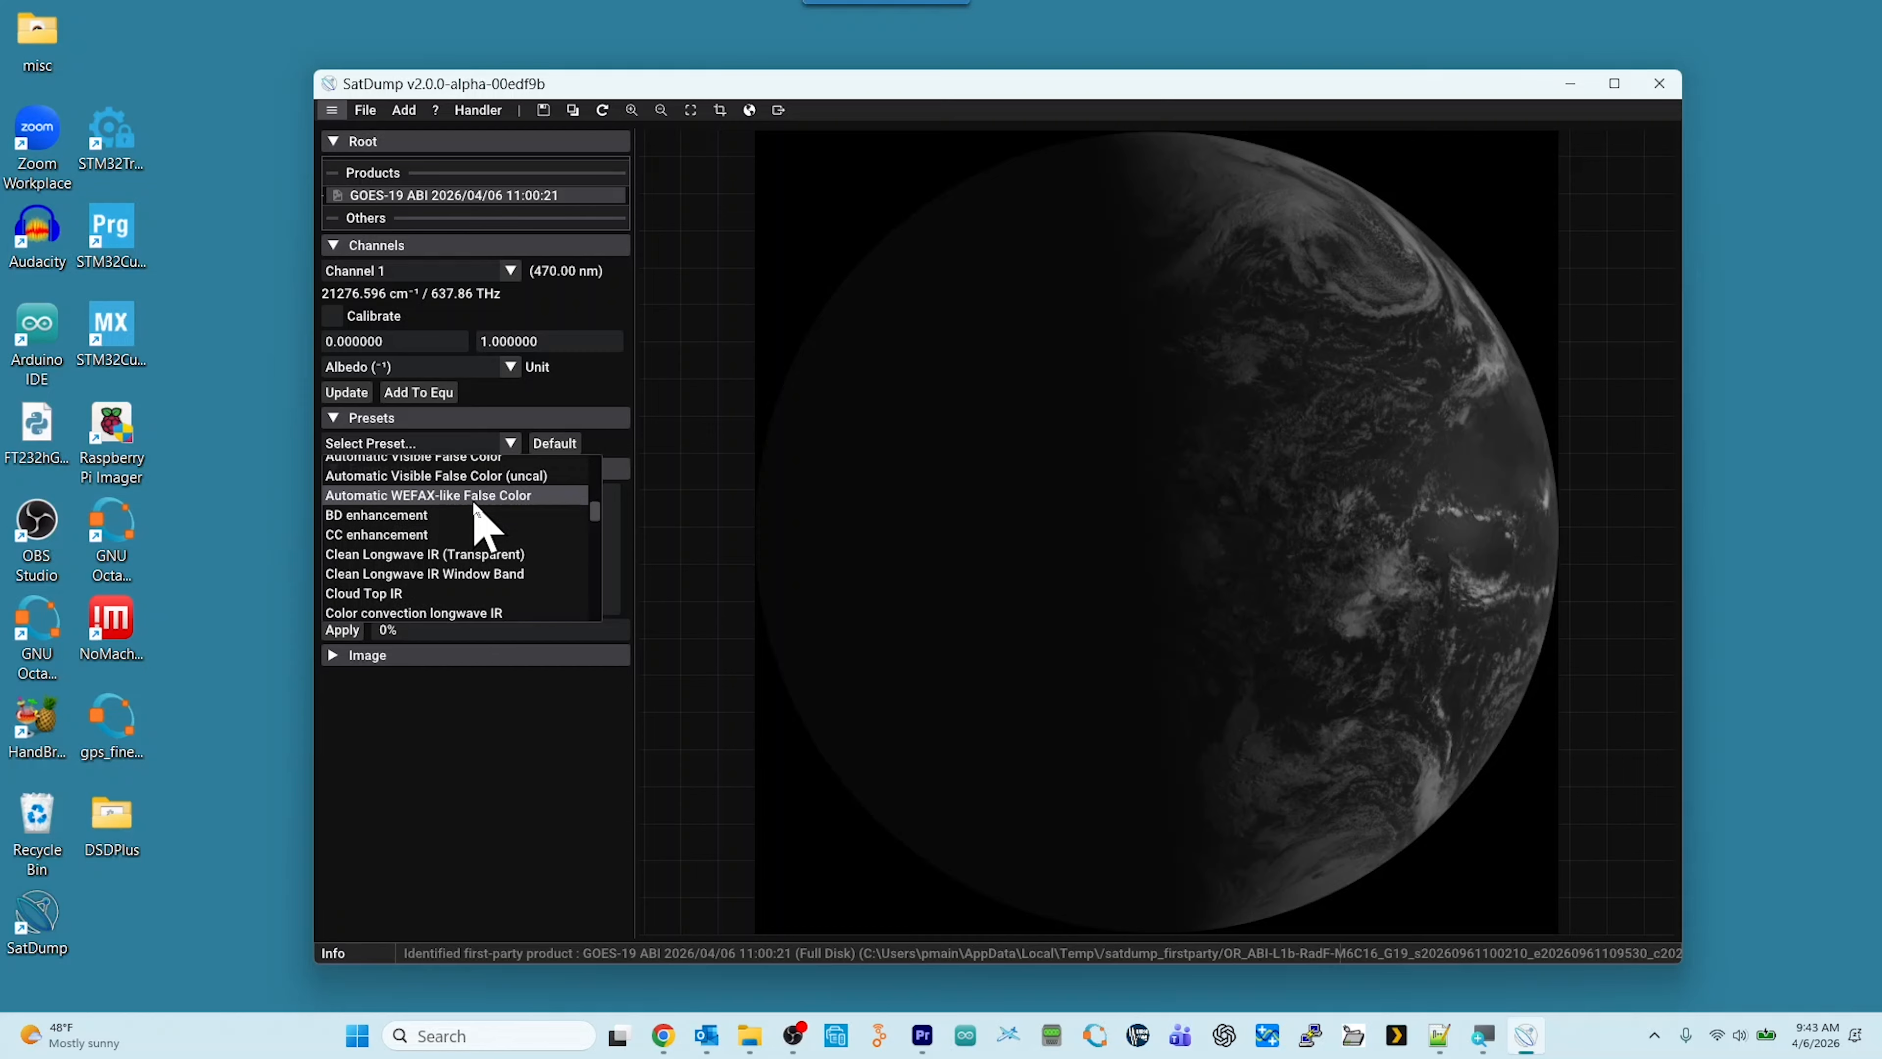
pyautogui.scroll(-2, 481, 519)
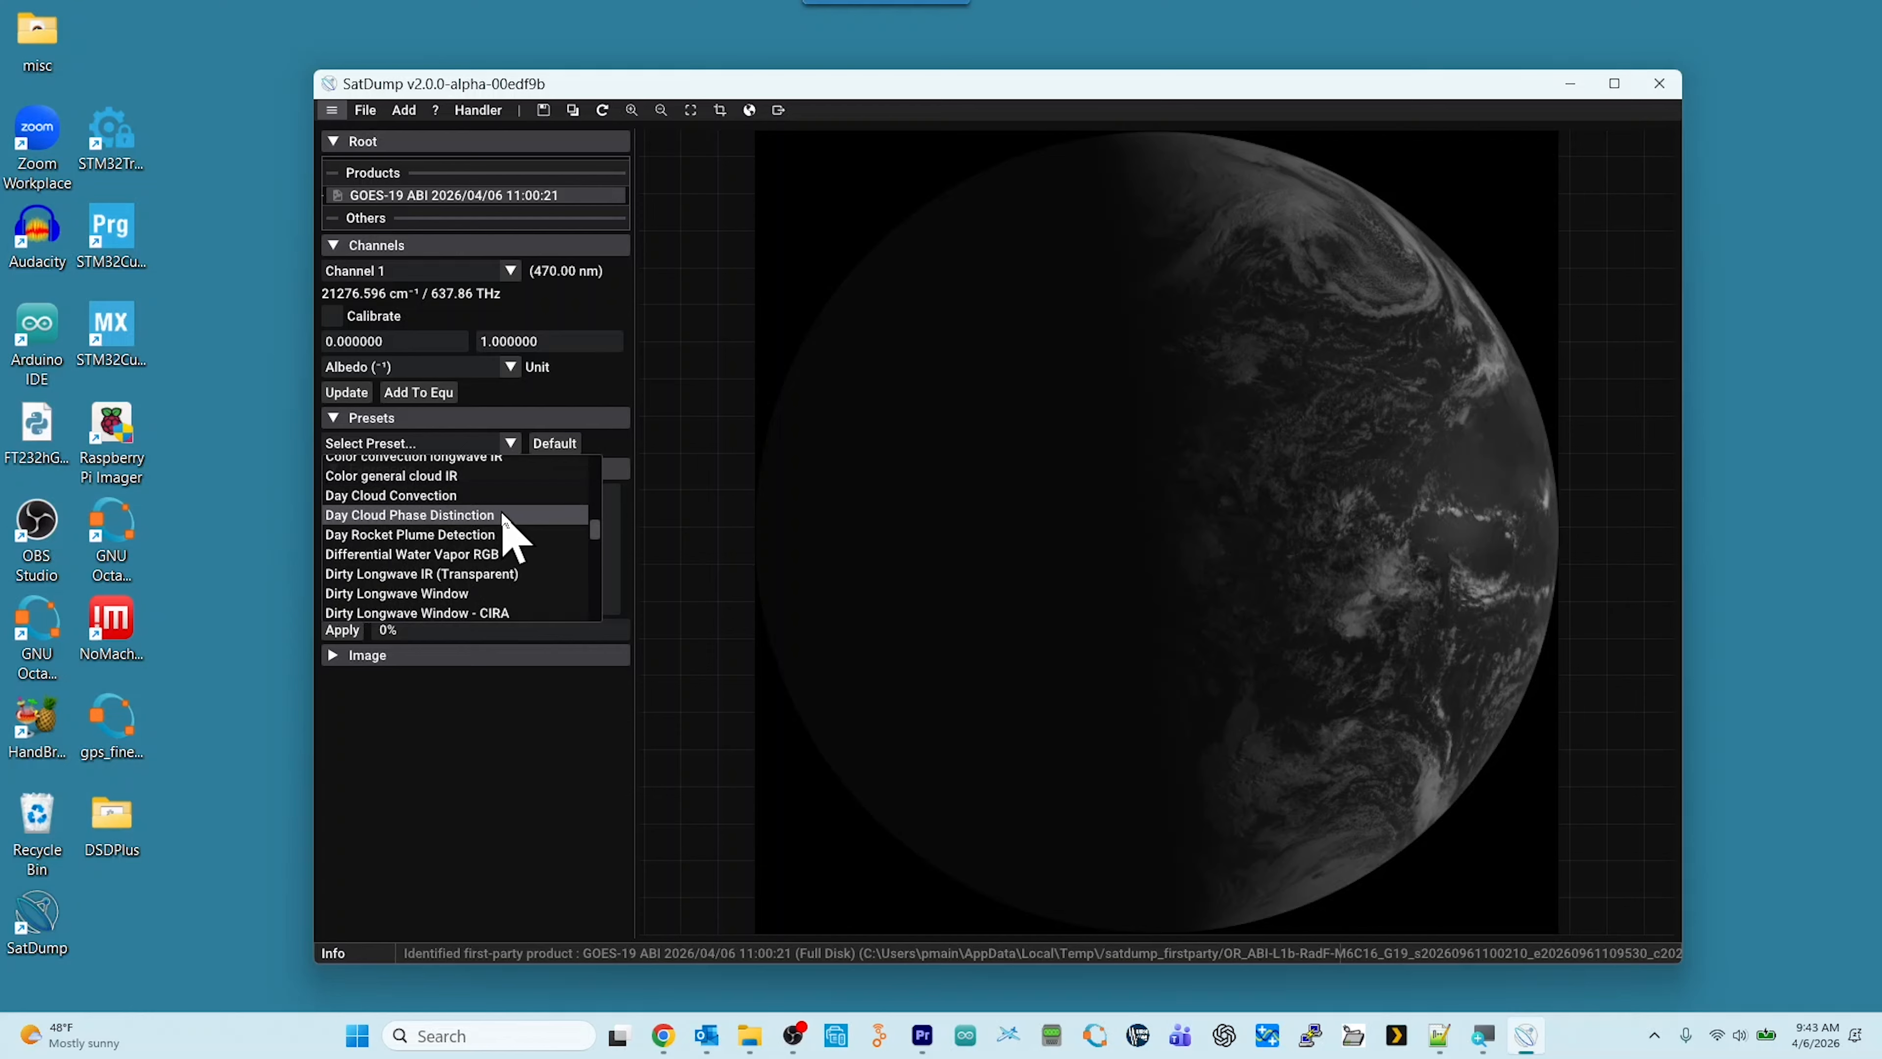
pyautogui.scroll(-6, 504, 519)
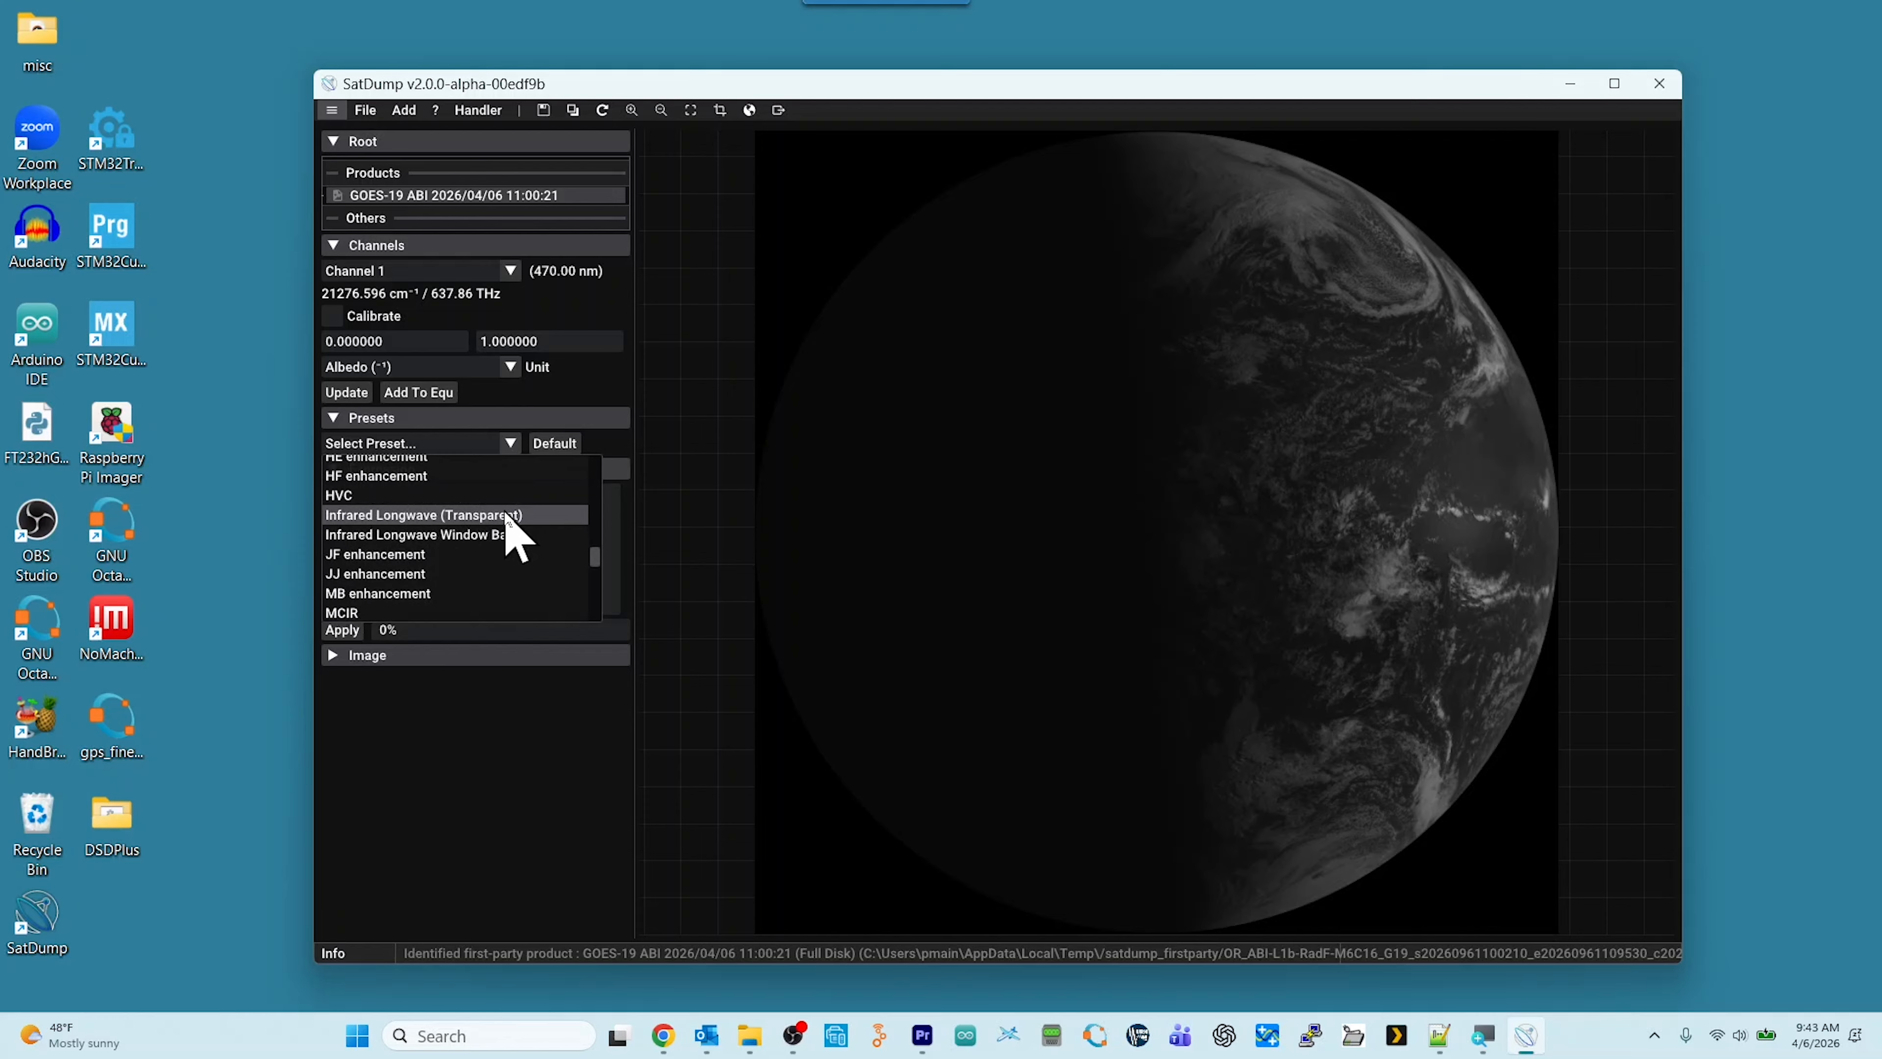
pyautogui.scroll(-2, 510, 523)
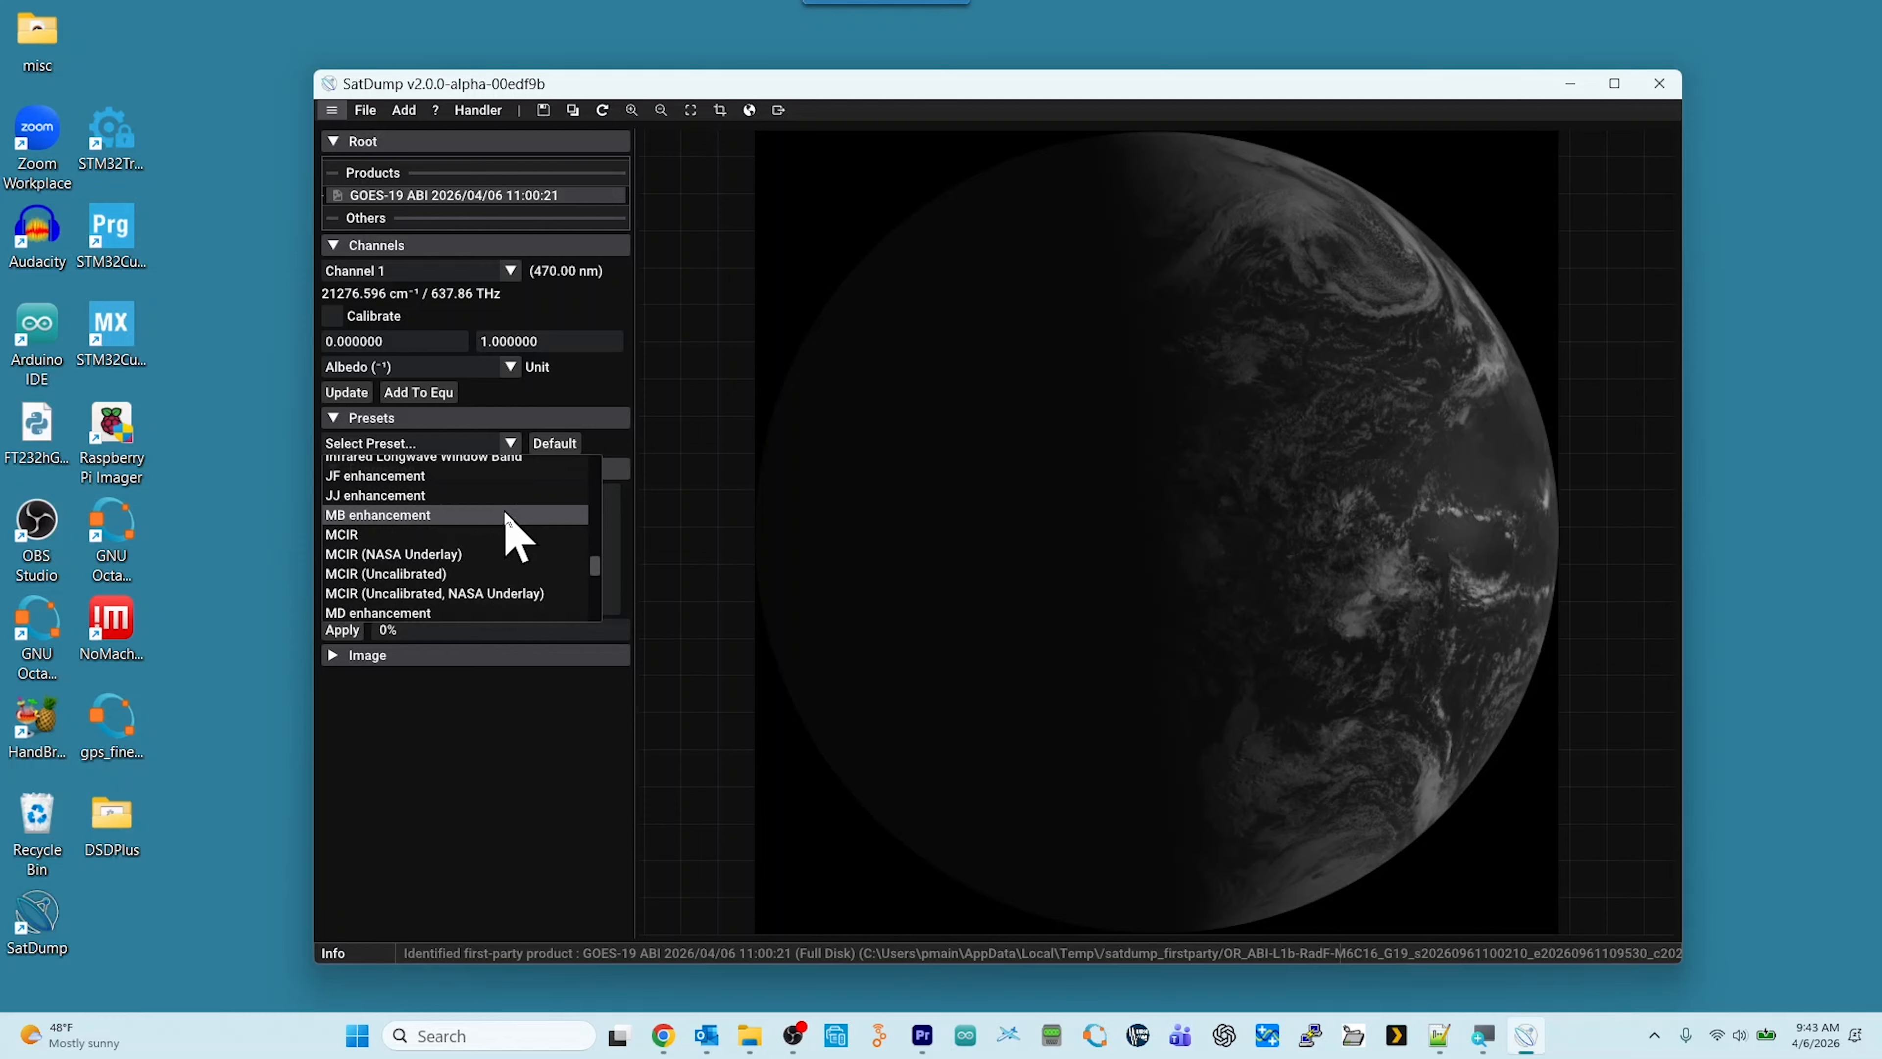
pyautogui.click(450, 556)
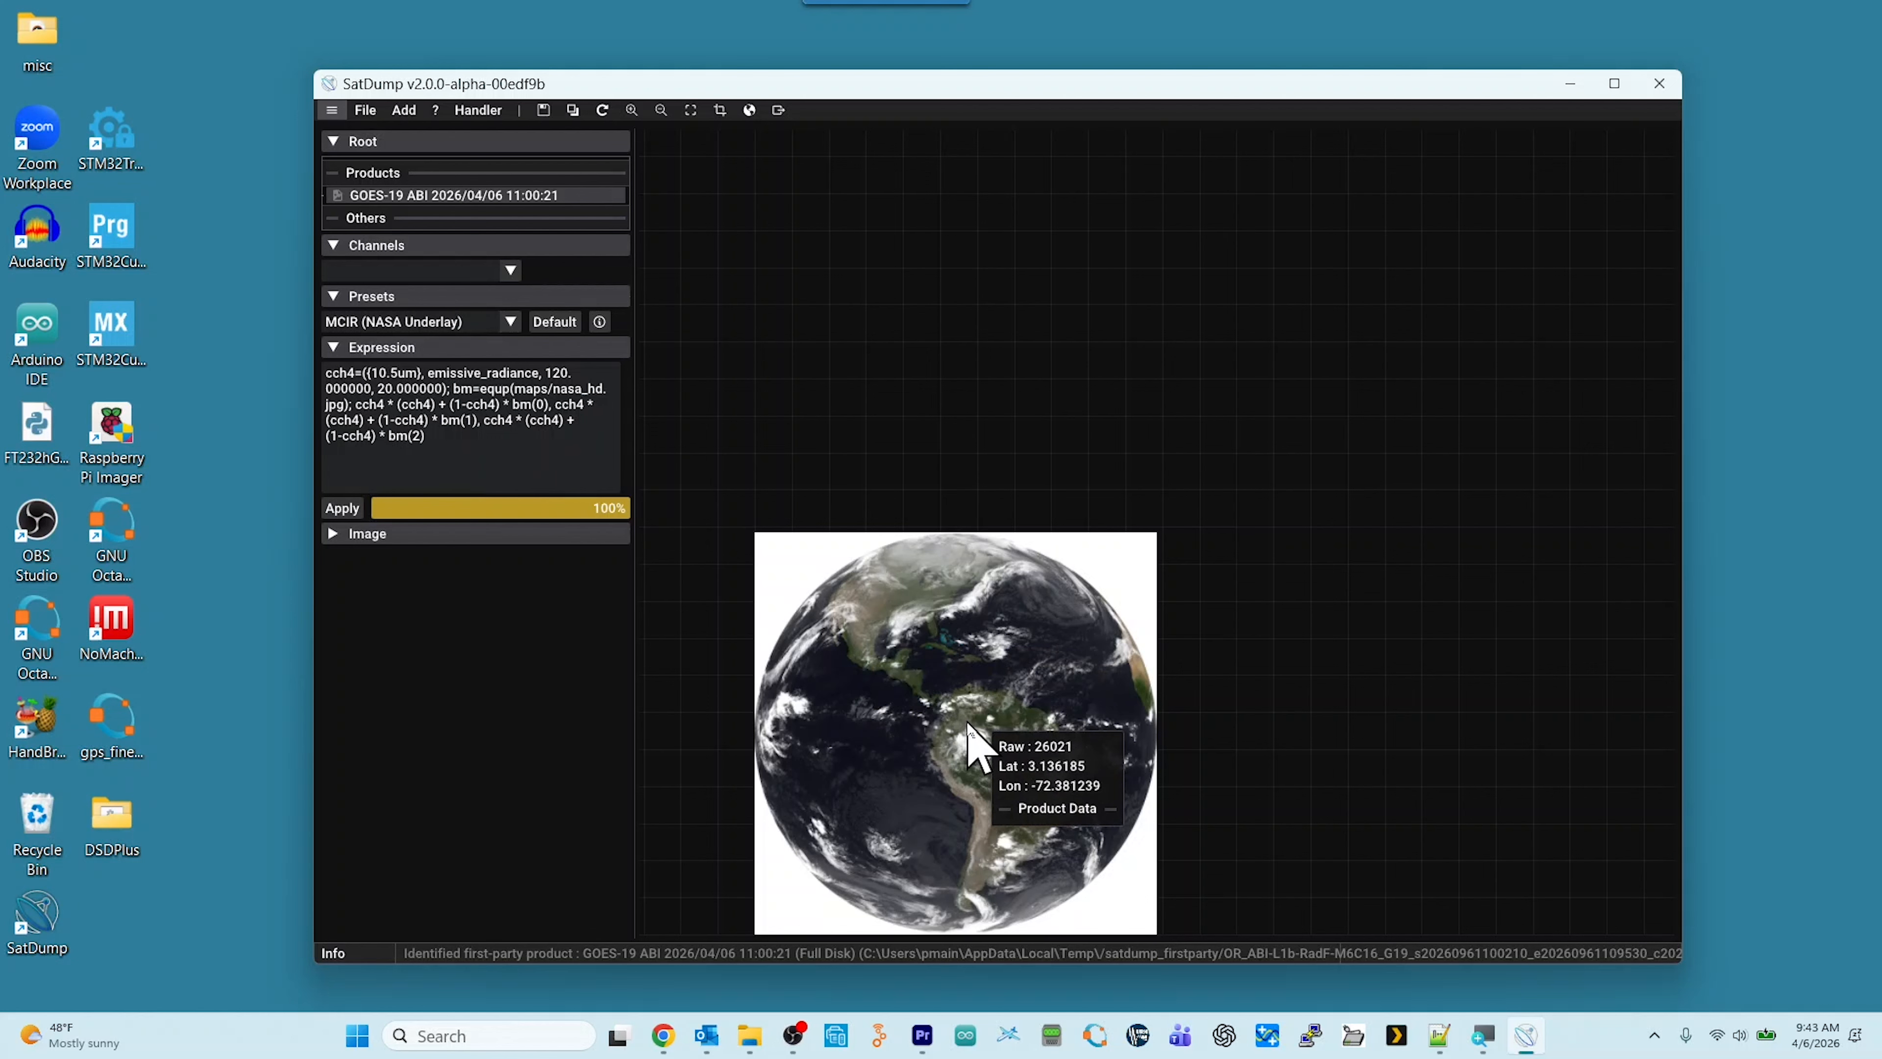
# Turn on Remove Background in the image options for the full-disk composite.
pyautogui.moveTo(967, 725); pyautogui.dragTo(1152, 454)
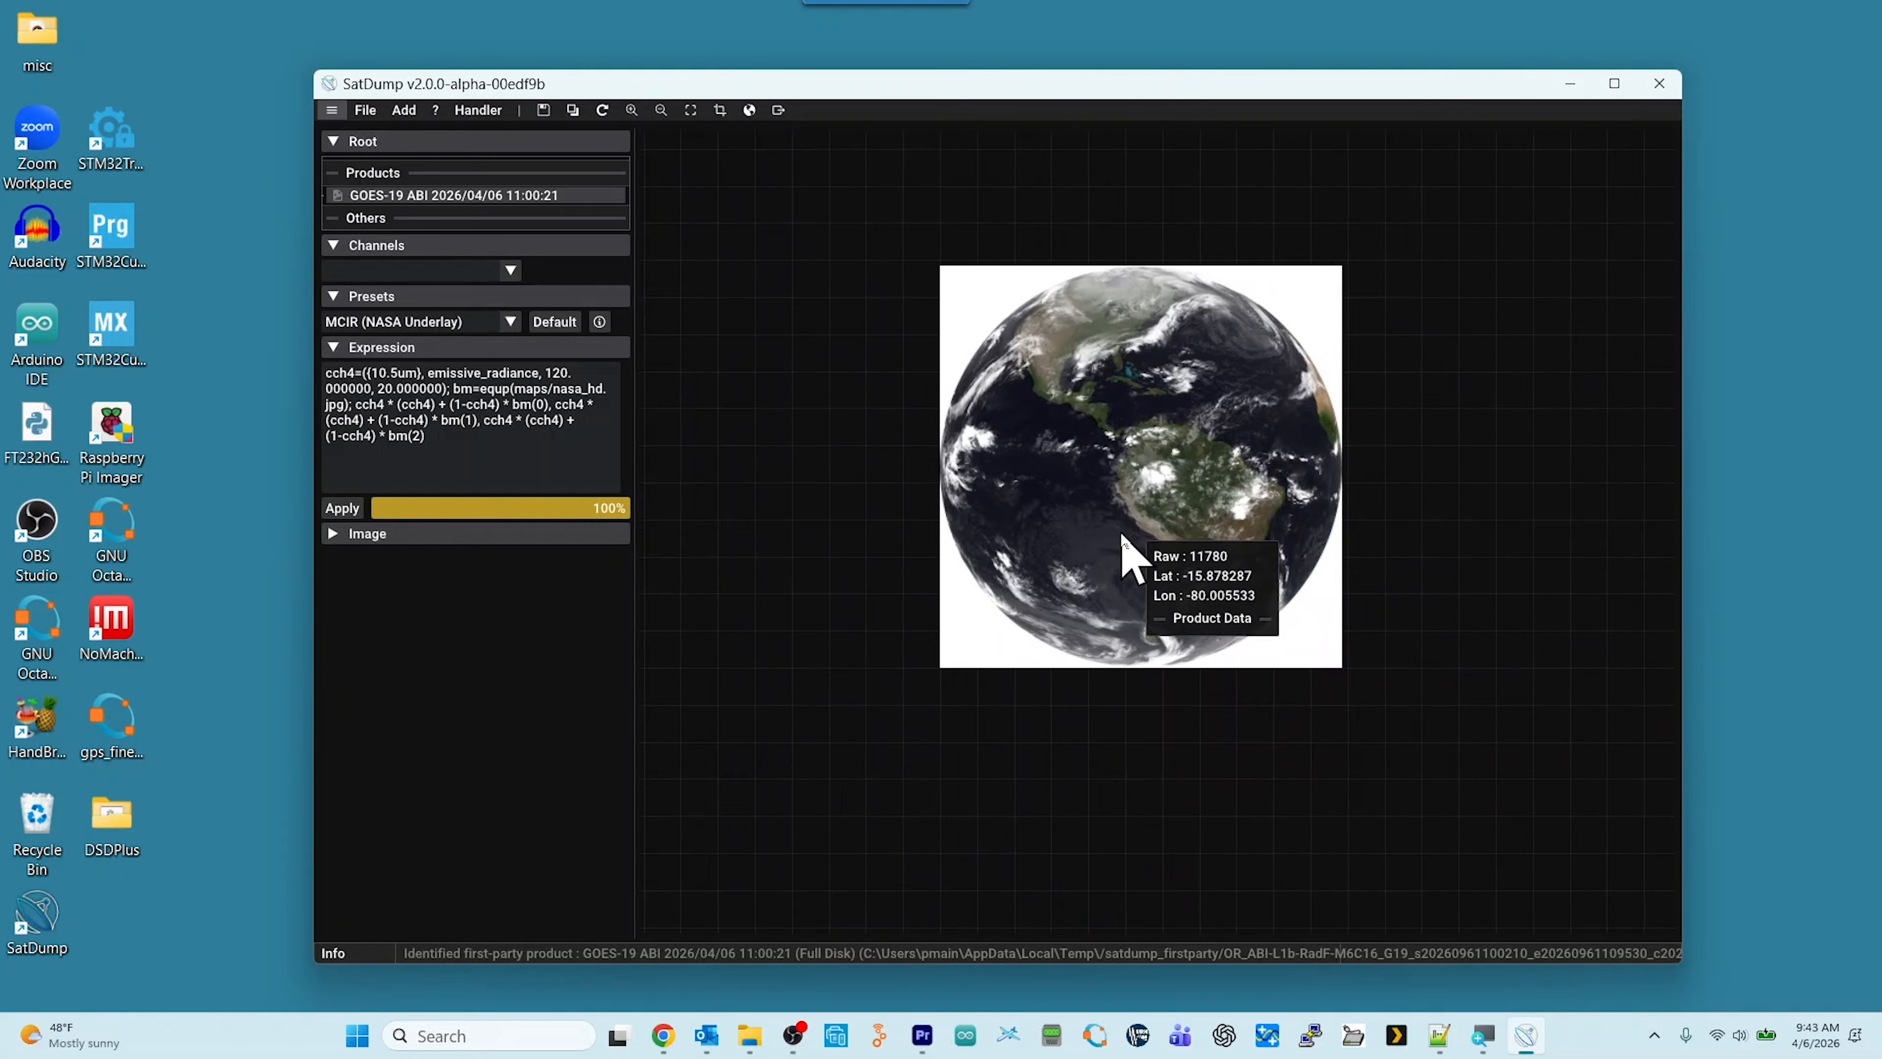
pyautogui.scroll(3, 1123, 538)
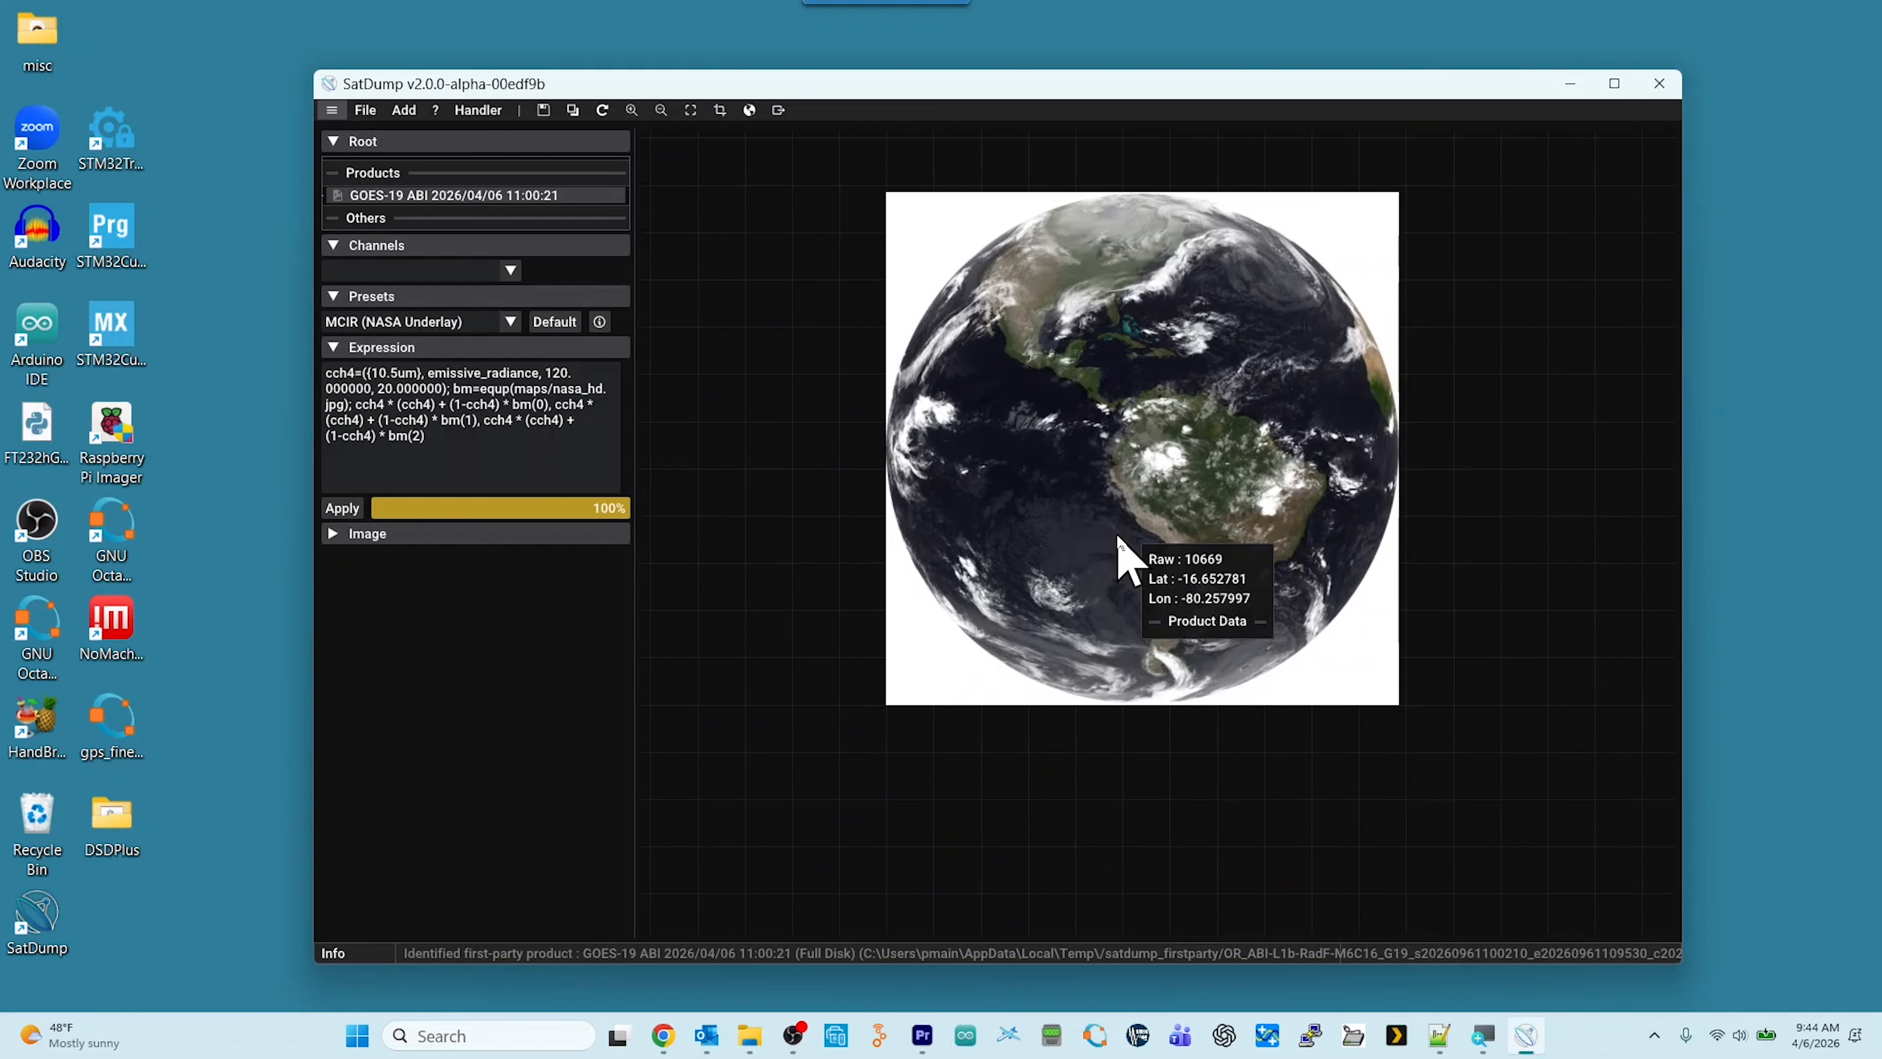
pyautogui.scroll(1, 1081, 477)
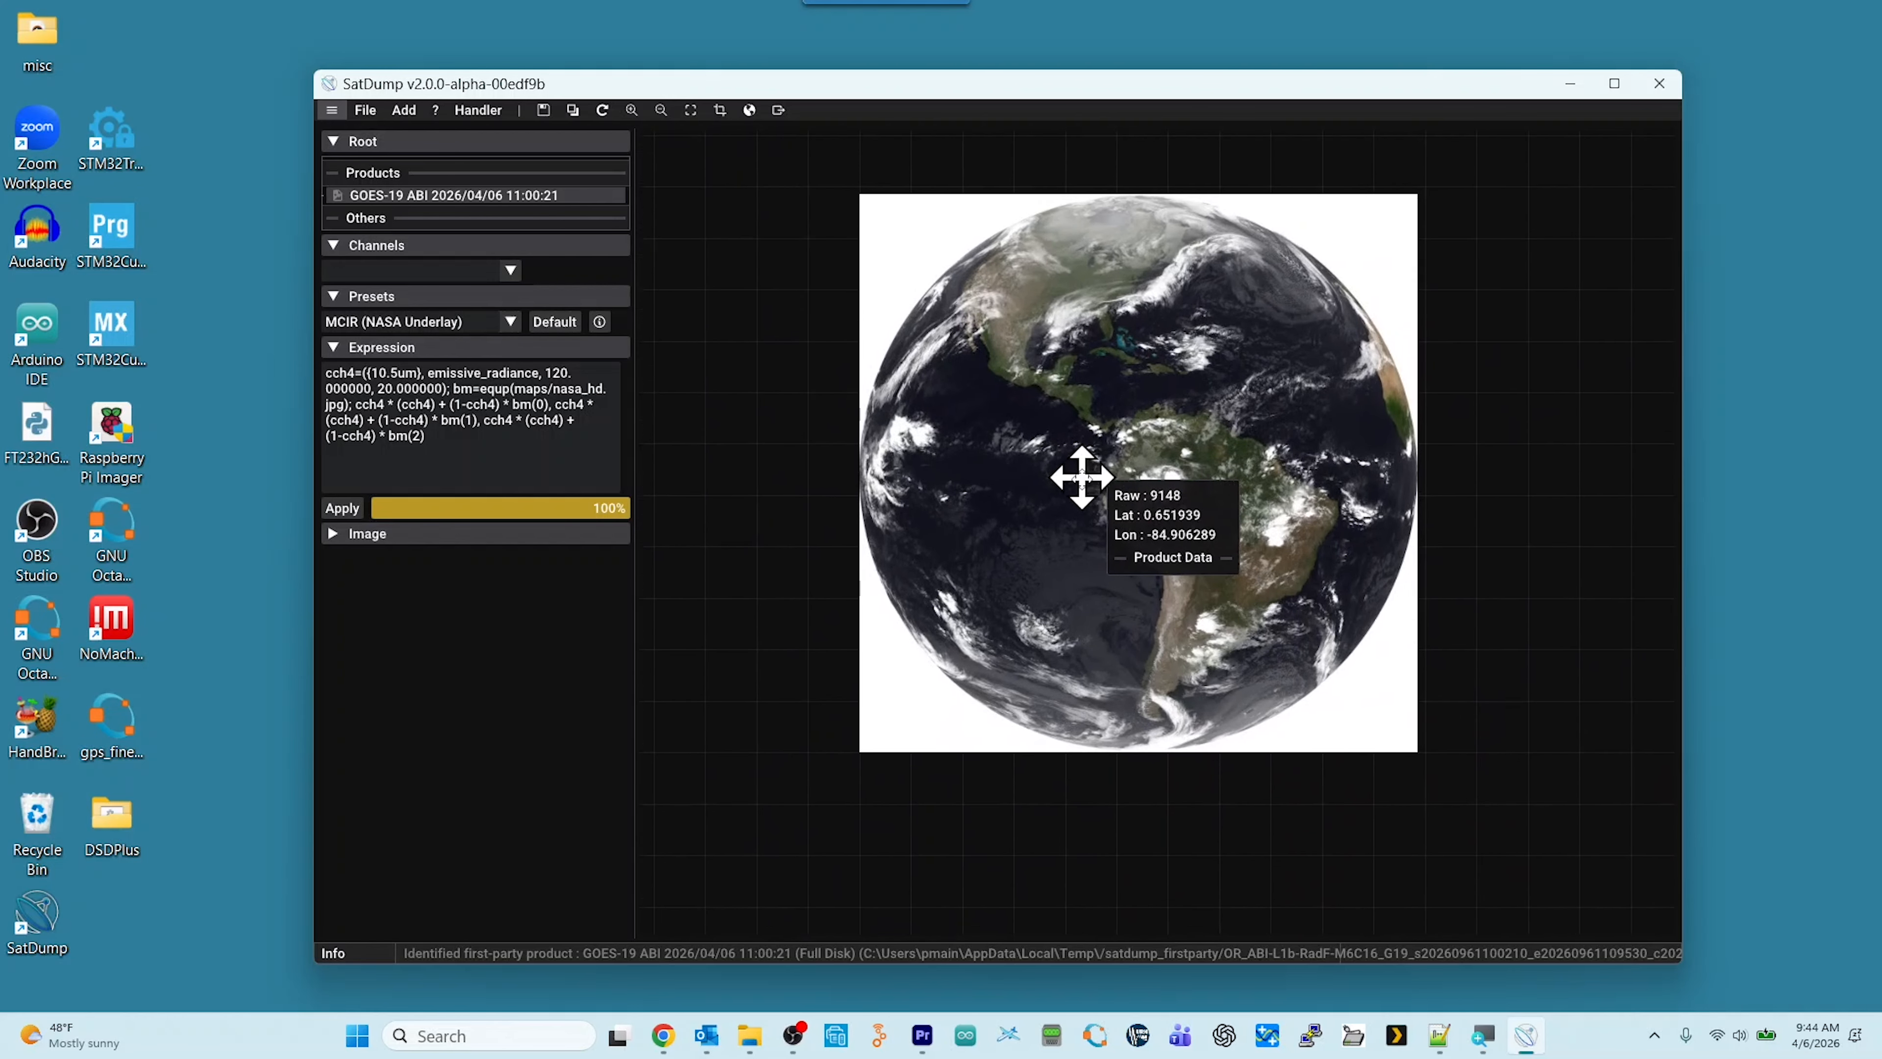
pyautogui.moveTo(1082, 477); pyautogui.dragTo(1084, 505)
pyautogui.scroll(3, 1171, 548)
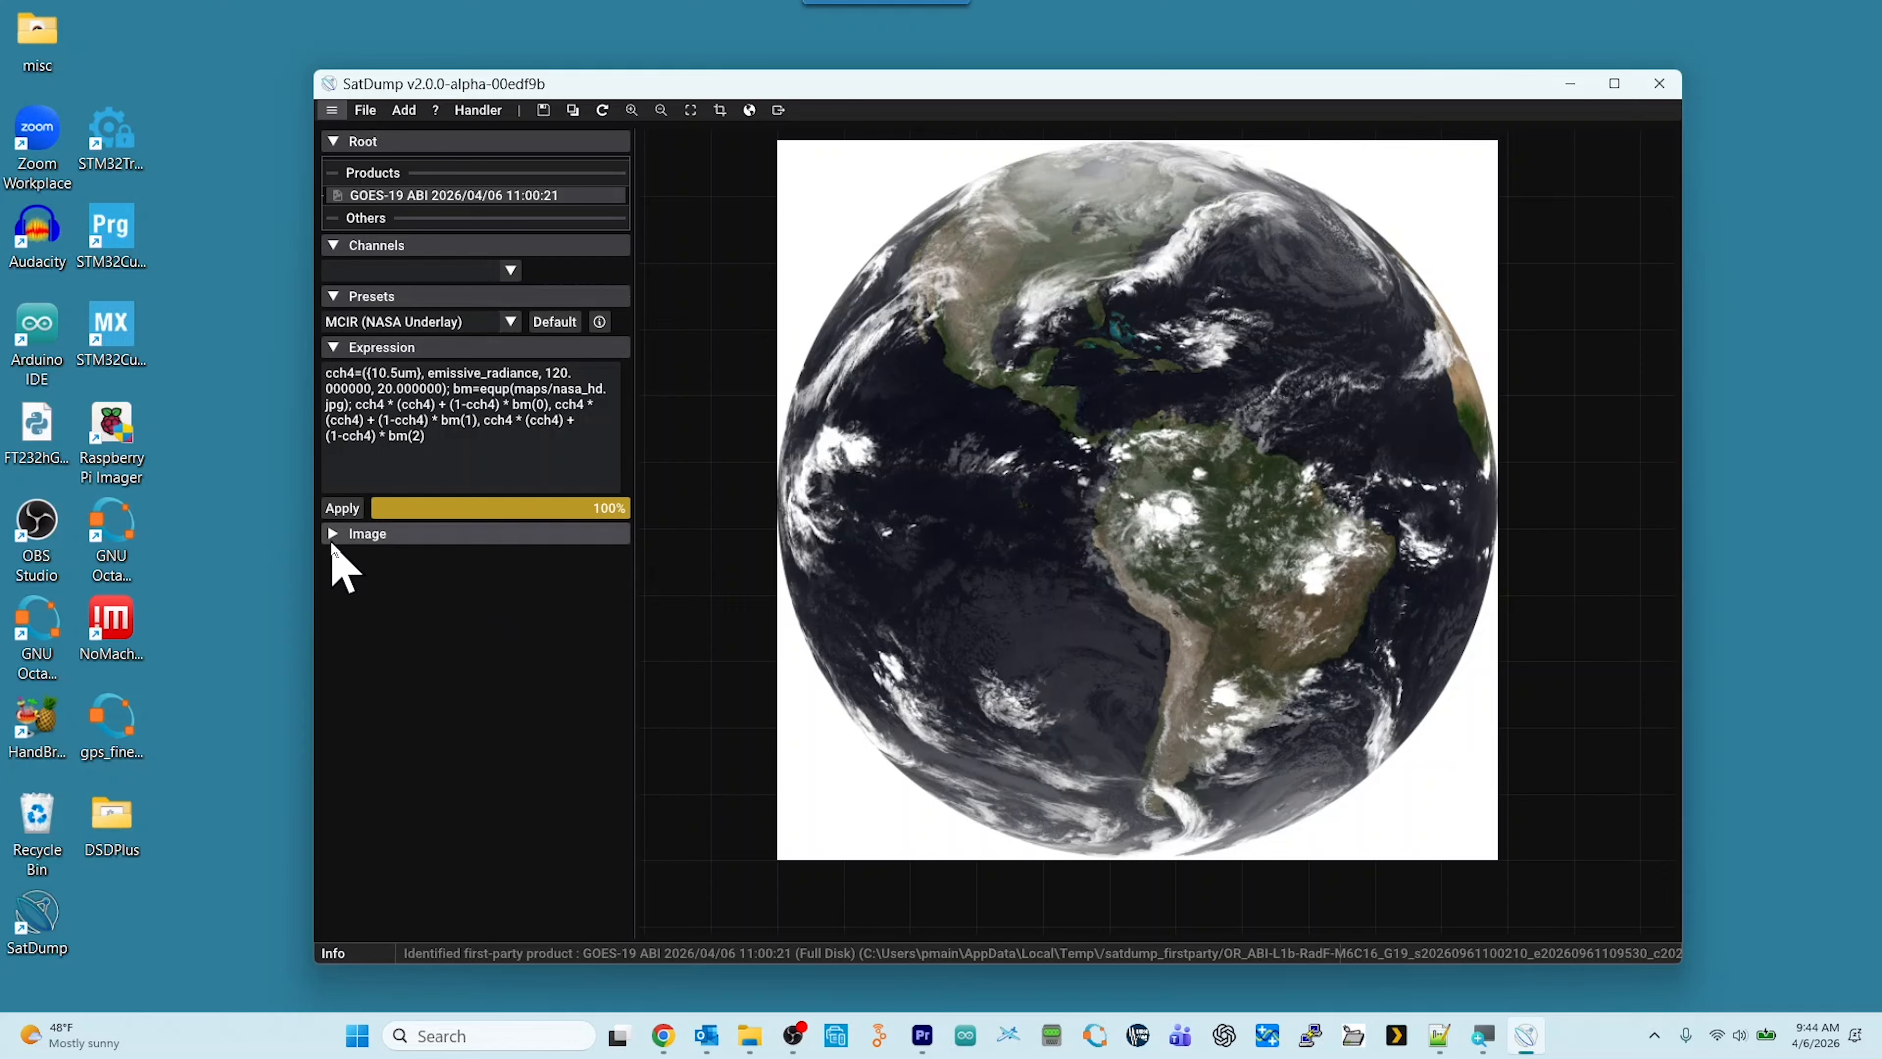
pyautogui.click(337, 535)
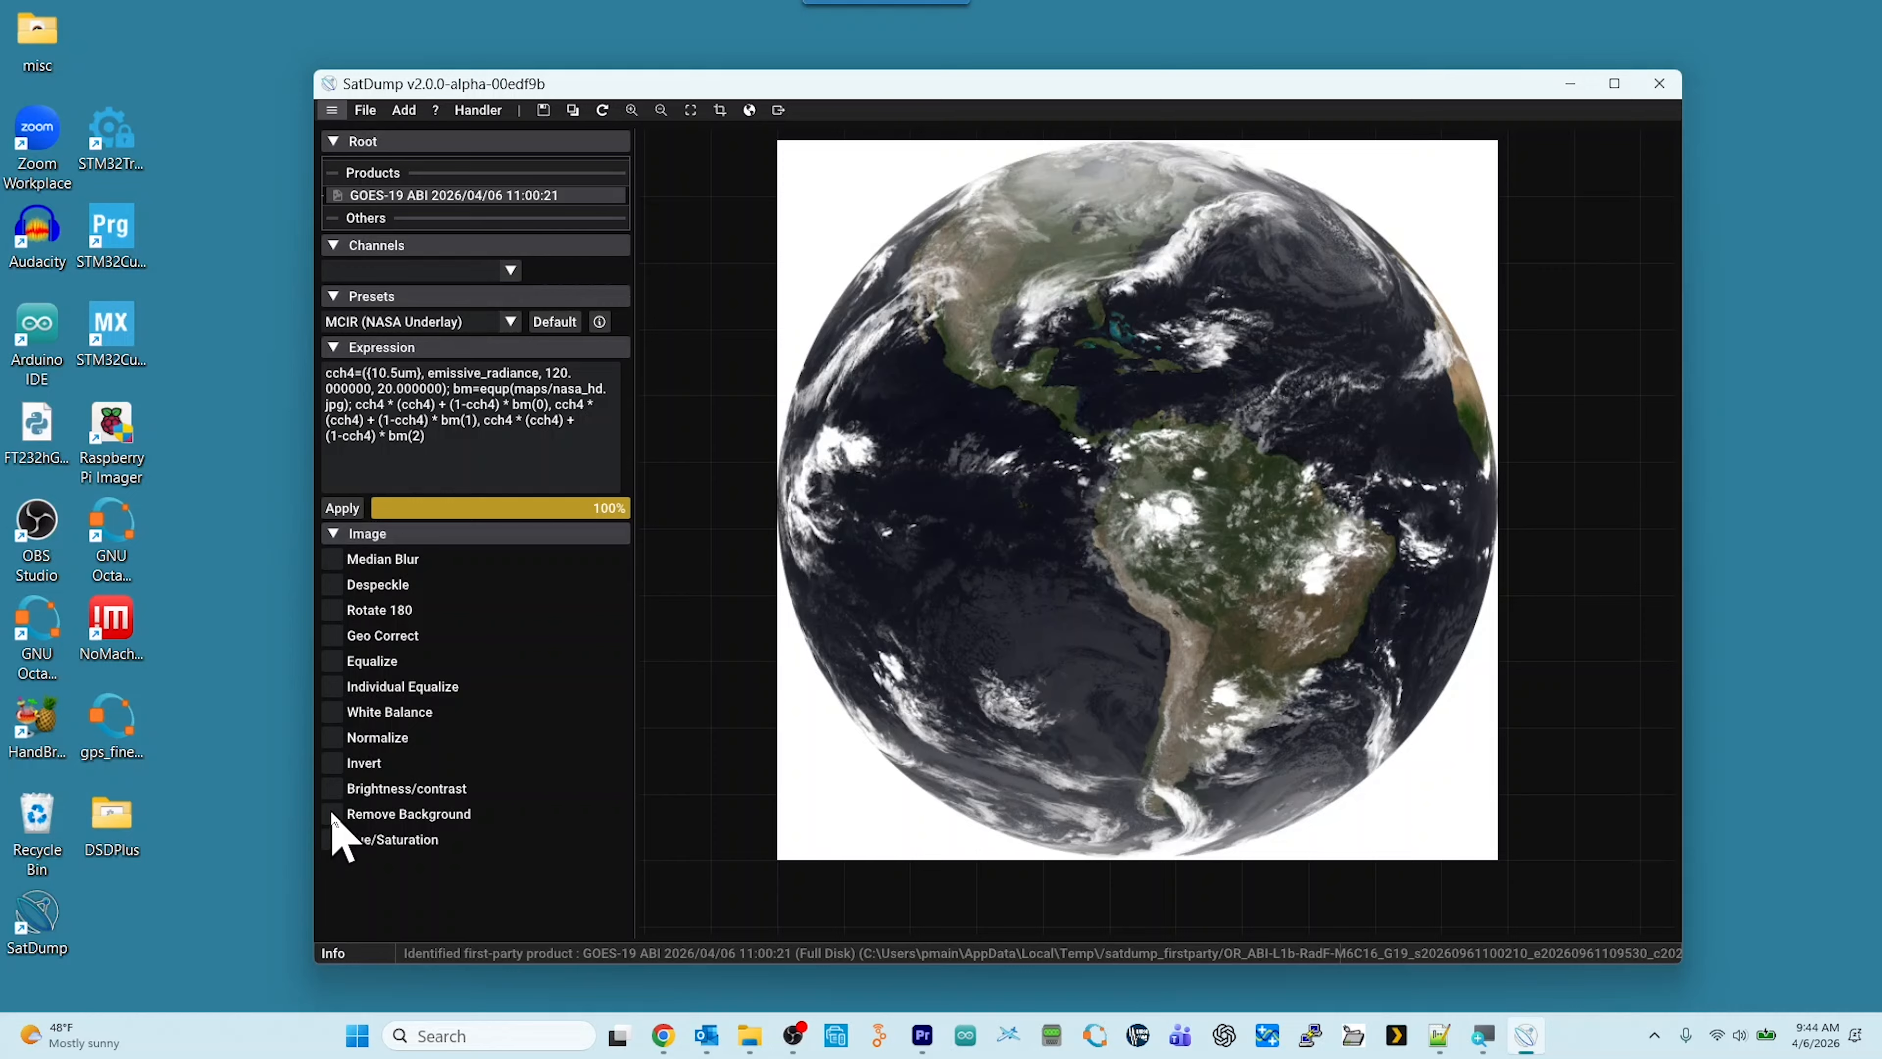
pyautogui.click(332, 815)
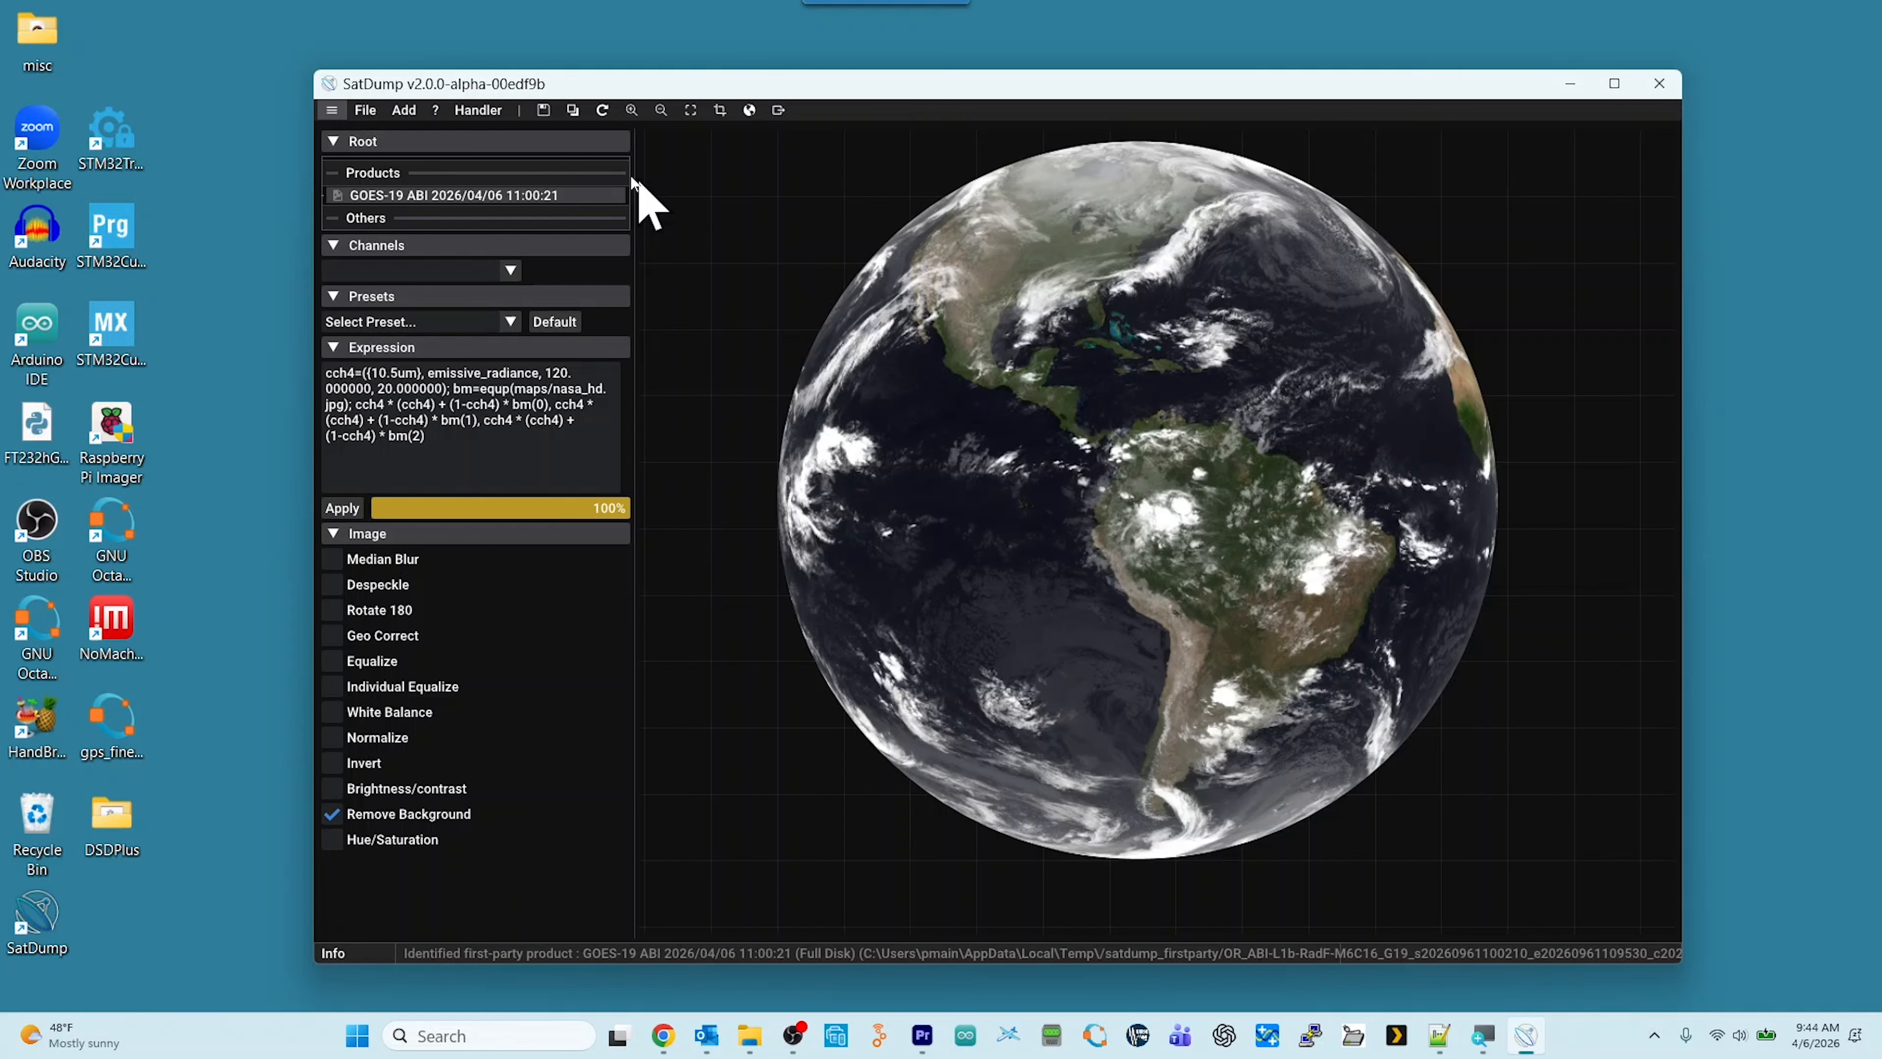
# Check the First-Party Support settings for the EUMETSAT consumer key and consumer secret fields, then close the settings without entering anything.
pyautogui.click(372, 113)
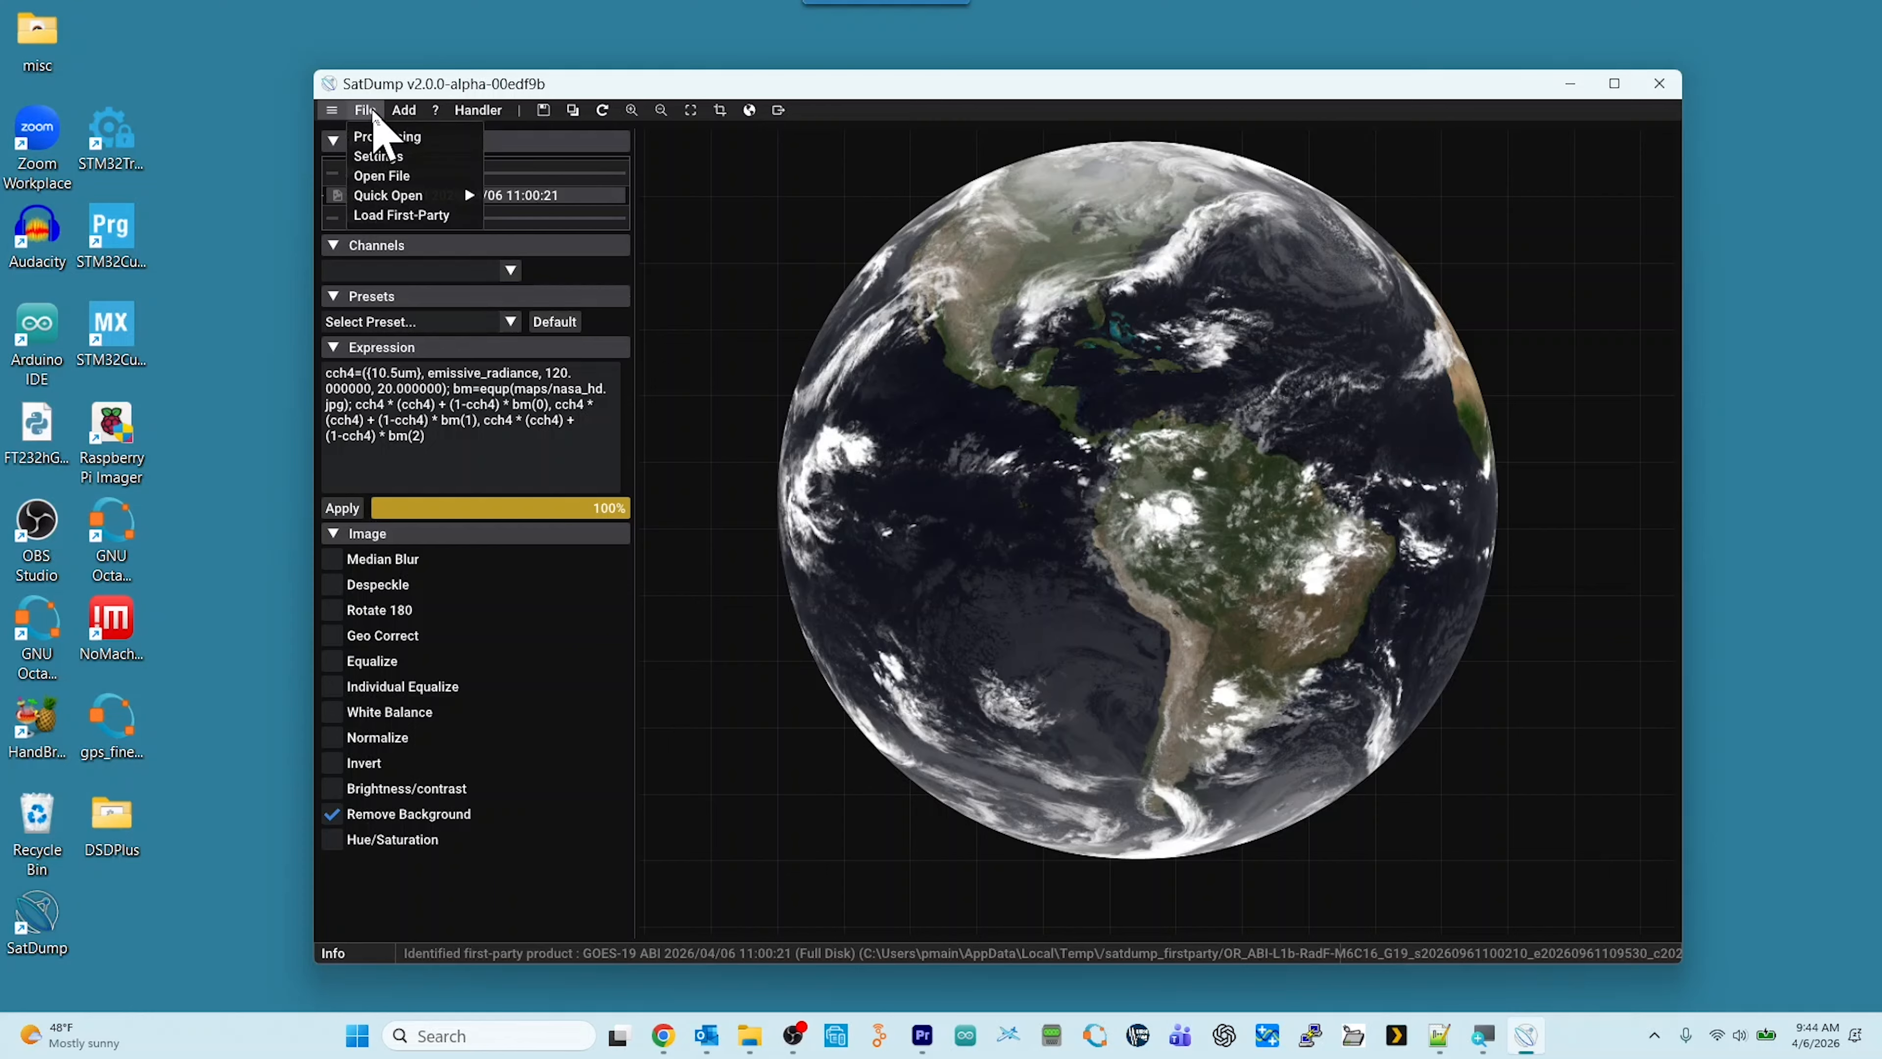
pyautogui.click(379, 157)
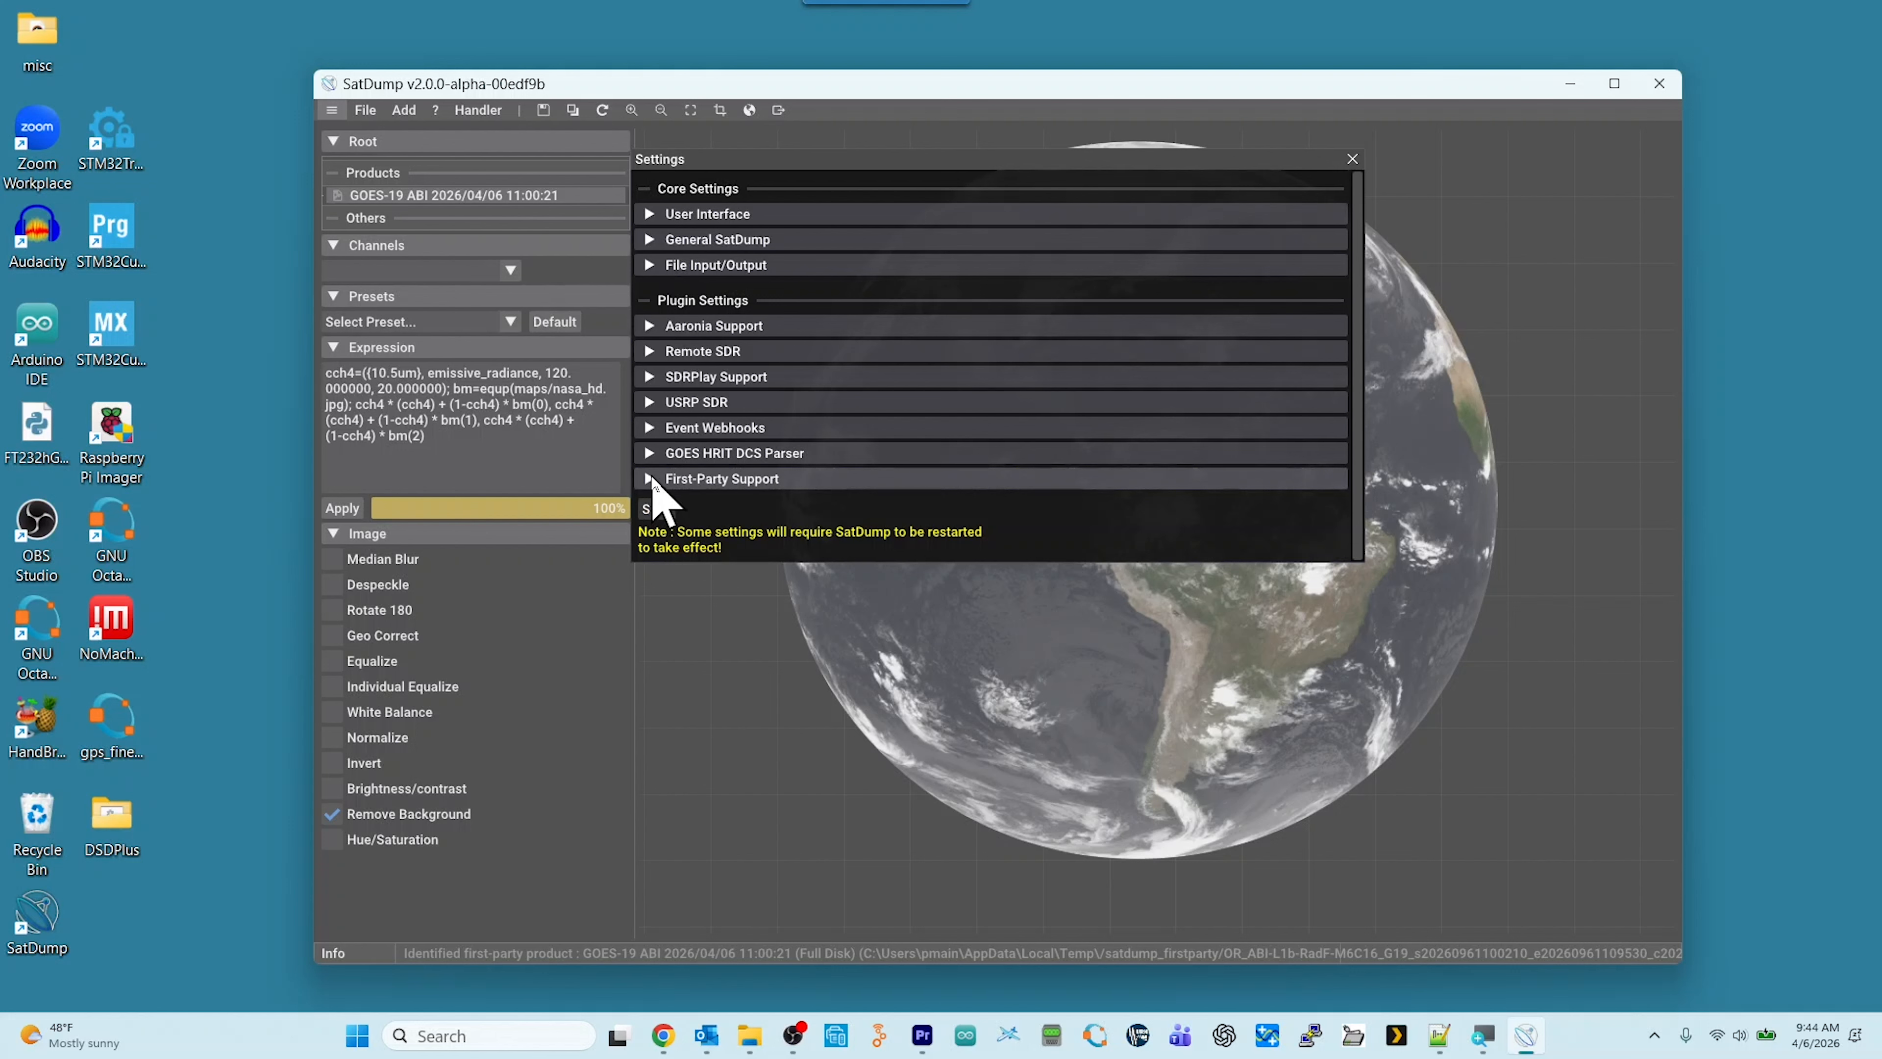
pyautogui.click(651, 479)
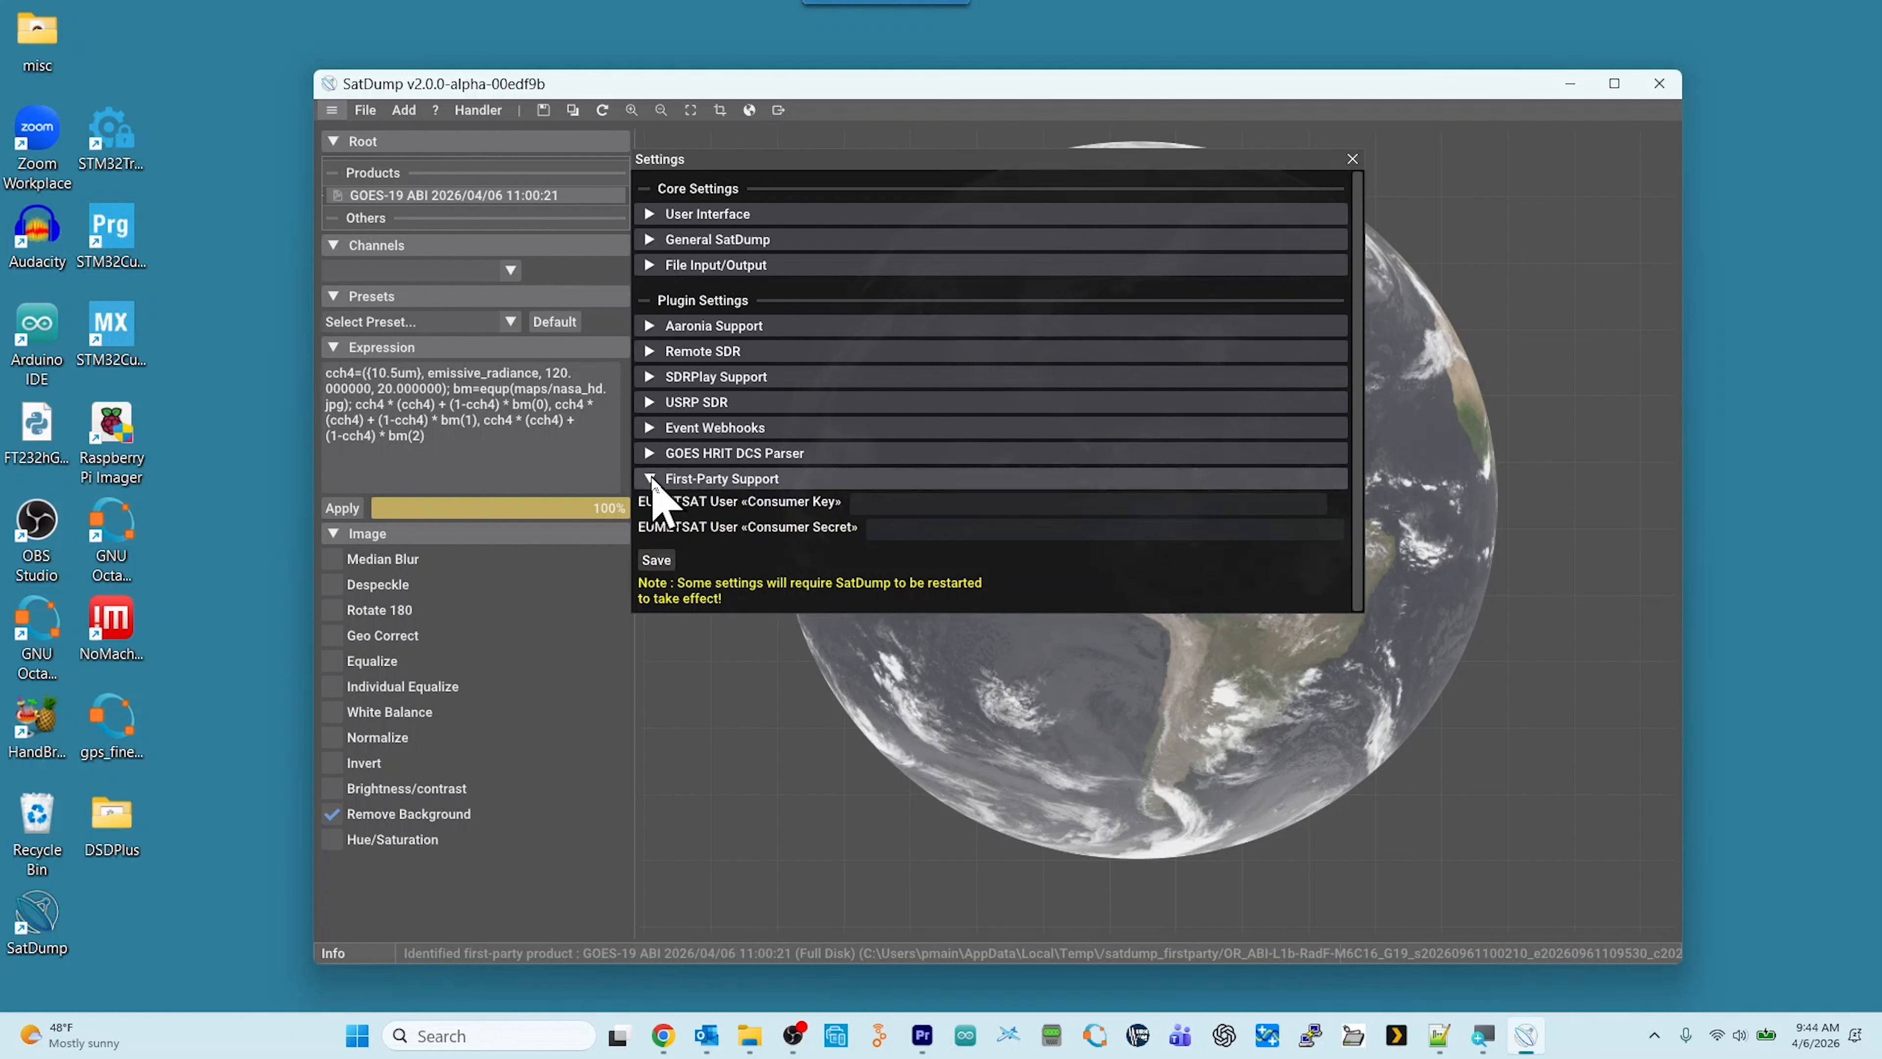
pyautogui.click(931, 507)
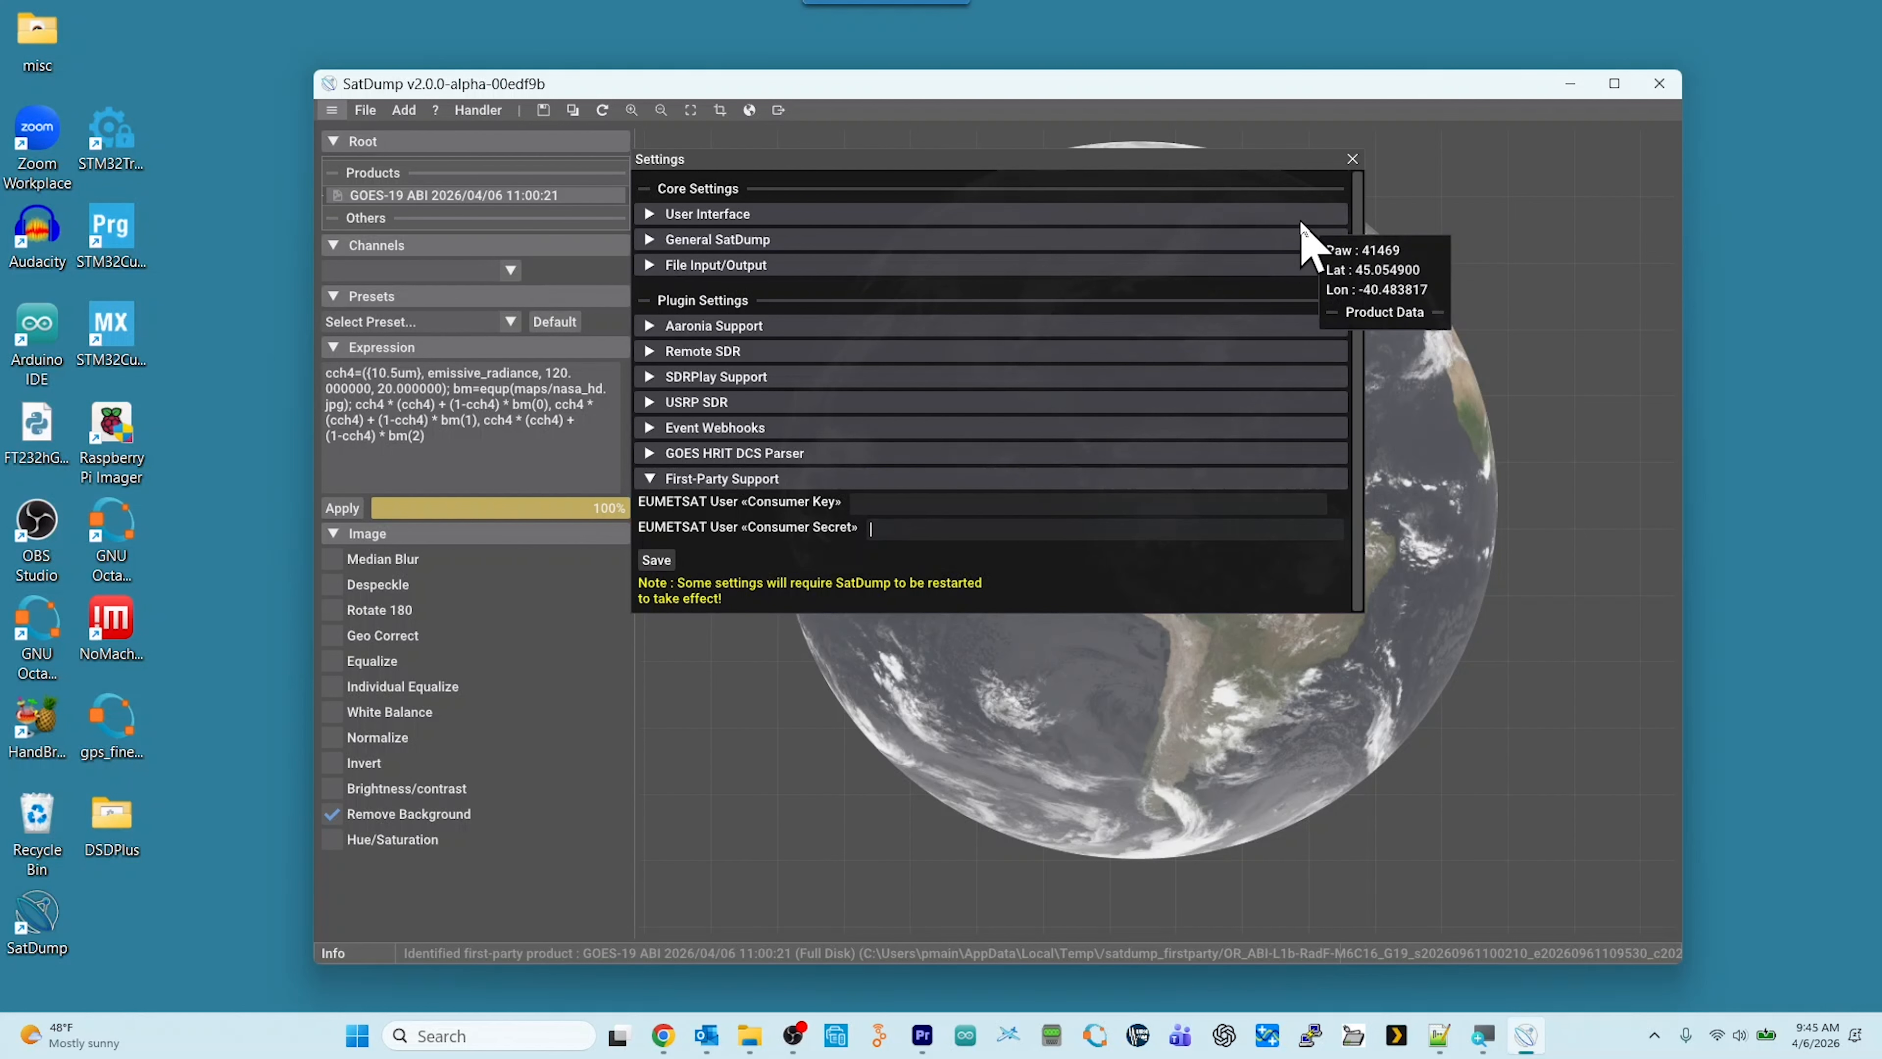
pyautogui.click(1350, 157)
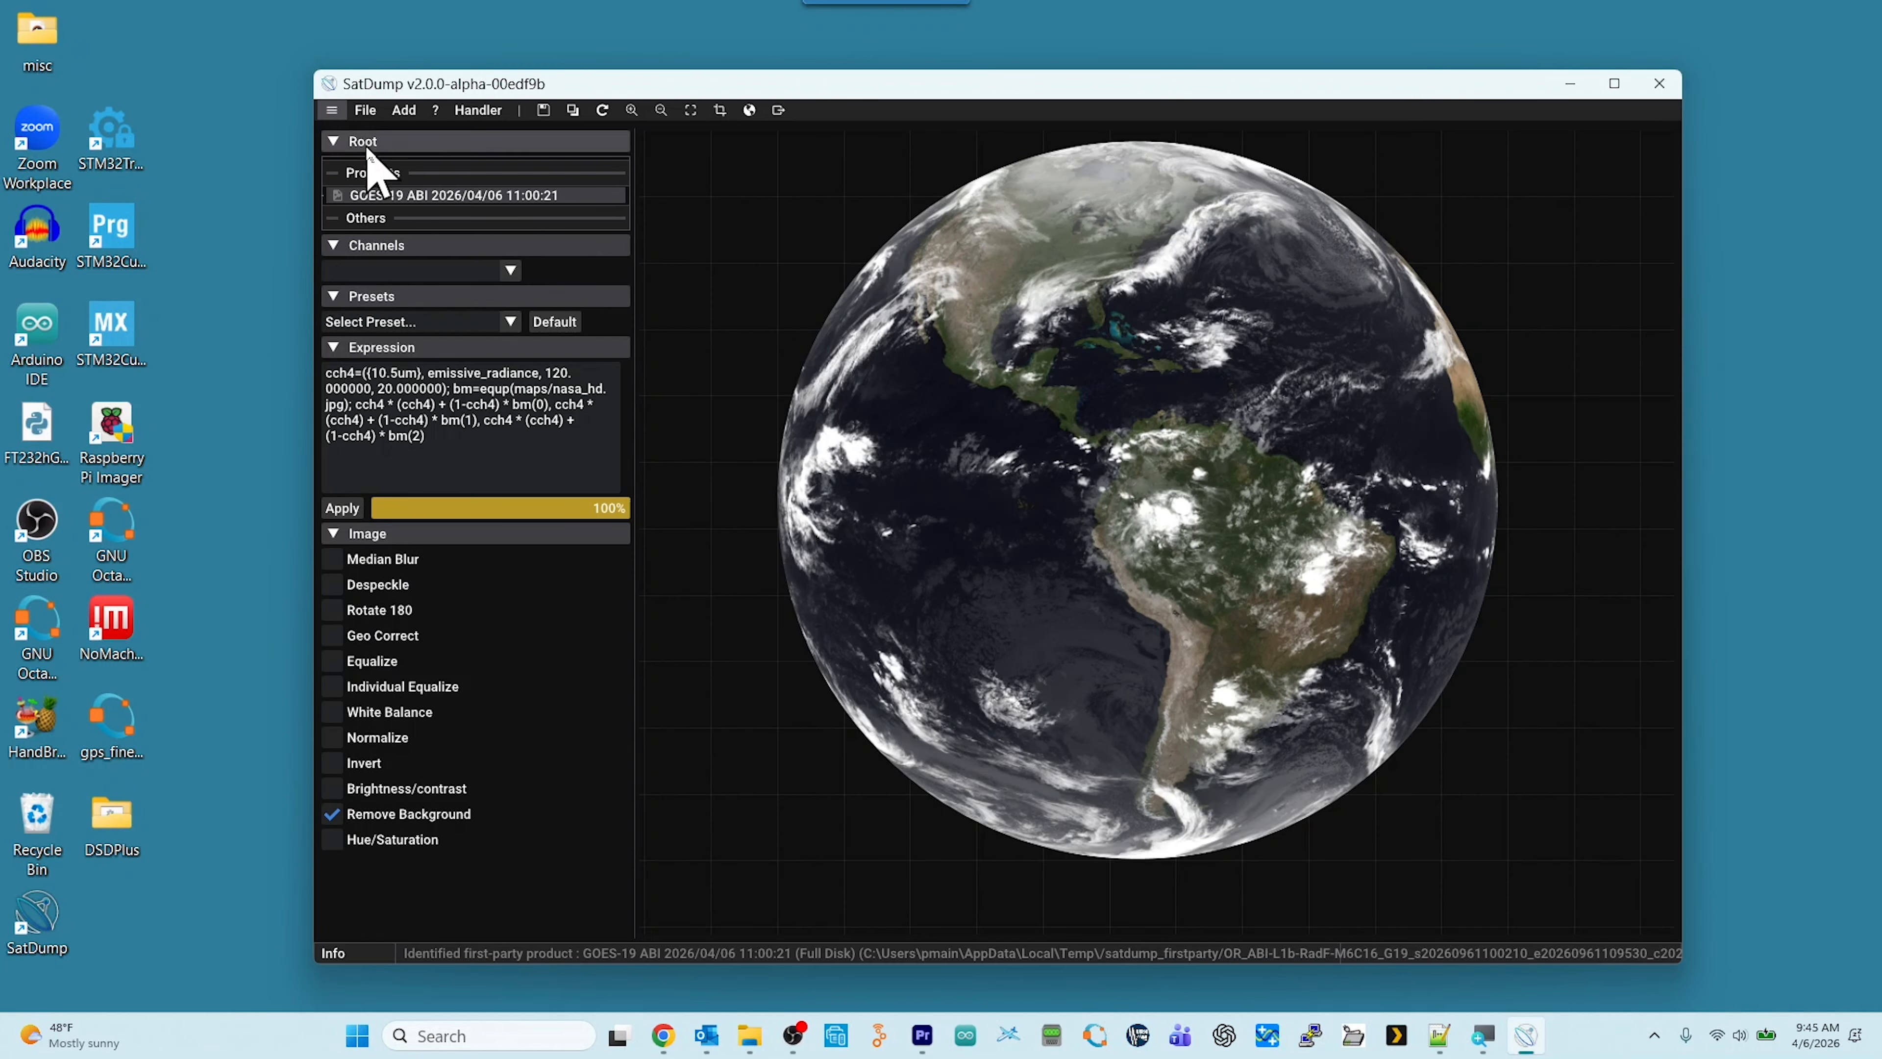
# Open the first-party archive loader, switch the source to EUMETSAT, and look through its available datasets.
pyautogui.click(372, 115)
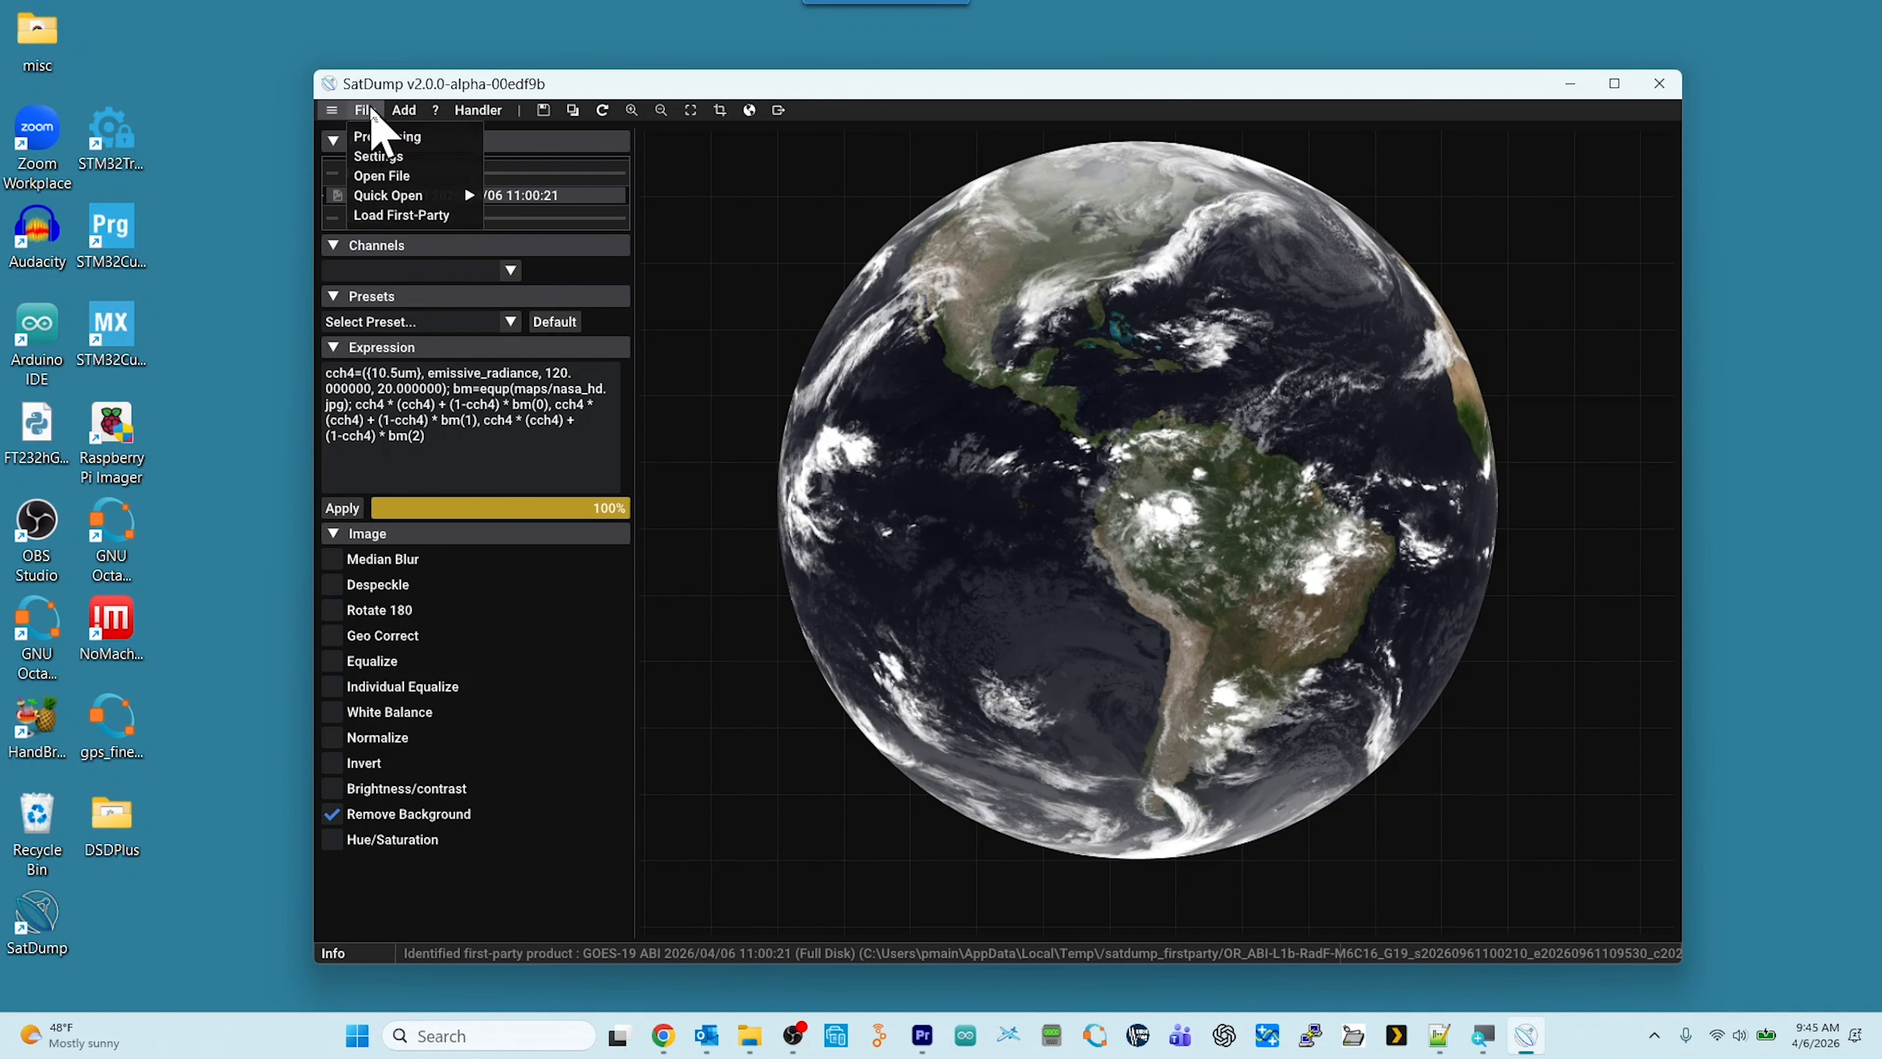
pyautogui.click(392, 216)
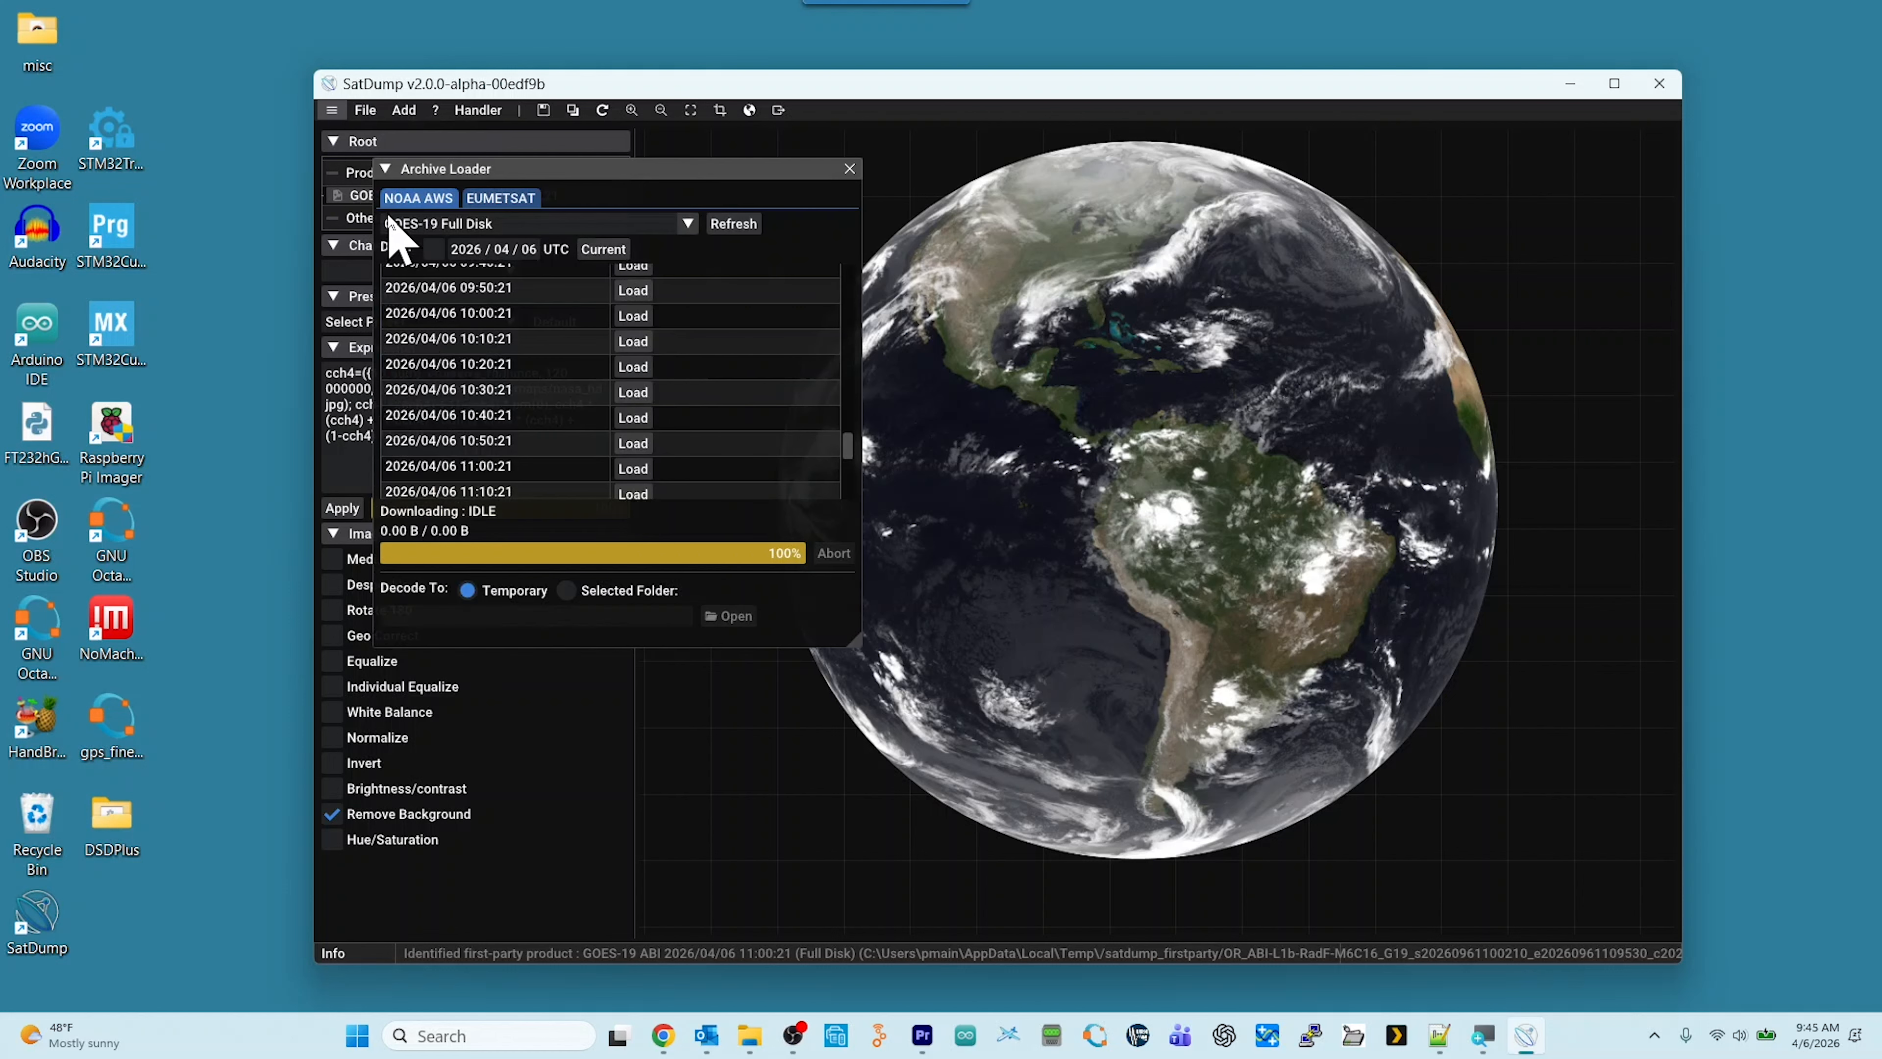
pyautogui.click(501, 198)
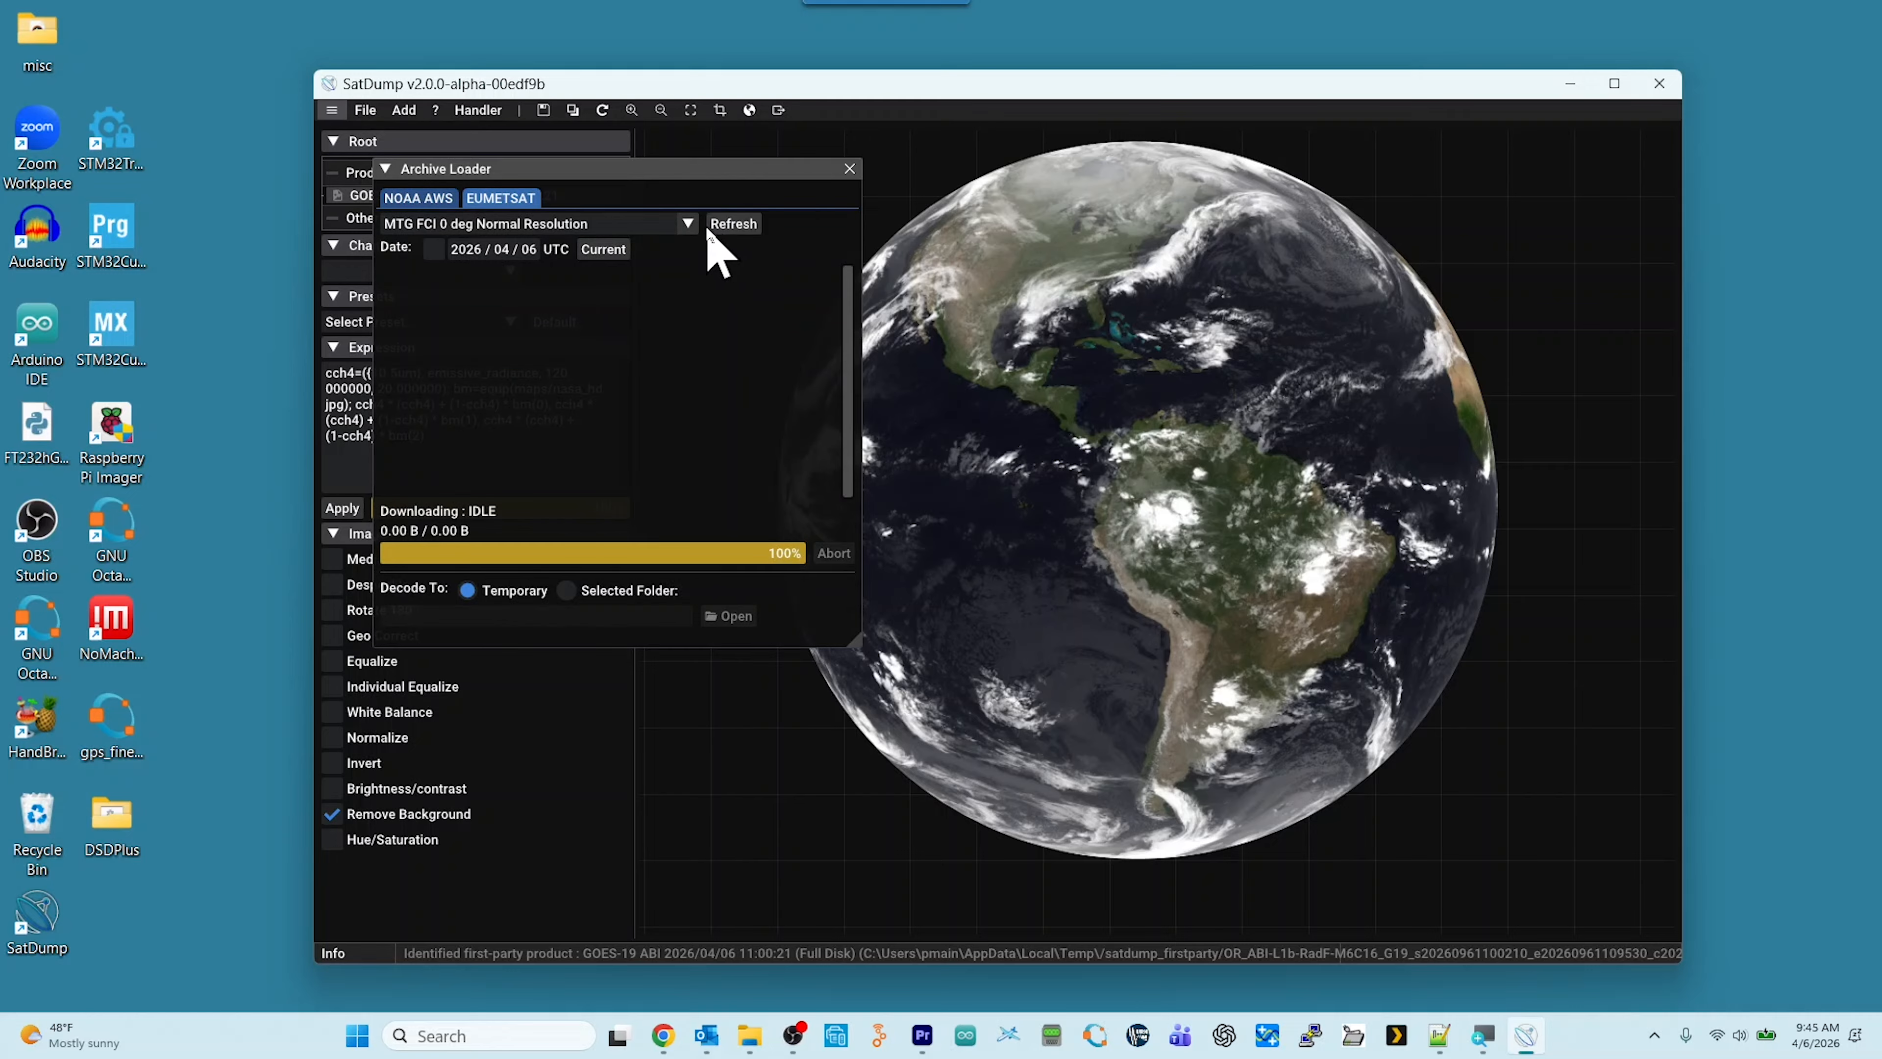
pyautogui.click(688, 224)
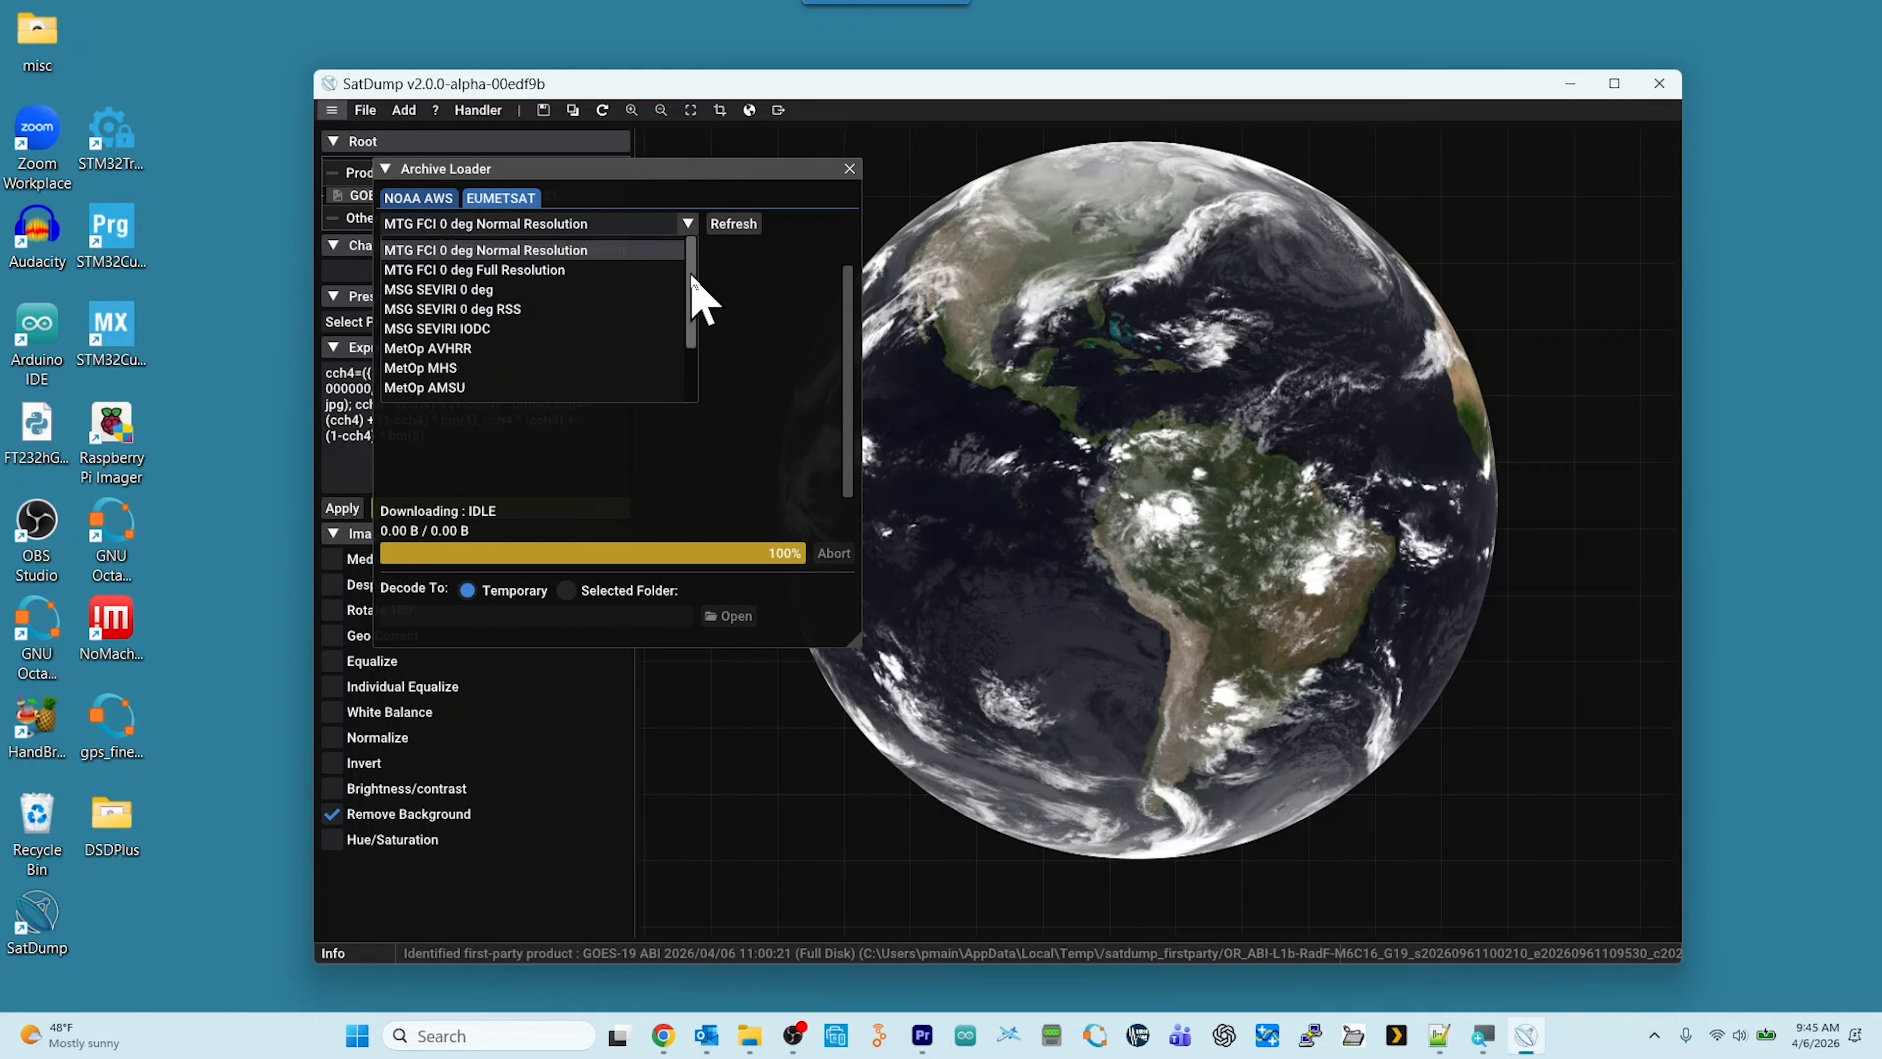
pyautogui.moveTo(693, 278); pyautogui.dragTo(686, 354)
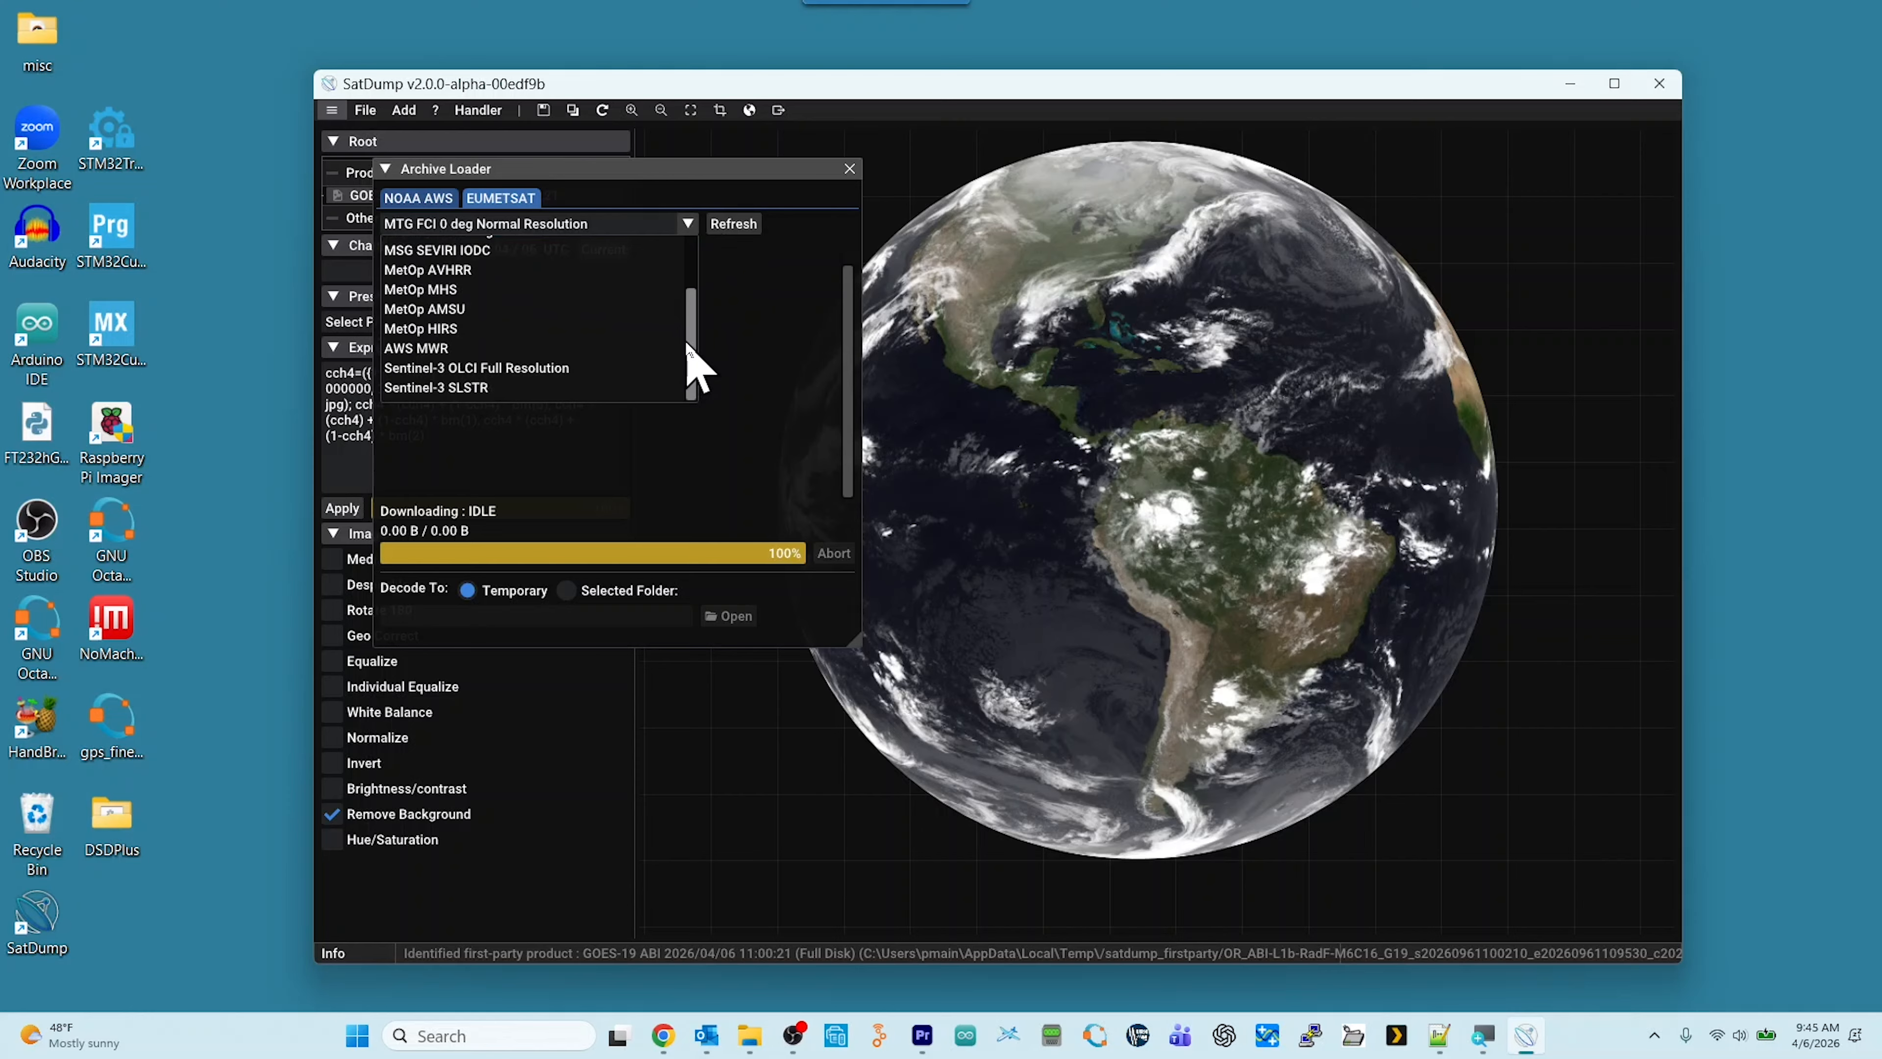
pyautogui.moveTo(686, 347); pyautogui.dragTo(714, 265)
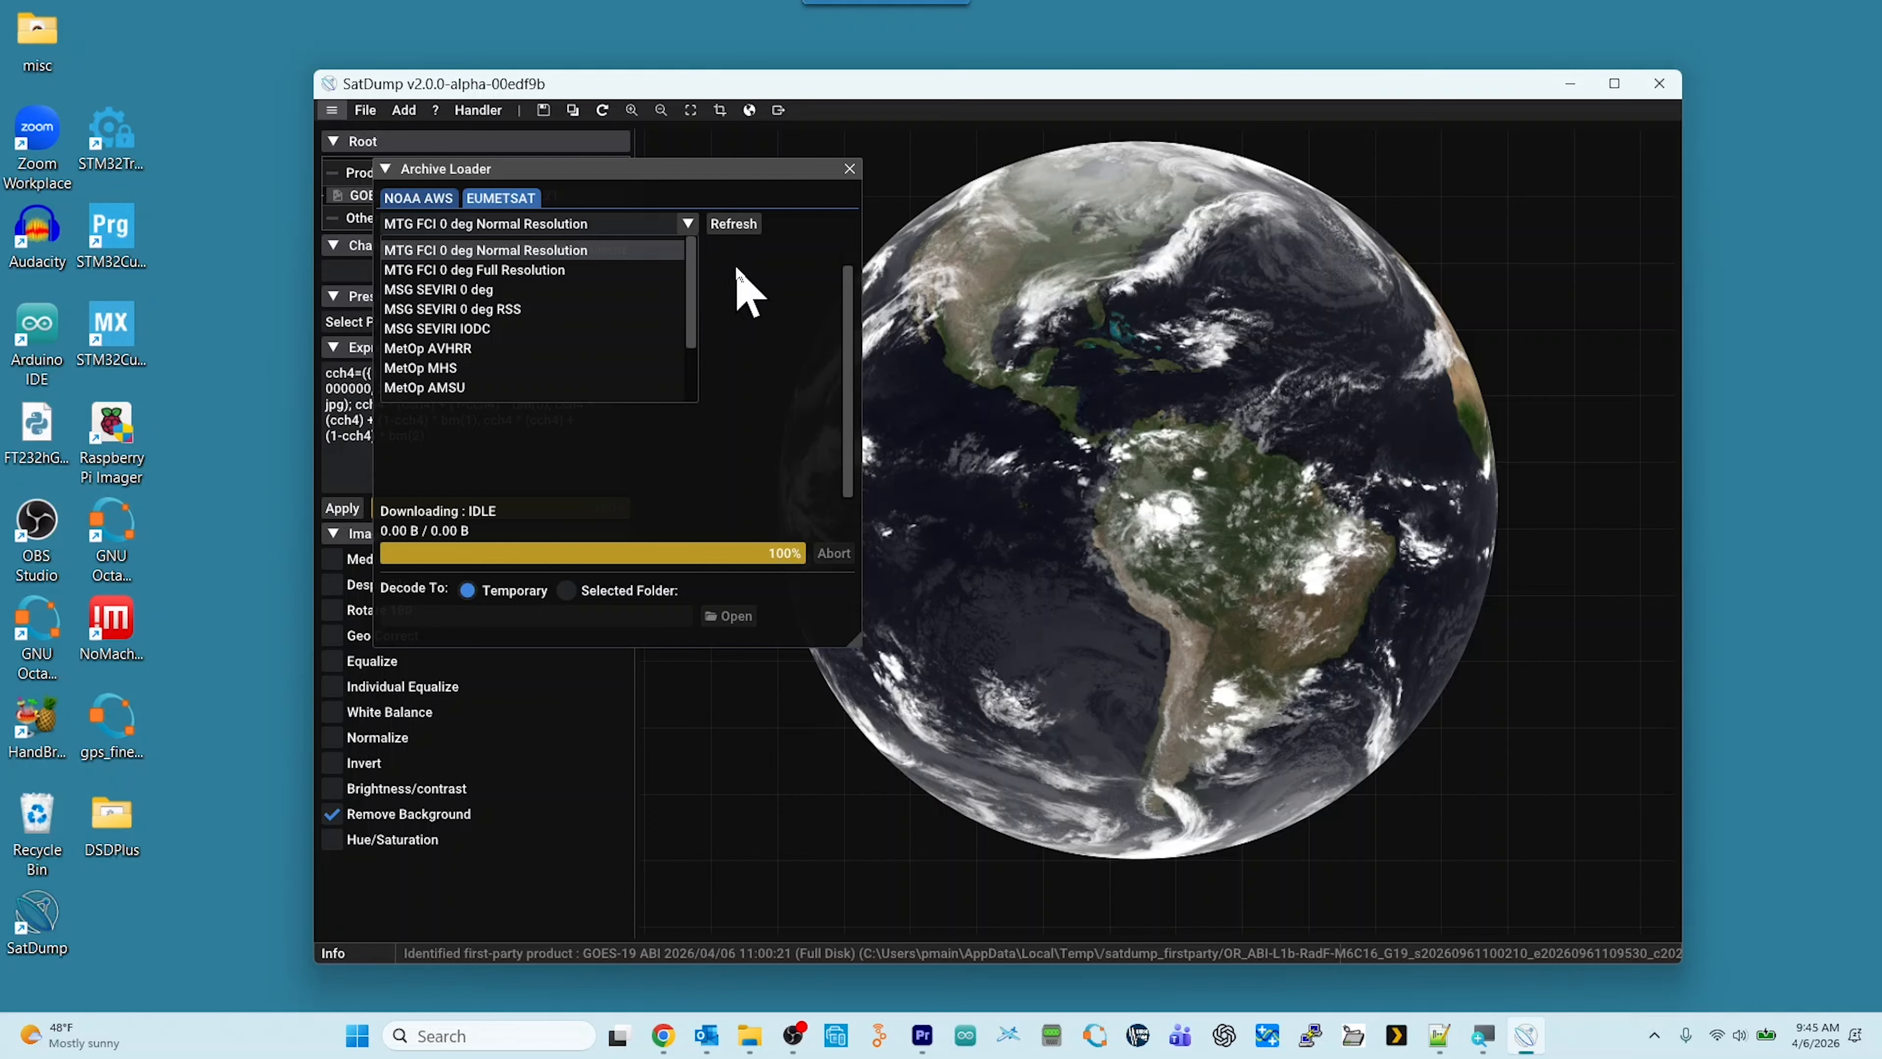